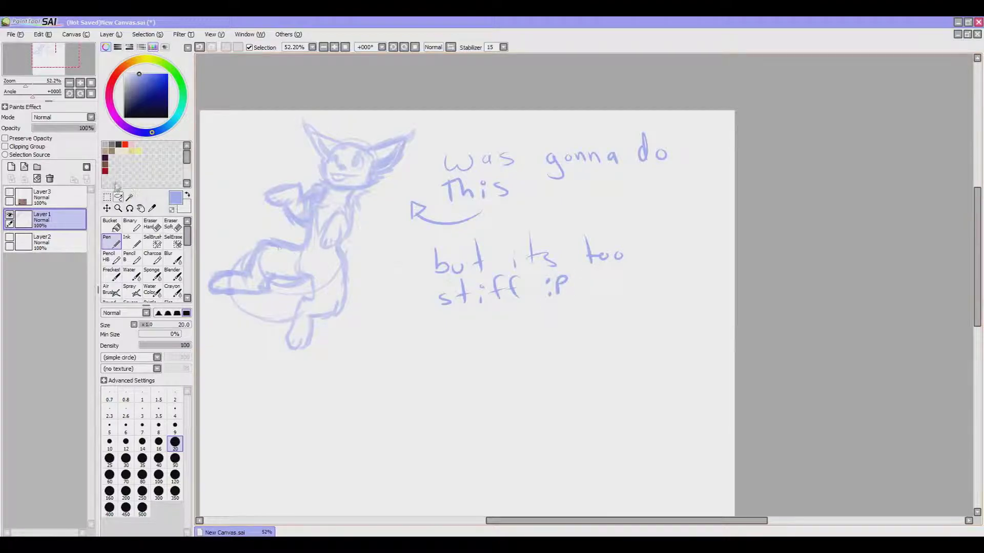
Remove the handwritten notes beside the first character sketch on Layer1
key(Delete)
drag(400, 193, 493, 340)
key(Delete)
On a new layer, sketch a round head with two long pointed ears using Pencil HB, beside the first character
click(11, 178)
click(109, 256)
drag(533, 243, 523, 231)
mouse_move(488, 218)
mouse_down()
mouse_move(461, 261)
mouse_move(491, 198)
mouse_move(510, 199)
mouse_move(542, 173)
mouse_move(549, 145)
mouse_move(528, 234)
mouse_up()
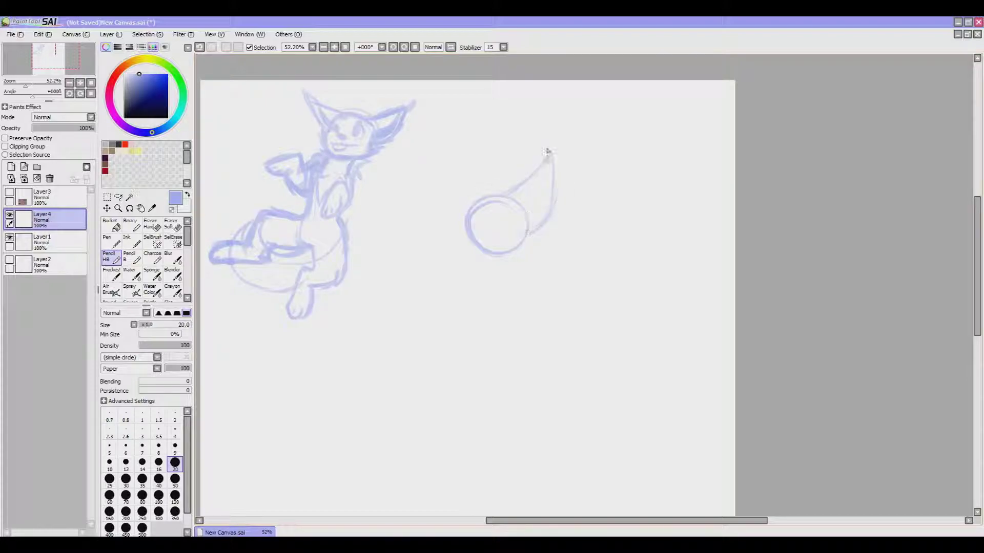
drag(528, 184, 549, 220)
mouse_move(479, 213)
mouse_down()
mouse_move(453, 202)
mouse_move(421, 217)
mouse_move(395, 224)
mouse_up()
drag(397, 228, 459, 253)
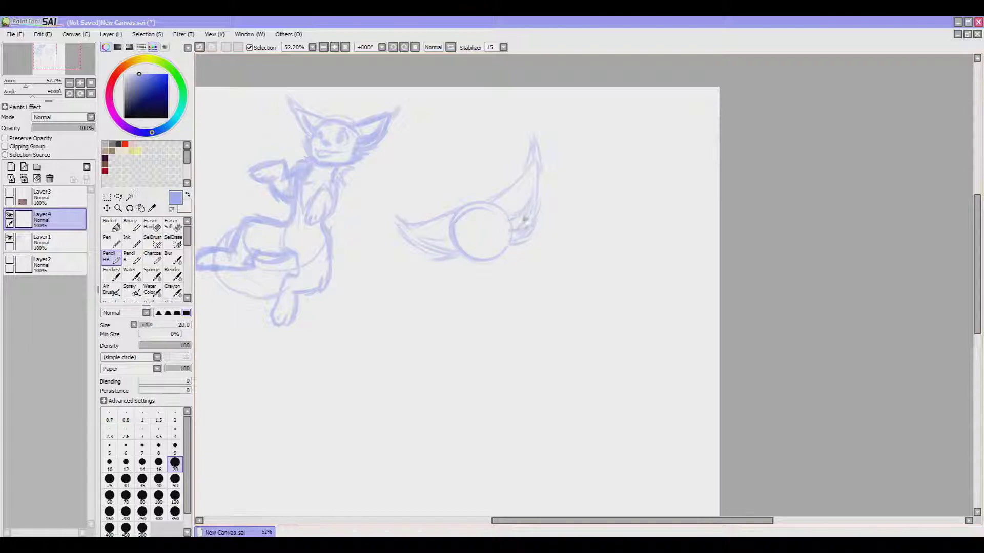
Replace the new head's drooping ear with an upright pointed one and add a curved facial guideline
key(e)
mouse_move(396, 225)
mouse_down()
mouse_move(410, 221)
mouse_move(453, 256)
mouse_move(453, 167)
mouse_up()
key(n)
key(ctrl+z)
mouse_move(483, 200)
mouse_down()
mouse_move(453, 168)
mouse_move(474, 195)
mouse_up()
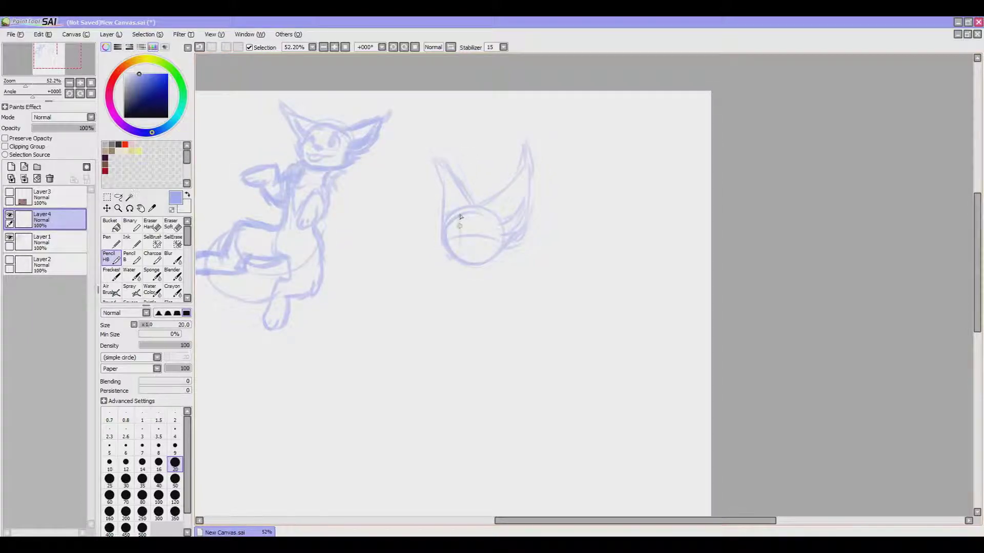
Sketch the face with closed eyes, a nose and an open smiling mouth, plus tufts of cheek fur
key(ctrl+z)
key(m)
mouse_move(447, 213)
mouse_down()
mouse_move(490, 241)
mouse_move(448, 238)
mouse_up()
key(ctrl+t)
key(Return)
key(n)
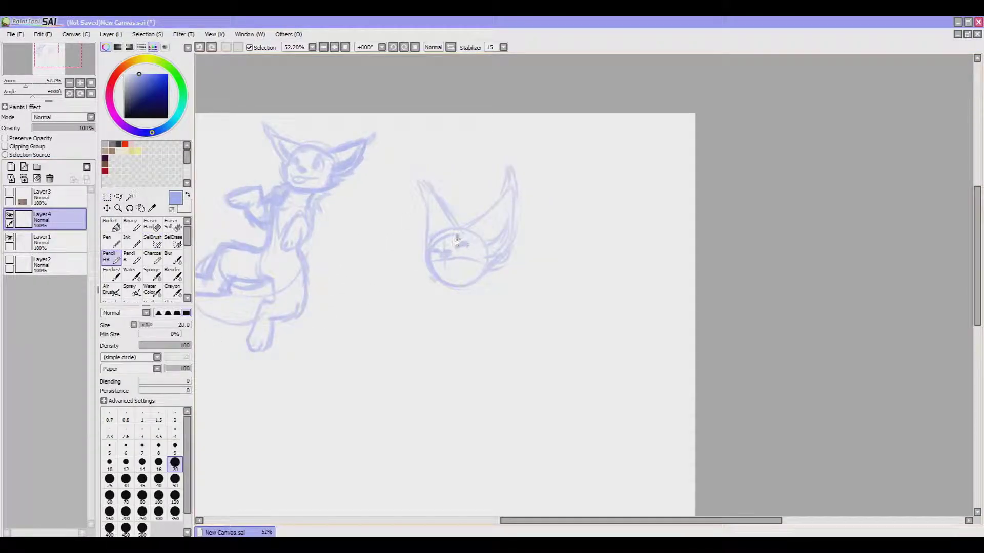
mouse_move(437, 241)
mouse_down()
mouse_move(448, 221)
mouse_move(419, 258)
mouse_move(494, 258)
mouse_move(463, 254)
mouse_move(474, 256)
mouse_move(459, 277)
mouse_move(437, 262)
mouse_move(454, 277)
mouse_move(460, 208)
mouse_move(483, 250)
mouse_up()
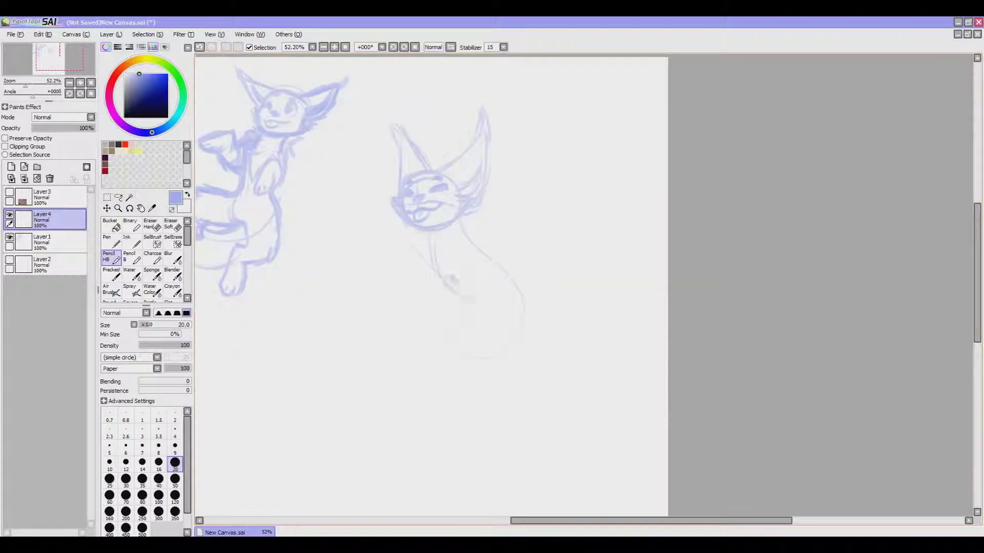
Rough in the body with a curved back, forelegs, ovals for the thighs and feet, and a round shape beneath the hips
drag(513, 262, 441, 304)
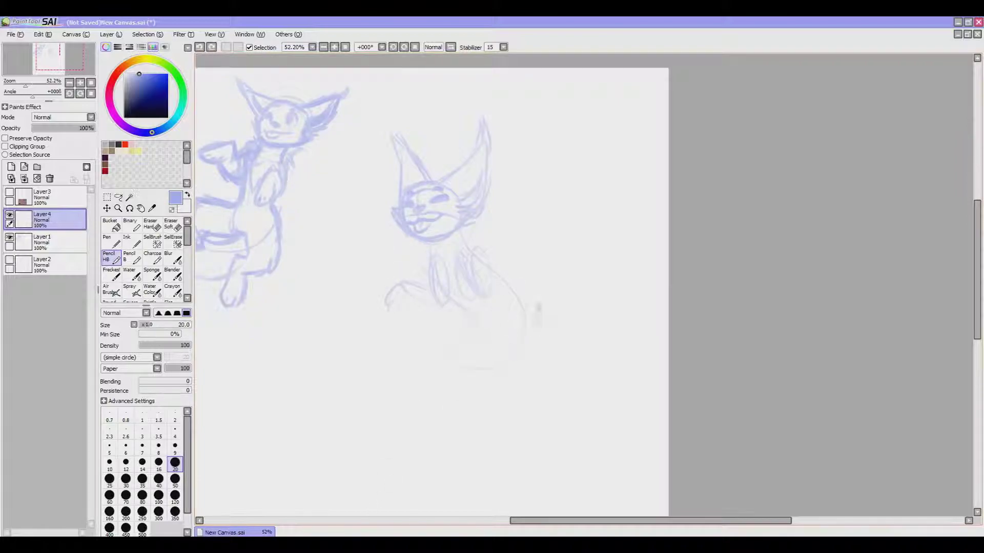
drag(529, 327, 525, 362)
mouse_move(471, 324)
mouse_down()
mouse_move(418, 370)
mouse_move(433, 349)
mouse_up()
mouse_move(561, 266)
mouse_down()
mouse_move(569, 354)
mouse_move(478, 380)
mouse_up()
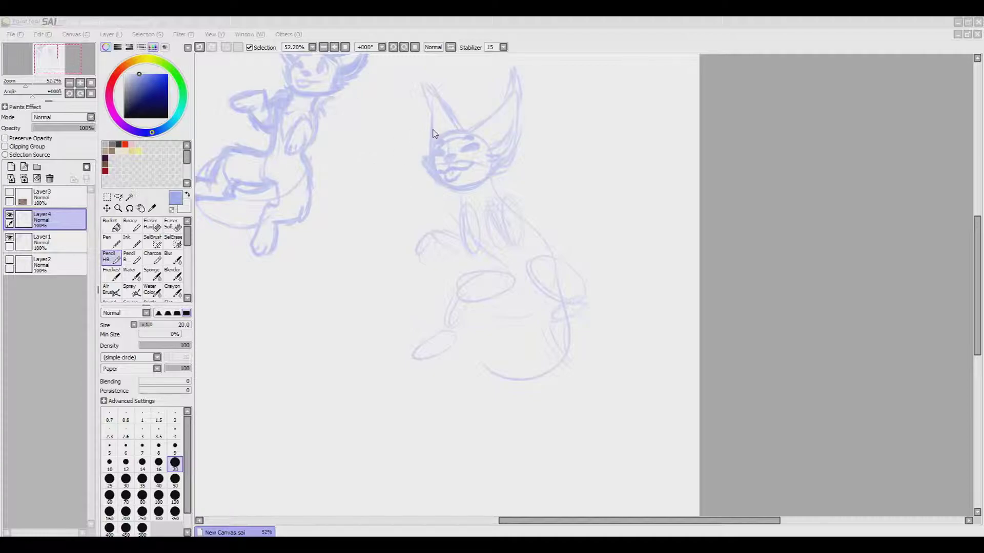
drag(527, 205, 501, 230)
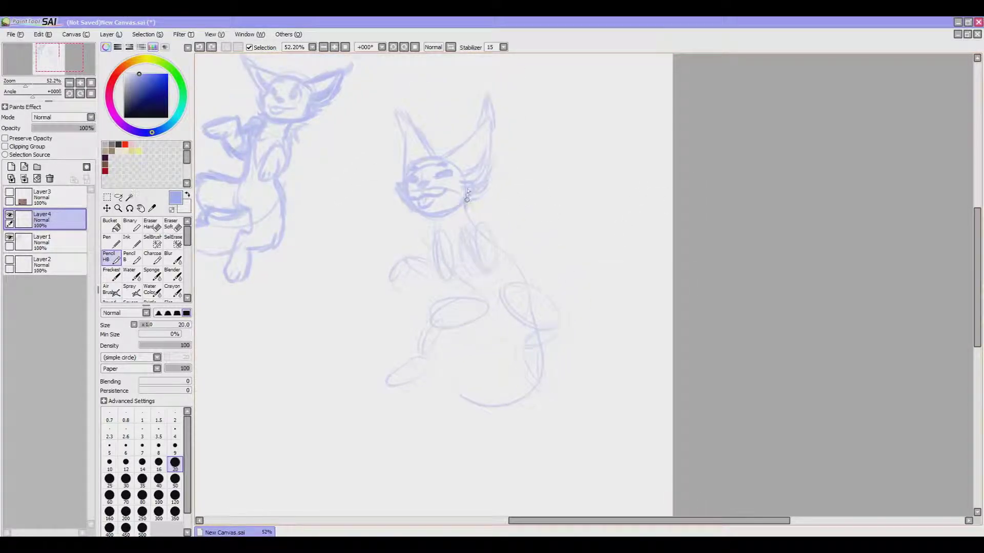
Strengthen the outlines of the foreleg folded at the chest and of the outstretched foreleg
key(ctrl+z)
key(ctrl+y)
drag(459, 227, 474, 234)
key(ctrl+z)
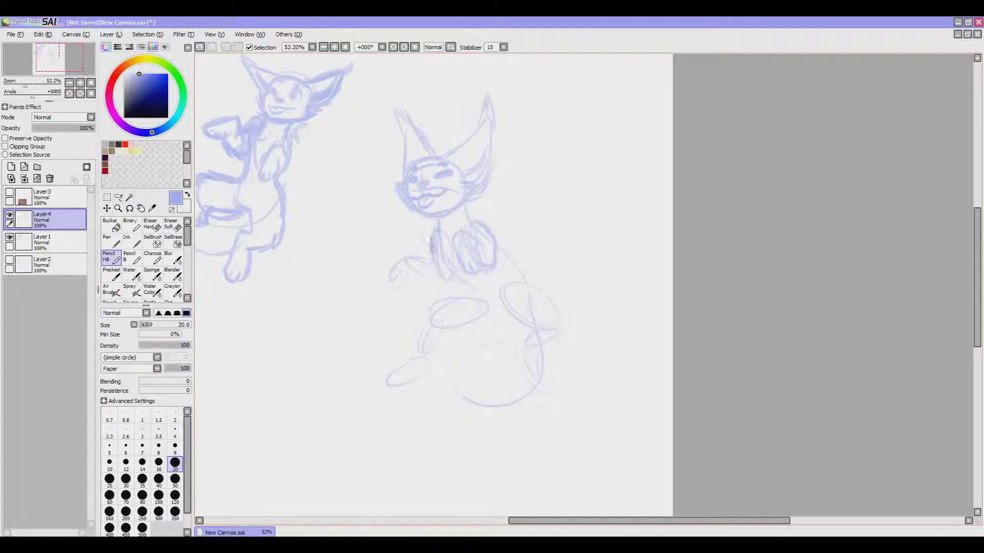
mouse_move(389, 264)
mouse_down()
mouse_move(404, 279)
mouse_move(388, 266)
mouse_up()
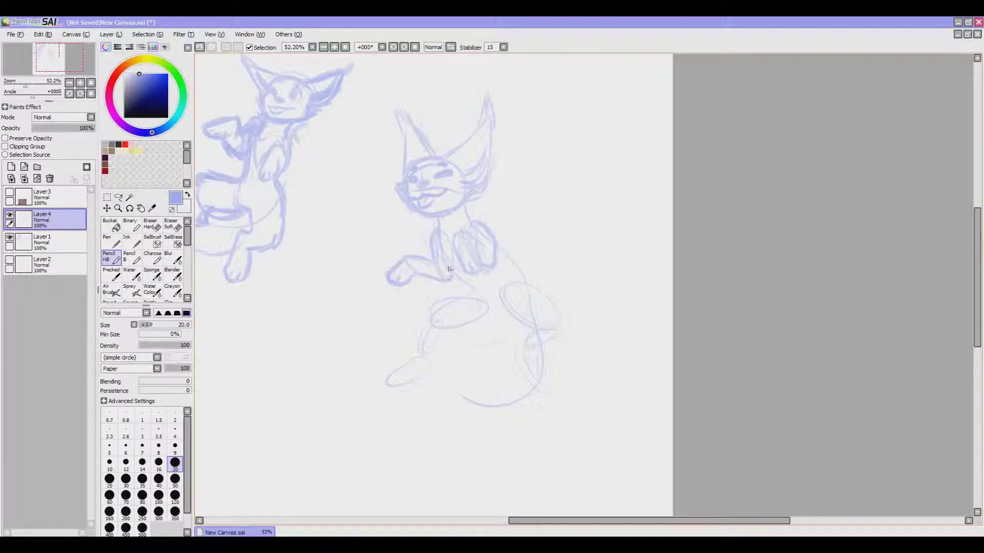
Try different shapes for the outstretched foreleg and paw, and undo those strokes
mouse_move(476, 246)
mouse_down()
mouse_move(380, 247)
mouse_move(370, 232)
mouse_move(425, 244)
mouse_move(396, 239)
mouse_move(422, 246)
mouse_move(386, 216)
mouse_move(404, 240)
mouse_move(379, 254)
mouse_up()
key(ctrl+z)
key(ctrl+z)
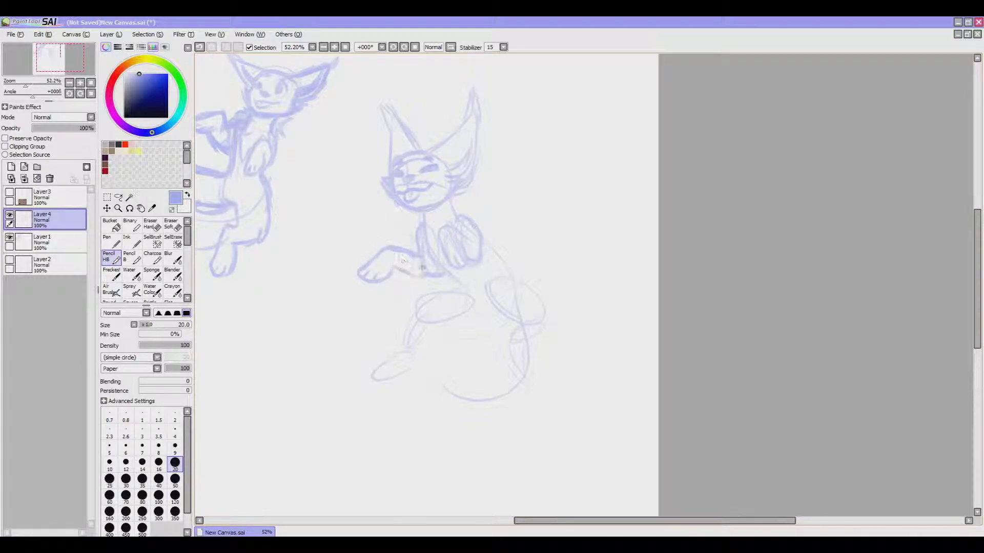
mouse_move(405, 246)
mouse_down()
mouse_move(358, 277)
mouse_move(386, 269)
mouse_up()
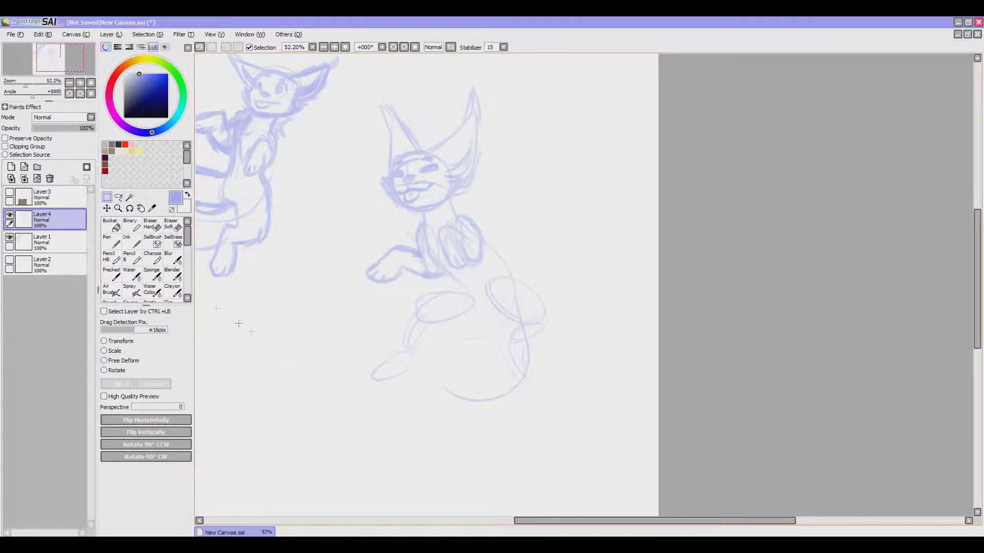
key(n)
mouse_move(261, 287)
mouse_down()
mouse_move(296, 288)
mouse_move(358, 294)
mouse_up()
key(ctrl+z)
key(ctrl+z)
key(ctrl+z)
key(ctrl+z)
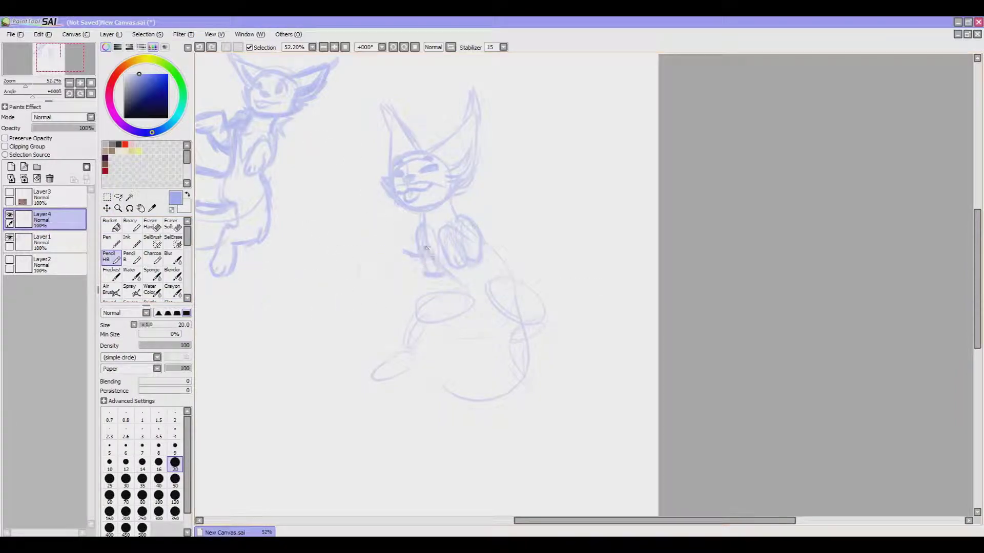
Clear the leftover strokes of the outstretched foreleg and redraw it reaching forward with a bent paw
mouse_move(370, 247)
mouse_down()
mouse_move(383, 266)
mouse_move(358, 255)
mouse_move(377, 285)
mouse_move(424, 271)
mouse_up()
key(ctrl+z)
key(Delete)
key(ctrl+d)
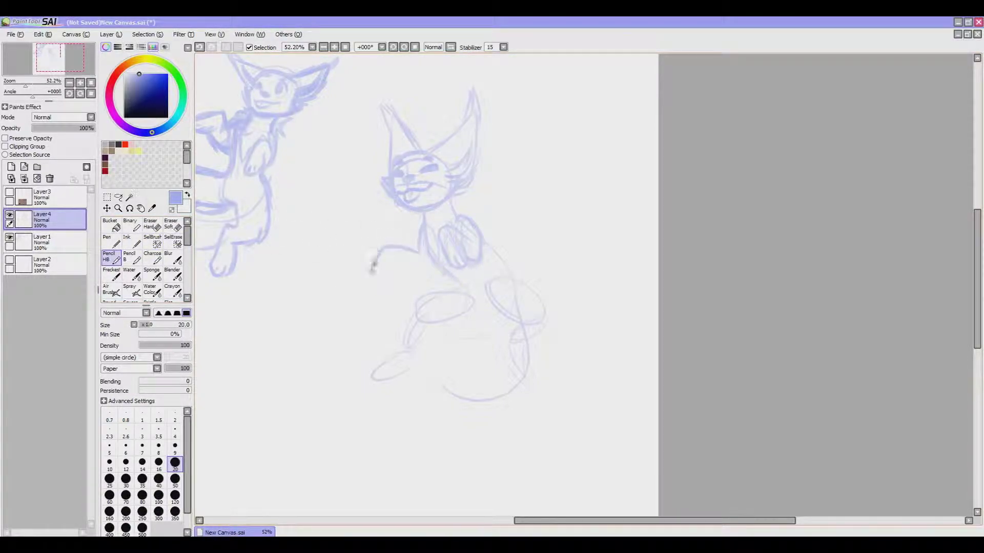
mouse_move(435, 267)
mouse_down()
mouse_move(407, 253)
mouse_move(359, 269)
mouse_up()
click(107, 208)
click(497, 235)
key(ctrl+d)
click(109, 256)
Sketch furry neck and chest outlines between the head and the forelegs
mouse_move(460, 198)
mouse_down()
mouse_move(403, 191)
mouse_move(409, 225)
mouse_up()
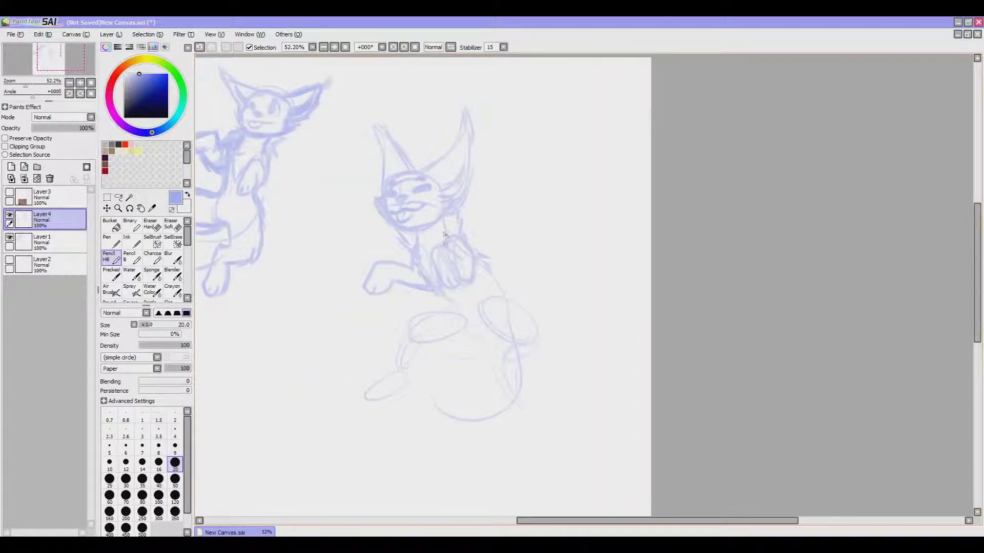
key(ctrl+z)
drag(421, 236, 432, 267)
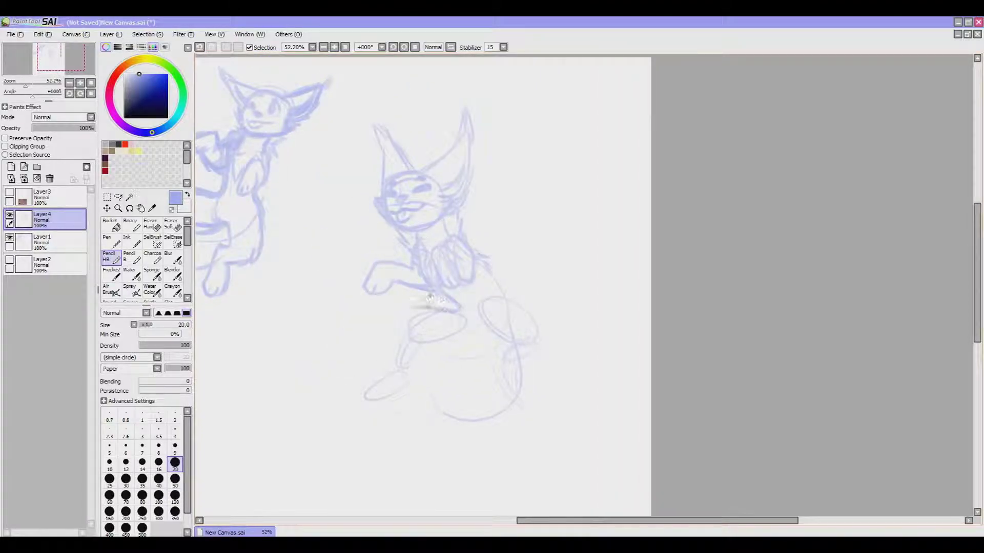
Outline the belly, the haunches and both hind legs with paws over the rough ovals
drag(447, 302, 404, 324)
mouse_move(400, 357)
mouse_down()
mouse_move(358, 404)
mouse_move(409, 387)
mouse_move(478, 337)
mouse_up()
mouse_move(501, 273)
mouse_down()
mouse_move(501, 288)
mouse_move(536, 303)
mouse_up()
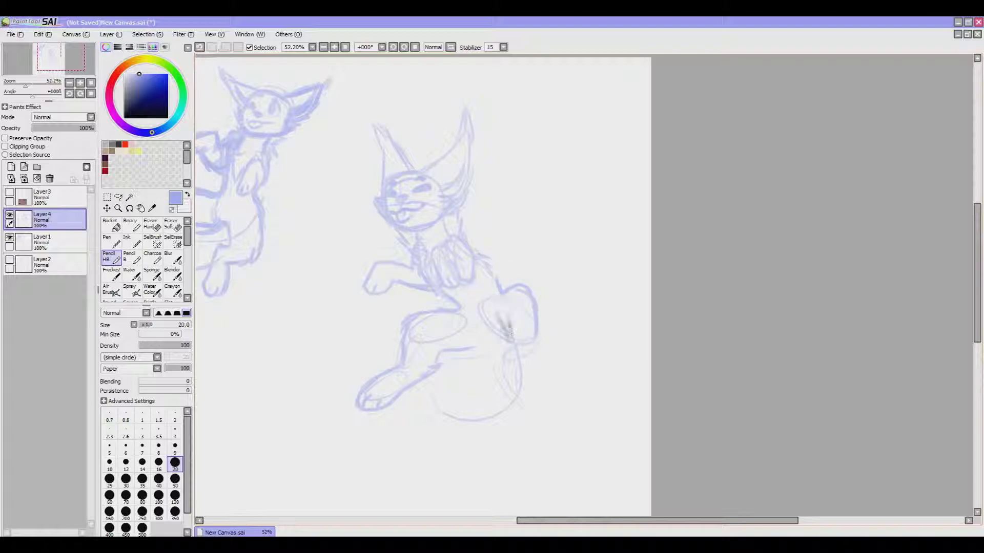
mouse_move(479, 339)
mouse_down()
mouse_move(504, 332)
mouse_move(550, 381)
mouse_up()
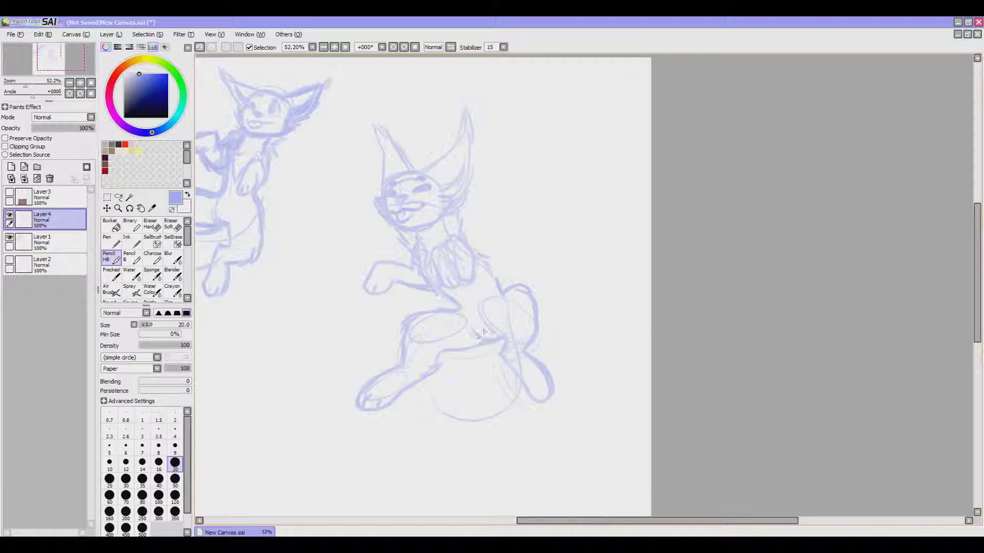
Redraw the foreleg folded against the chest with a smaller hanging paw, erasing the old lines
scroll(491, 328, up, 1)
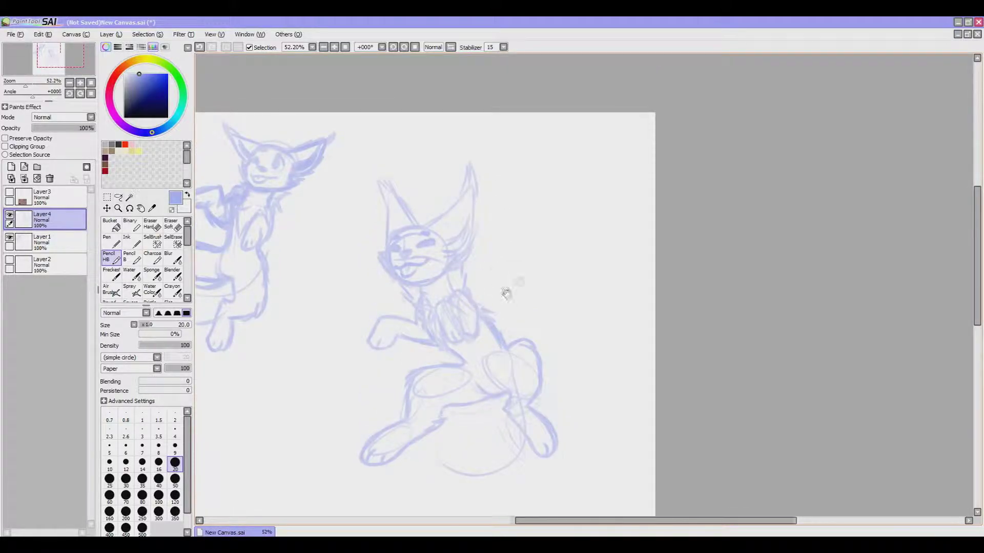
scroll(536, 255, left, 2)
mouse_move(535, 256)
mouse_down()
mouse_move(515, 287)
mouse_move(452, 307)
mouse_move(480, 322)
mouse_move(470, 296)
mouse_move(478, 315)
mouse_up()
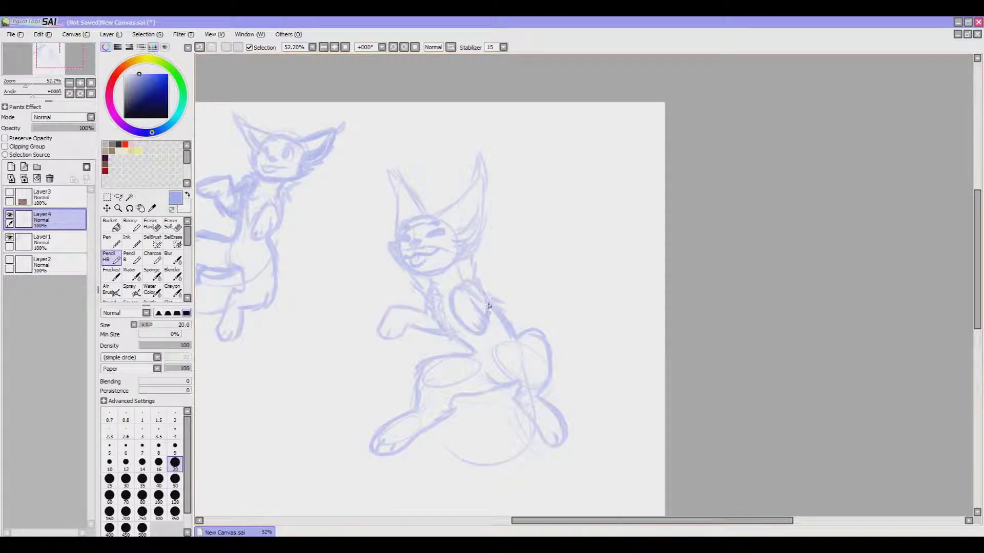
drag(493, 303, 496, 314)
key(e)
drag(476, 328, 469, 279)
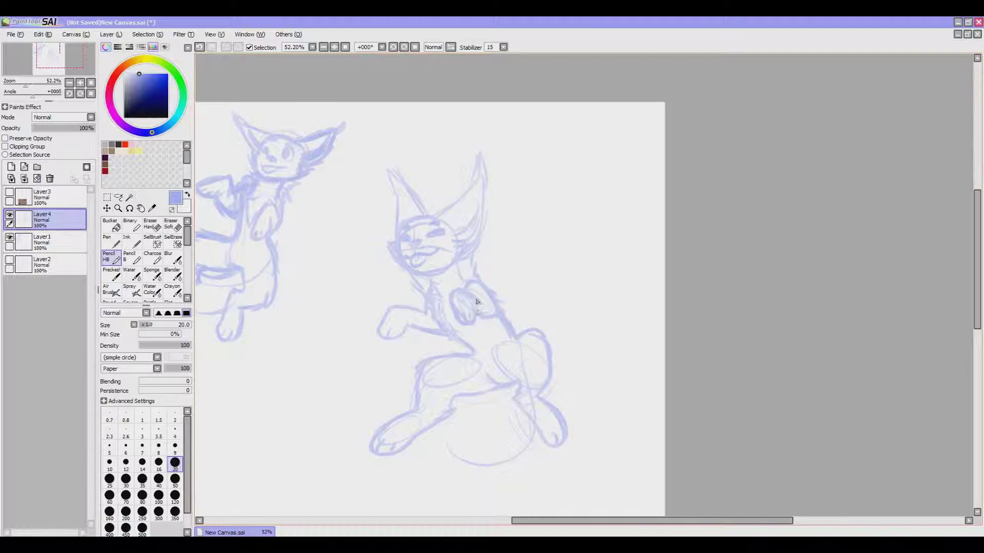
drag(479, 332, 464, 338)
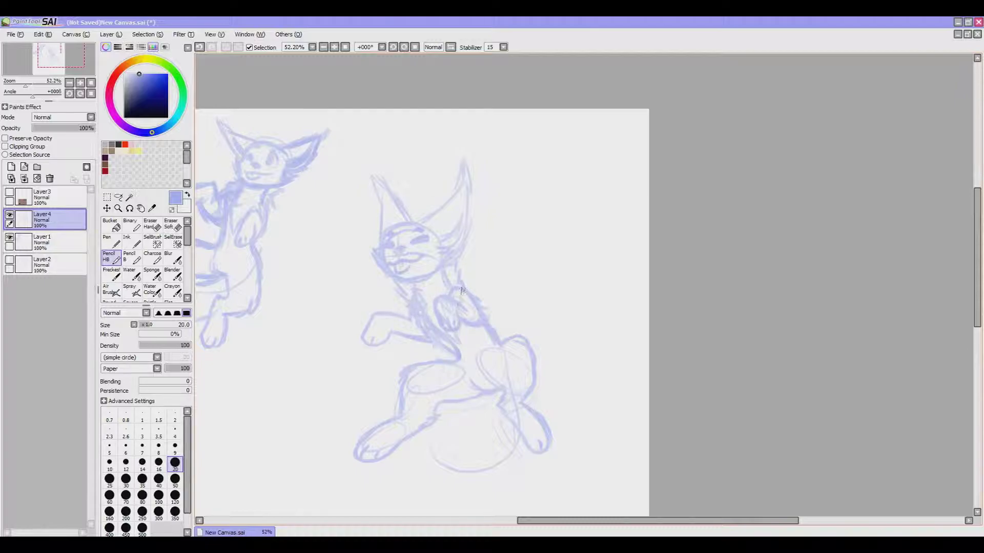
Outline the round shape beneath the hips with bold strokes and sketch a spiral inside it
drag(461, 293, 499, 201)
mouse_move(561, 338)
mouse_down()
mouse_move(534, 384)
mouse_move(555, 340)
mouse_move(487, 372)
mouse_move(491, 316)
mouse_up()
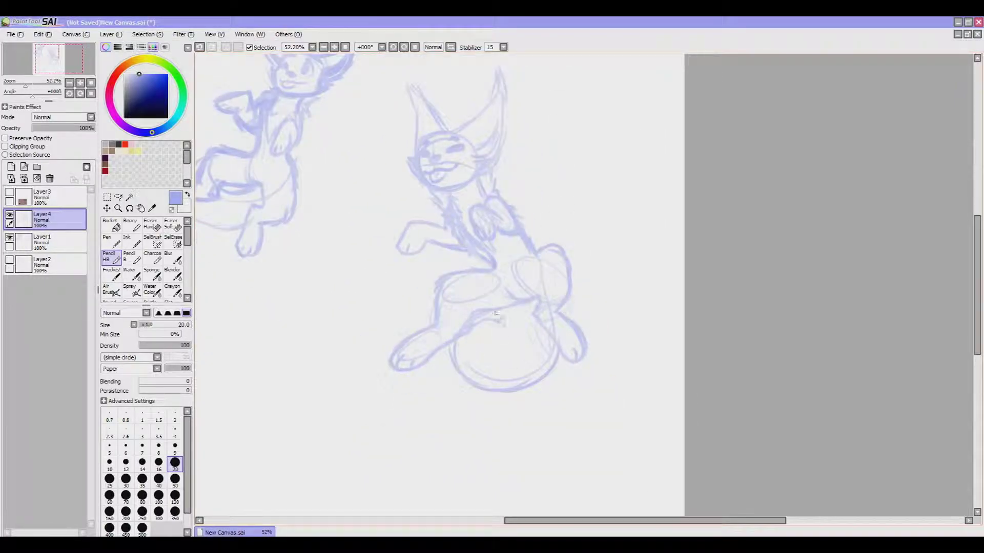
drag(593, 255, 596, 283)
Adjust part of the body sketch with a transform and strengthen the outstretched foreleg's outline
key(ctrl+t)
mouse_move(264, 346)
mouse_down()
mouse_move(258, 323)
mouse_move(266, 334)
mouse_up()
key(Return)
drag(374, 253, 349, 269)
drag(518, 315, 543, 308)
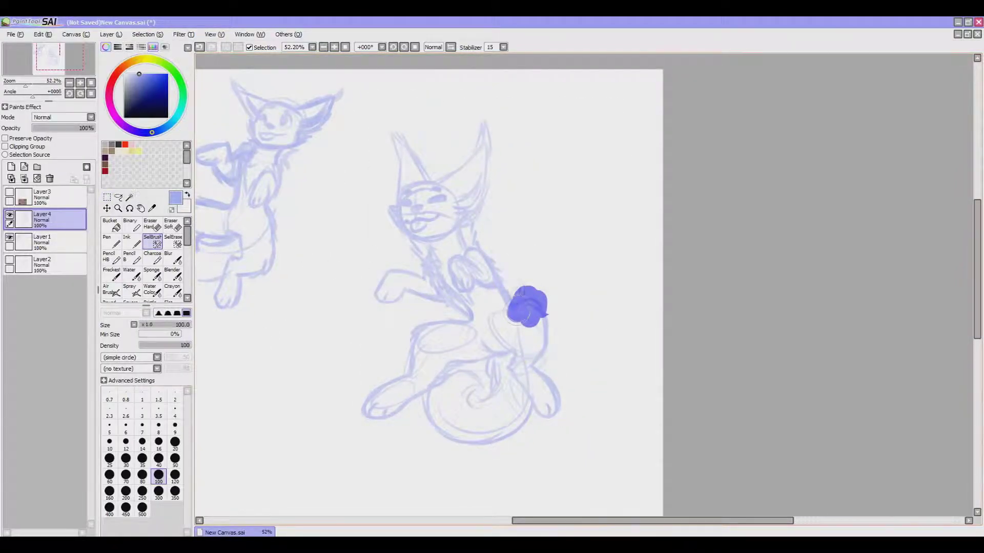
key(n)
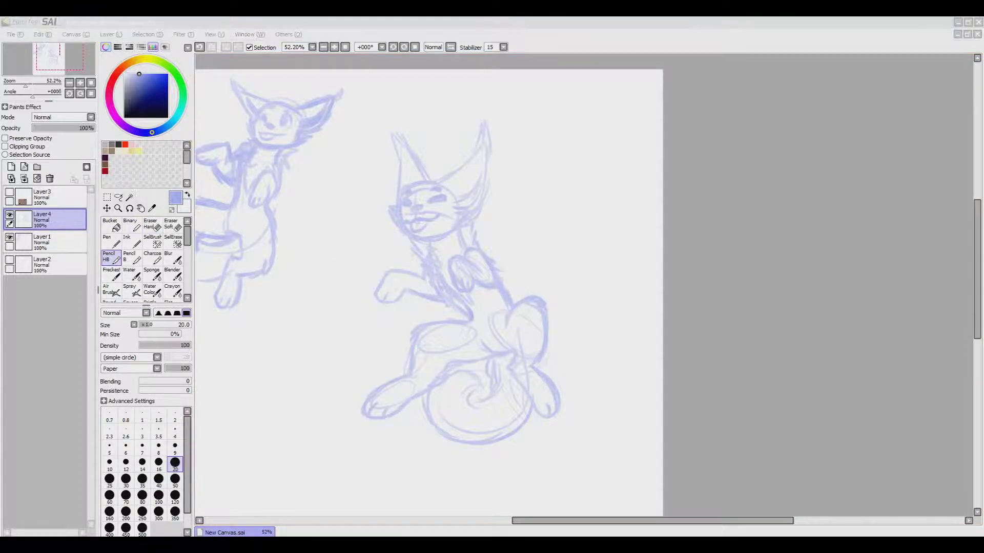
mouse_move(409, 263)
mouse_down()
mouse_move(411, 275)
mouse_move(384, 269)
mouse_move(519, 210)
mouse_move(505, 205)
mouse_up()
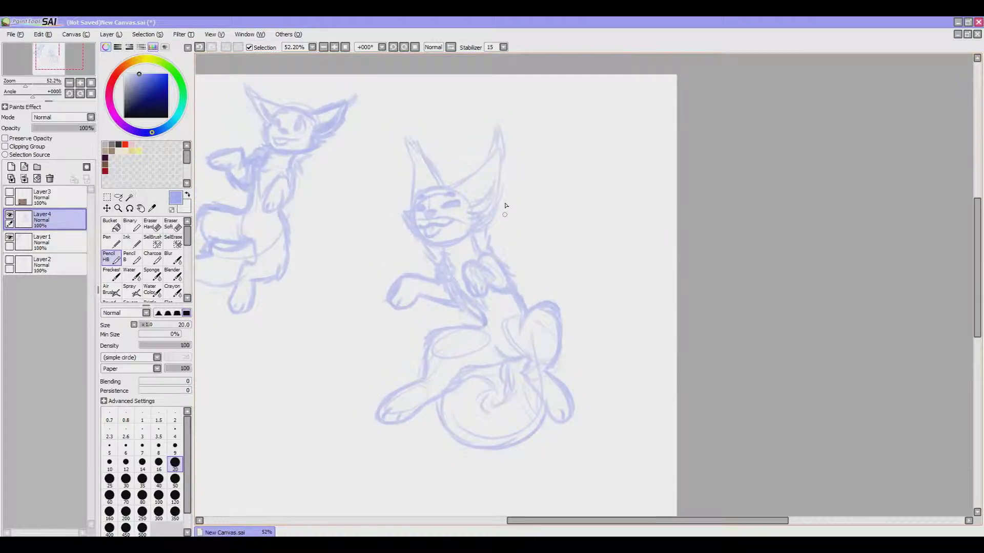
mouse_move(491, 276)
mouse_down()
mouse_move(494, 285)
mouse_move(480, 280)
mouse_up()
Show the character reference sheet on Layer3 and write "Much Better -w-" between the two sketches with the Pen
click(9, 192)
mouse_move(402, 208)
mouse_down()
mouse_move(423, 191)
mouse_move(415, 128)
mouse_move(313, 363)
mouse_up()
key(n)
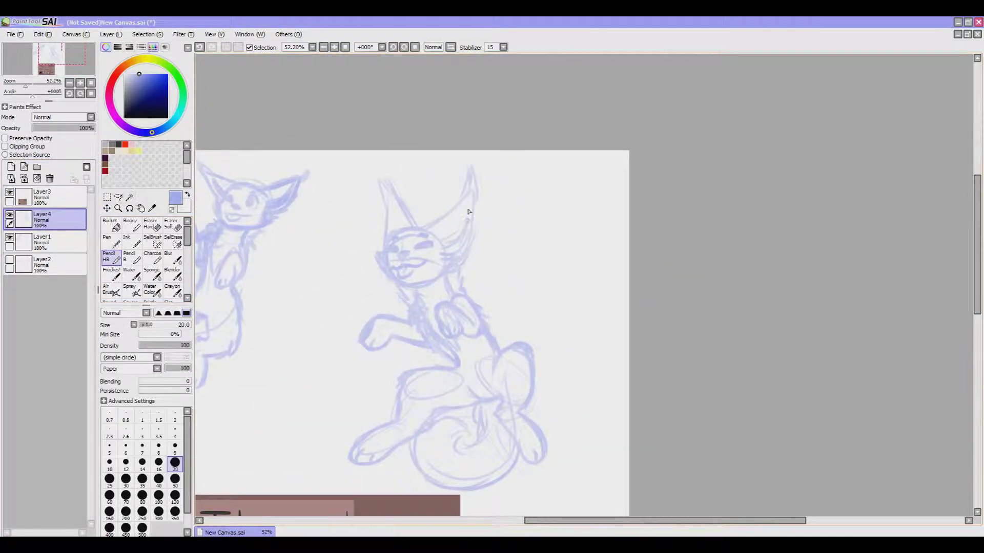
drag(387, 425, 442, 178)
drag(417, 143, 450, 220)
mouse_move(450, 145)
mouse_down()
mouse_move(466, 237)
mouse_move(458, 268)
mouse_up()
click(112, 239)
drag(349, 312, 366, 291)
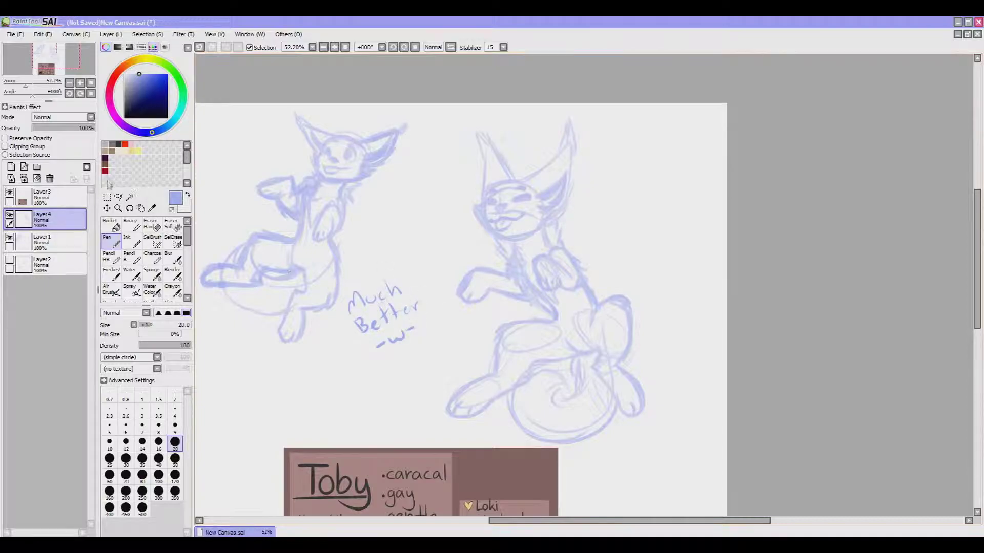
Scale the seated character sketch on Layer4 up to fill the canvas height and shift it toward the right edge
key(ctrl+t)
scroll(347, 121, down, 4)
mouse_move(405, 316)
mouse_down()
mouse_move(395, 321)
mouse_move(376, 388)
mouse_move(367, 386)
mouse_up()
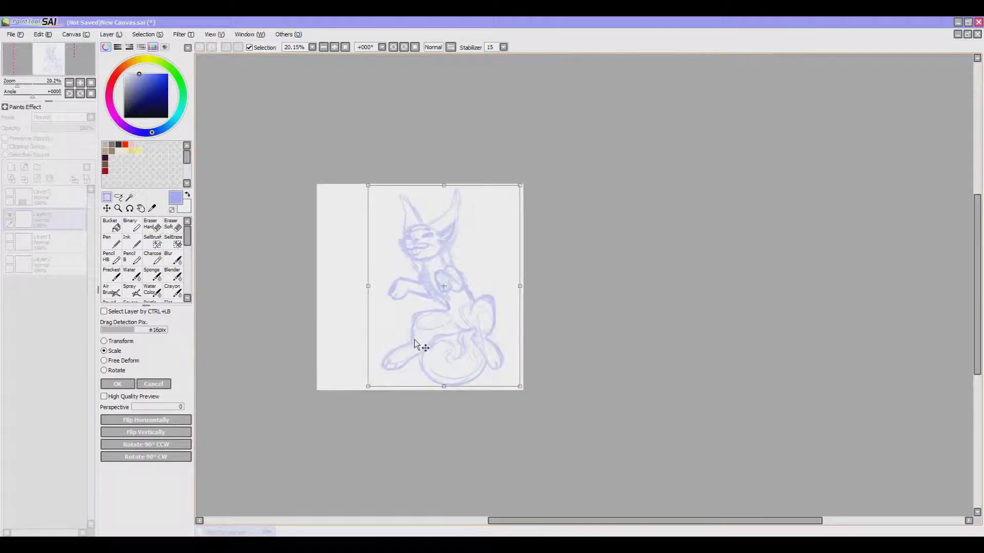
drag(414, 344, 429, 345)
key(Return)
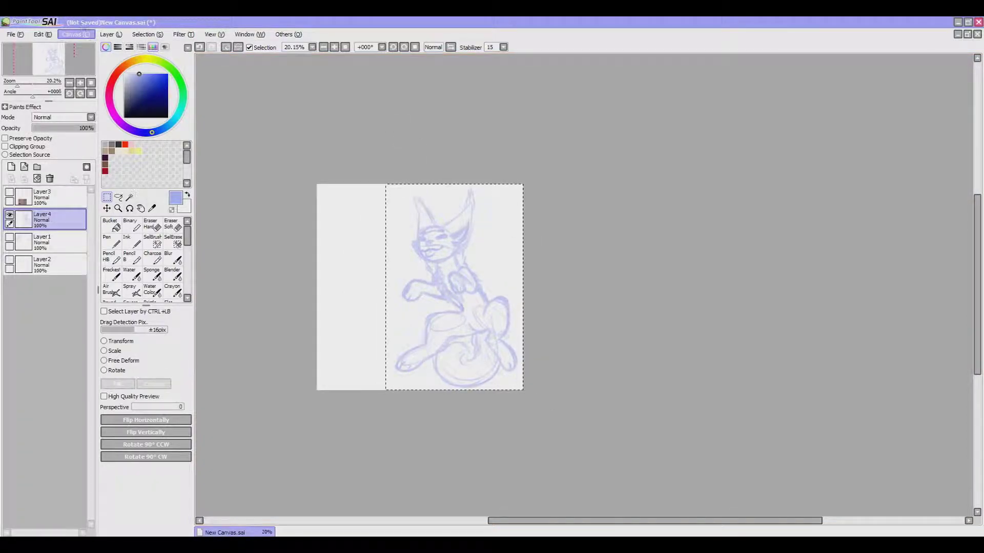
scroll(303, 176, up, 4)
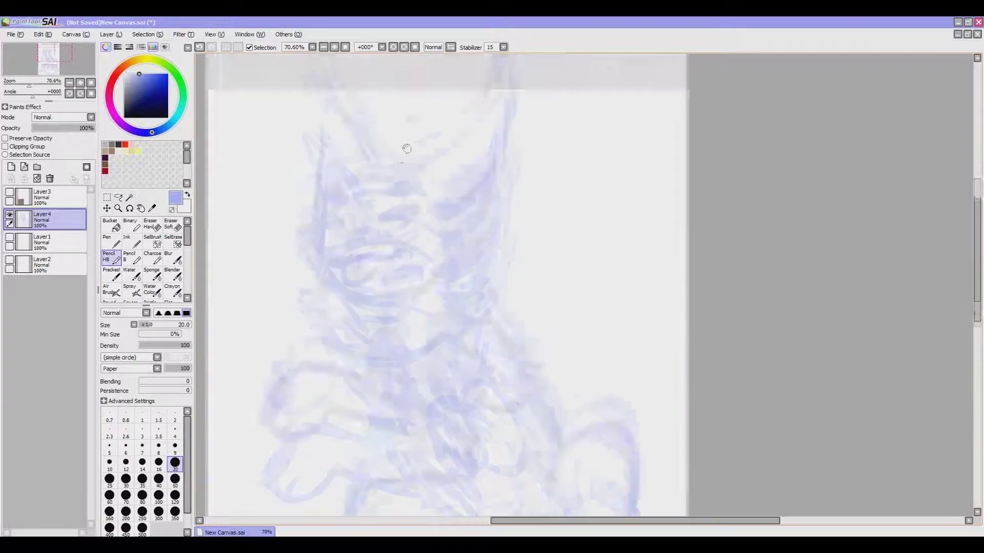
Lower the sketch layer's opacity to 73% and prepare a new layer above it for dark reddish-brown Pencil B line art
drag(69, 129, 78, 128)
click(11, 178)
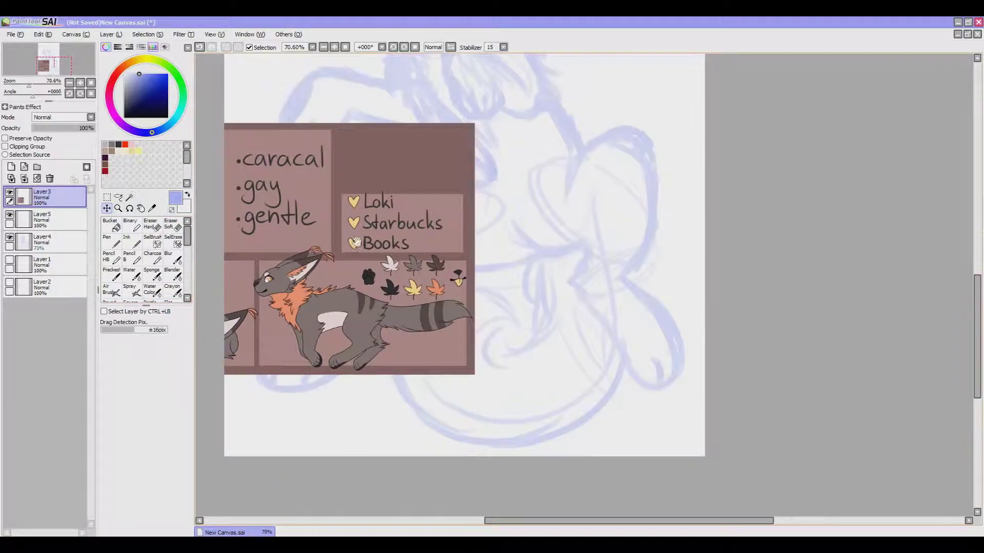
click(105, 164)
click(57, 219)
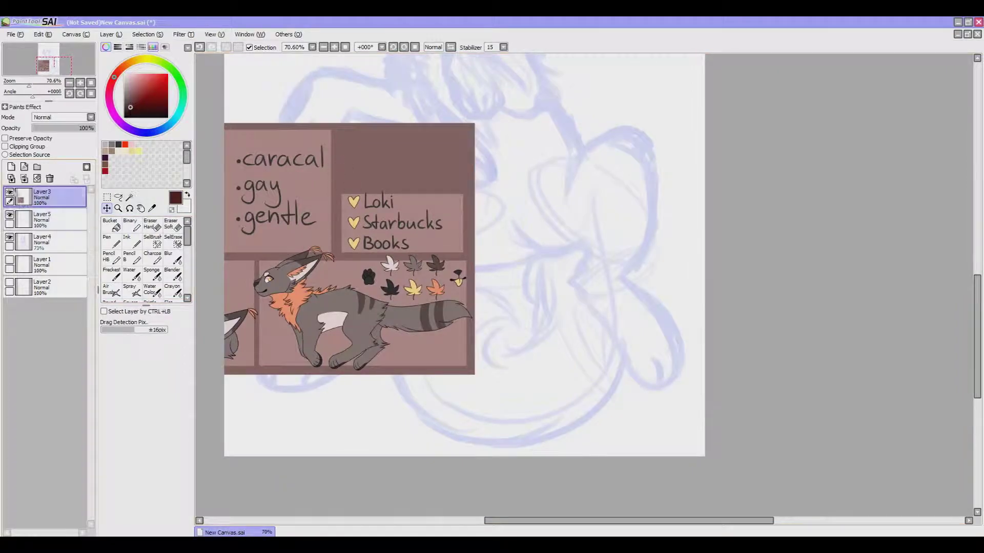
click(9, 193)
click(111, 241)
click(129, 257)
Draw the filled closed eye, the brow marking and the nose outline over the sketch with Pencil B at size 9
scroll(399, 281, up, 6)
mouse_move(385, 308)
mouse_down()
mouse_move(404, 281)
mouse_move(588, 216)
mouse_move(501, 281)
mouse_move(390, 307)
mouse_move(577, 221)
mouse_move(390, 305)
mouse_move(563, 241)
mouse_move(594, 259)
mouse_move(504, 280)
mouse_move(589, 269)
mouse_move(592, 243)
mouse_up()
mouse_move(448, 157)
mouse_down()
mouse_move(580, 209)
mouse_move(661, 202)
mouse_move(561, 214)
mouse_up()
mouse_move(392, 278)
mouse_down()
mouse_move(467, 193)
mouse_move(468, 132)
mouse_move(530, 253)
mouse_move(461, 314)
mouse_move(427, 312)
mouse_move(385, 258)
mouse_up()
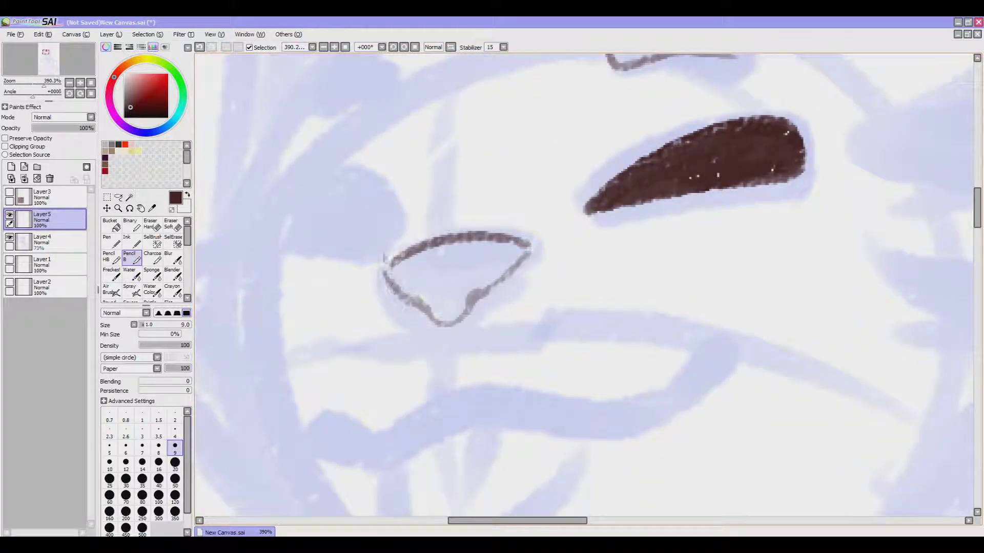
drag(442, 271, 441, 341)
Draw the smiling mouth line with thickened corners and the protruding tongue with its centre crease
scroll(378, 320, down, 2)
drag(378, 320, 401, 344)
mouse_move(361, 361)
mouse_down()
mouse_move(445, 328)
mouse_move(628, 323)
mouse_move(638, 315)
mouse_up()
mouse_move(405, 358)
mouse_down()
mouse_move(394, 417)
mouse_move(451, 441)
mouse_move(505, 417)
mouse_move(560, 328)
mouse_up()
drag(460, 319, 447, 392)
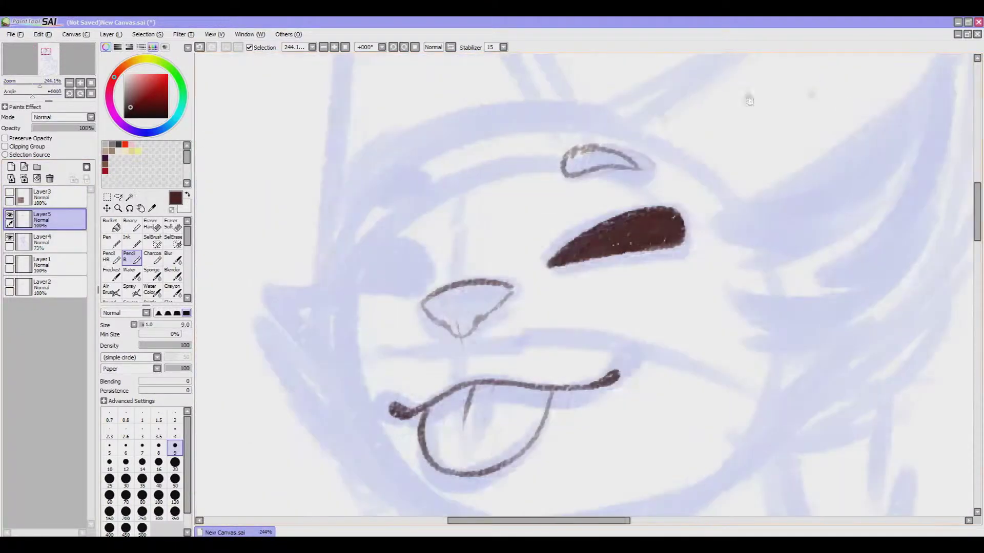
Draw the second filled closed eye and the outlined brow marking above it on the far side of the face
mouse_move(450, 297)
mouse_down()
mouse_move(387, 271)
mouse_move(383, 299)
mouse_move(452, 306)
mouse_up()
mouse_move(381, 295)
mouse_down()
mouse_move(374, 318)
mouse_move(425, 309)
mouse_up()
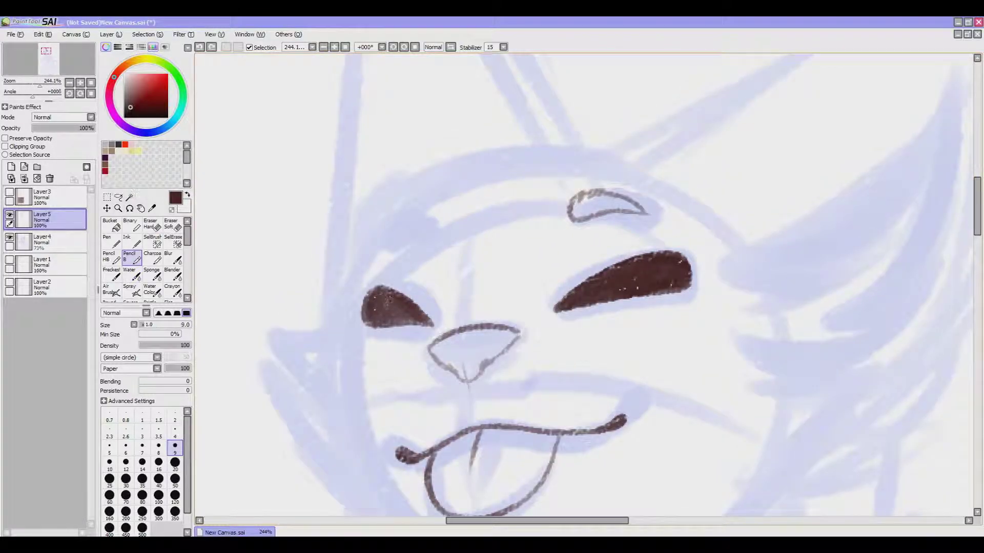
mouse_move(389, 249)
mouse_down()
mouse_move(389, 150)
mouse_move(403, 270)
mouse_up()
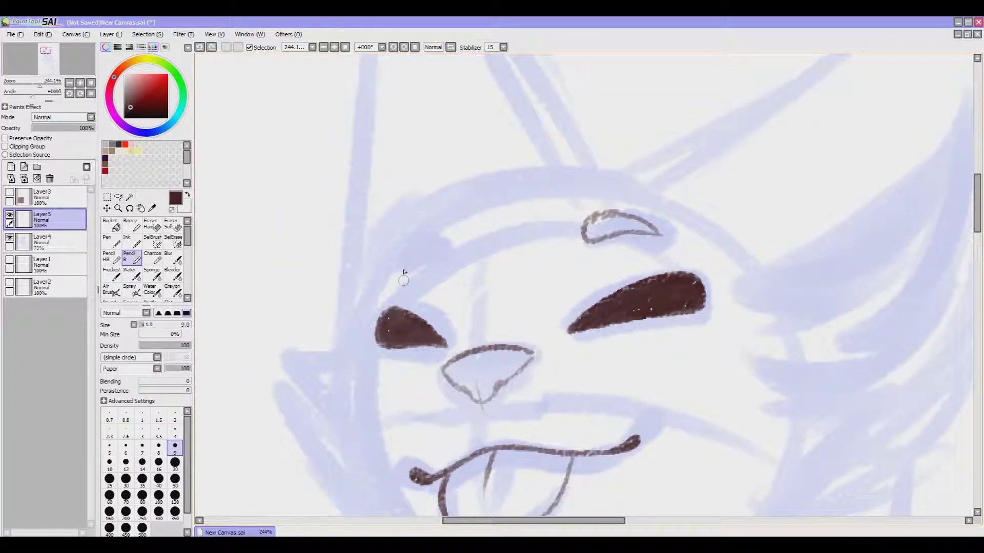
key(ctrl+z)
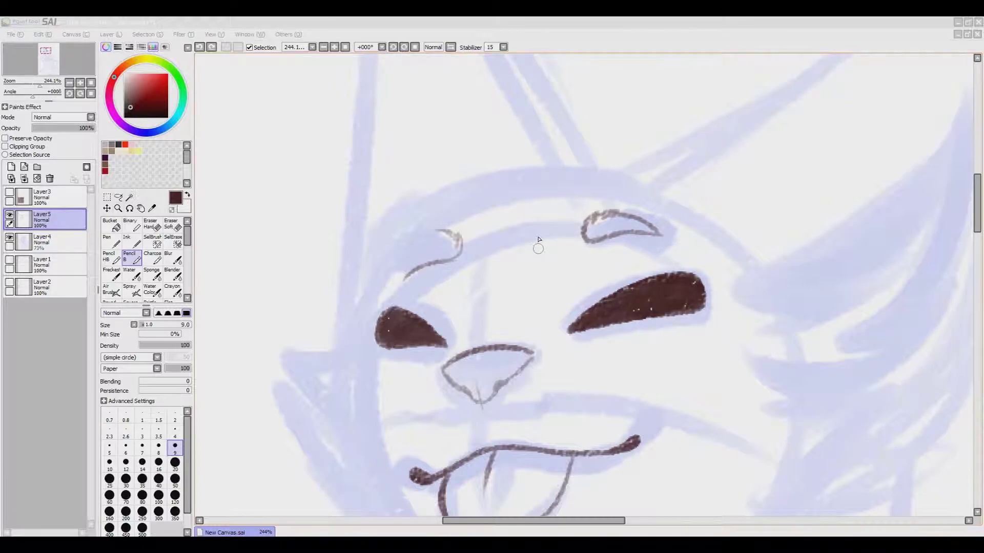
click(538, 239)
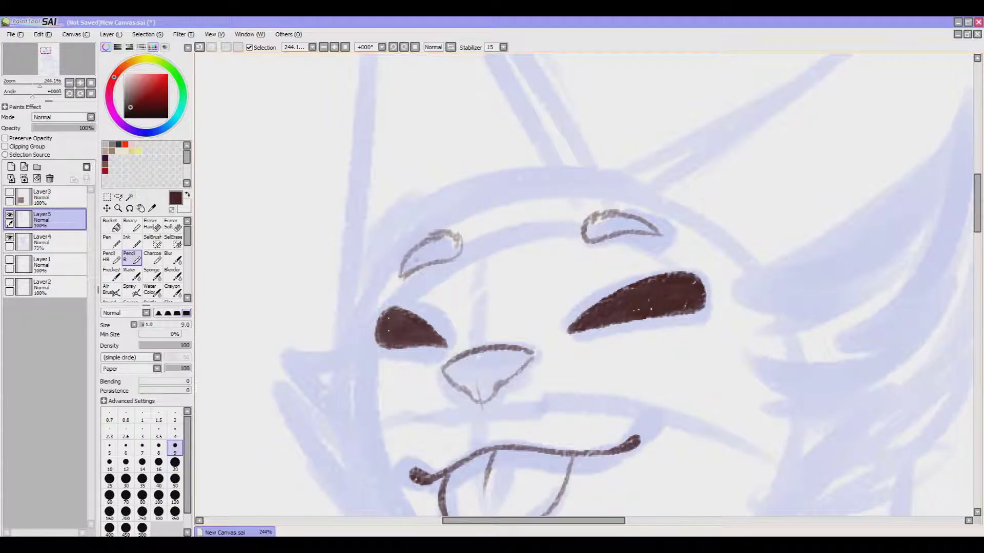
drag(468, 368, 432, 301)
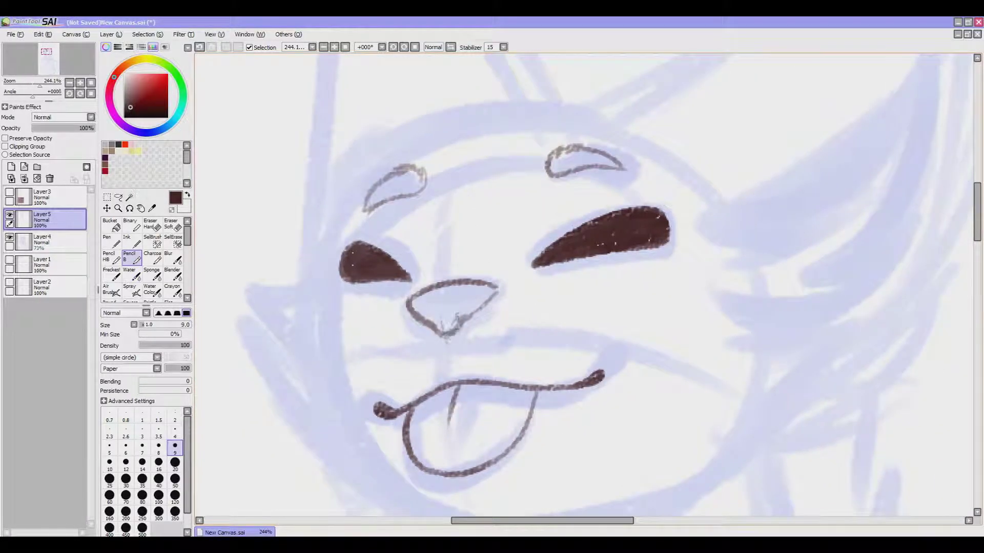
Draw the pointed fur tufts on both cheeks and the upper parts of the jaw line below them
drag(429, 314, 482, 261)
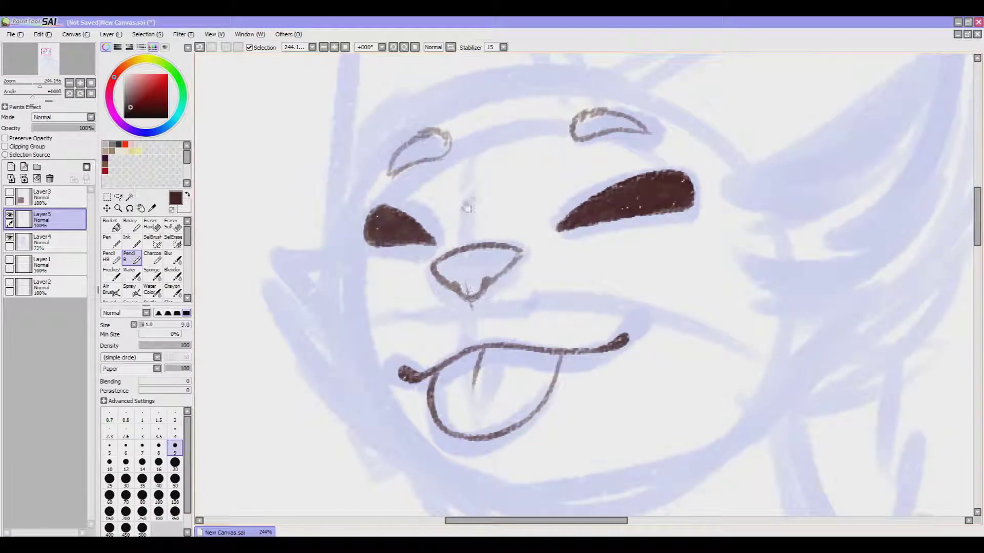
mouse_move(483, 337)
mouse_down()
mouse_move(527, 329)
mouse_move(411, 268)
mouse_move(364, 272)
mouse_move(428, 380)
mouse_move(467, 330)
mouse_up()
drag(538, 282, 451, 369)
drag(508, 312, 479, 346)
drag(345, 379, 562, 279)
mouse_move(215, 143)
mouse_down()
mouse_move(359, 287)
mouse_move(358, 364)
mouse_up()
drag(297, 336, 397, 435)
mouse_move(410, 358)
mouse_down()
mouse_move(400, 238)
mouse_move(413, 330)
mouse_up()
Select the far cheek tuft with its jaw line and transform the selection to fit the face
key(m)
key(ctrl+t)
mouse_move(279, 214)
mouse_down()
mouse_move(427, 336)
mouse_move(451, 431)
mouse_move(429, 418)
mouse_up()
key(Return)
key(n)
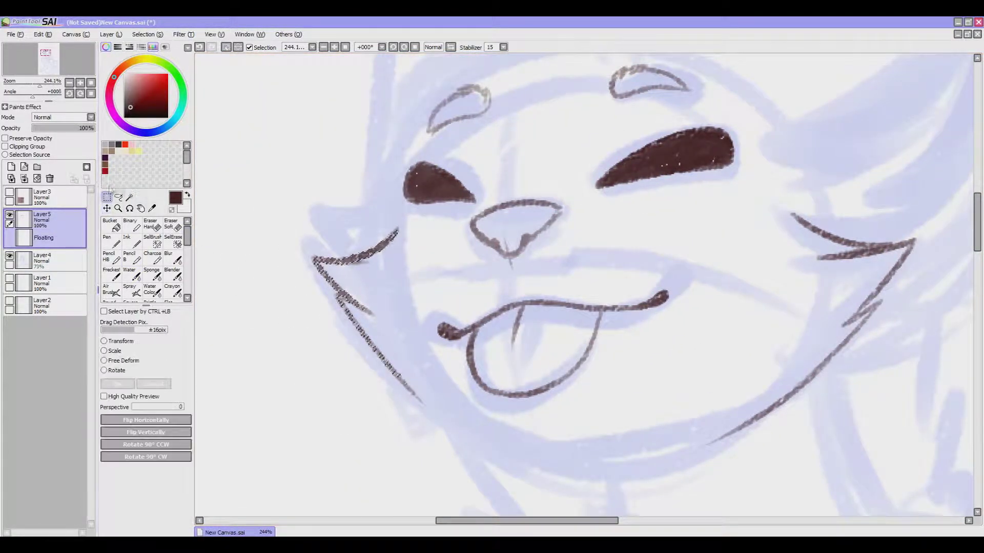
Draw the curved chin line joining both sides of the jaw with Pencil B at size 9
click(130, 257)
click(175, 446)
drag(564, 308, 485, 274)
mouse_move(318, 341)
mouse_down()
mouse_move(559, 428)
mouse_move(656, 397)
mouse_up()
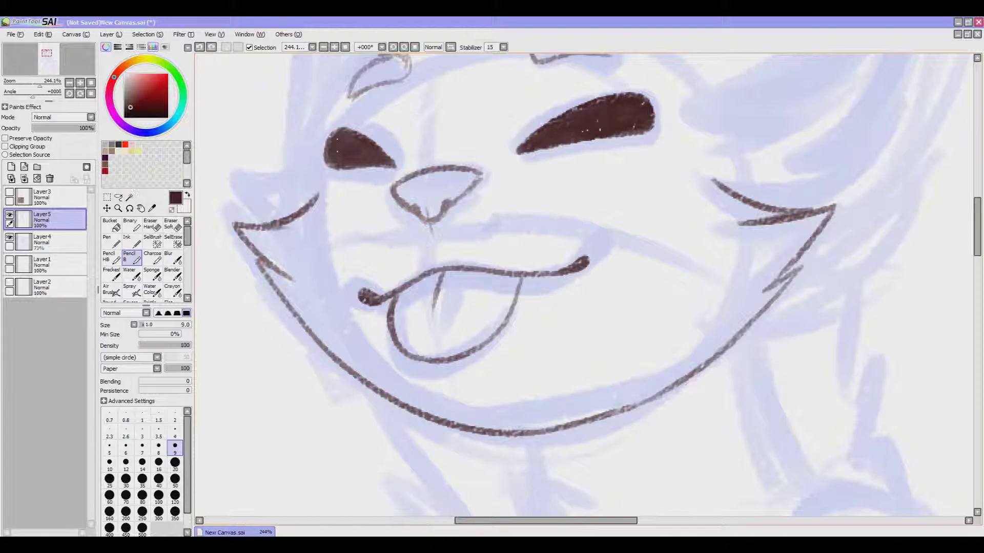
drag(533, 433, 663, 389)
Select the jaw and cheek fur with a size 100 selection brush and raise its lower corners slightly with Free Deform
scroll(509, 149, down, 6)
scroll(372, 227, up, 2)
click(152, 240)
drag(501, 293, 451, 322)
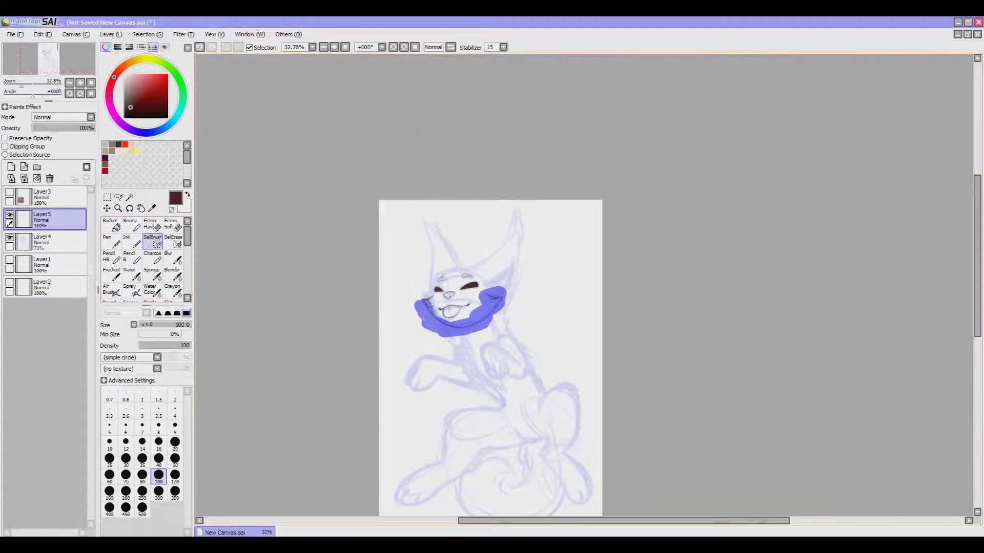
ctrl+click(463, 335)
key(ctrl+t)
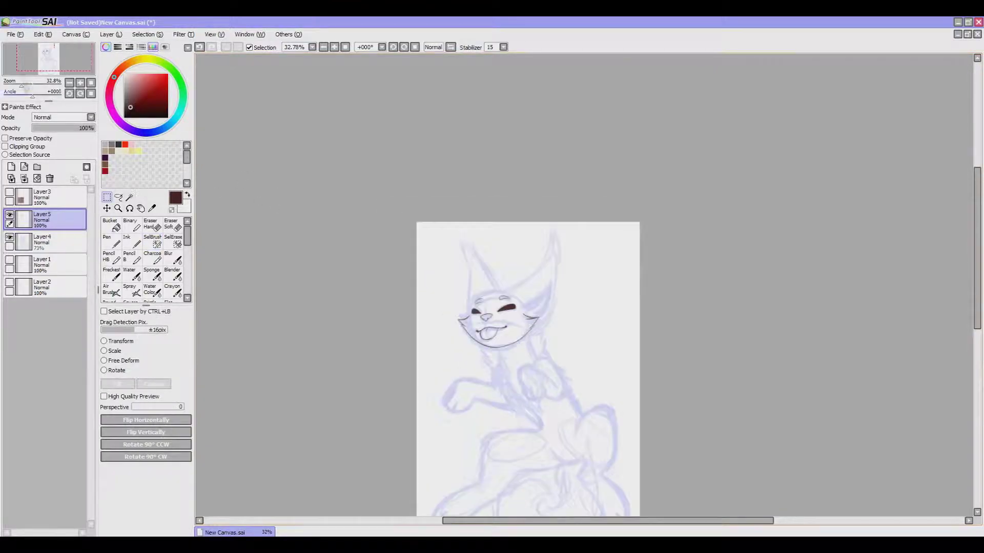
scroll(464, 281, up, 3)
drag(581, 426, 577, 419)
drag(328, 424, 327, 418)
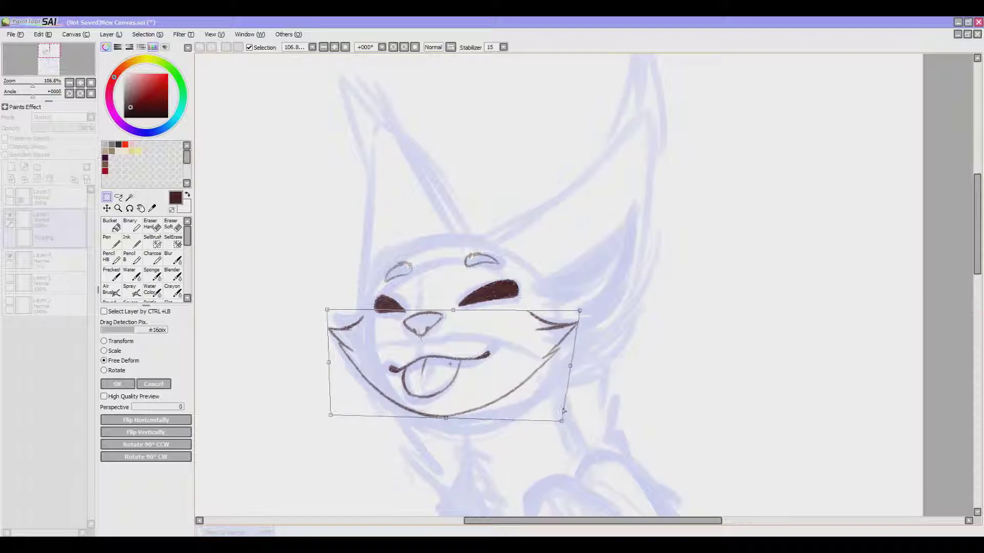
key(Return)
Draw the large near ear's outline with Pencil B, including the fur strokes at its base
scroll(244, 306, down, 2)
click(132, 258)
drag(564, 256, 451, 344)
mouse_move(328, 280)
mouse_down()
mouse_move(490, 166)
mouse_move(472, 356)
mouse_move(424, 384)
mouse_up()
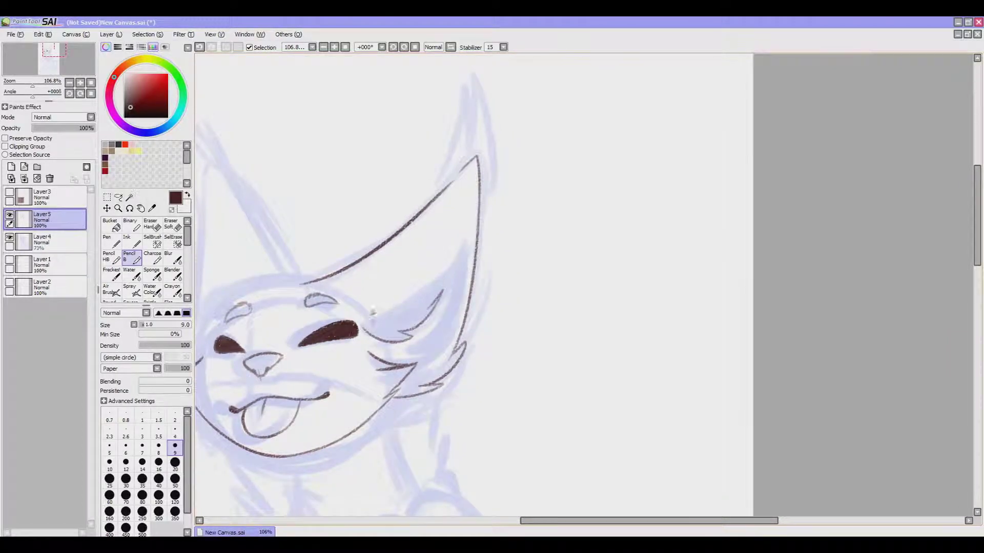
Add the inner fur to the near ear and the pointed tufts at its tip
scroll(407, 287, up, 4)
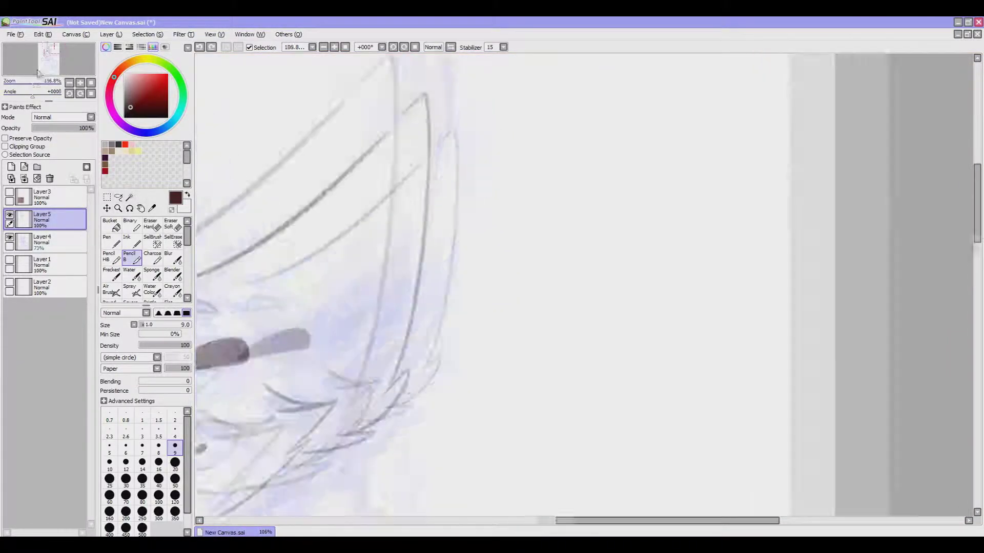
mouse_move(500, 195)
mouse_down()
mouse_move(300, 349)
mouse_move(392, 378)
mouse_up()
drag(467, 303, 361, 365)
drag(499, 204, 412, 429)
drag(461, 394, 390, 461)
Draw the curved top of the head from the far brow to the base of the near ear
scroll(451, 338, down, 4)
scroll(451, 338, up, 2)
drag(451, 336, 494, 235)
key(ctrl+z)
scroll(507, 341, down, 2)
scroll(397, 400, up, 2)
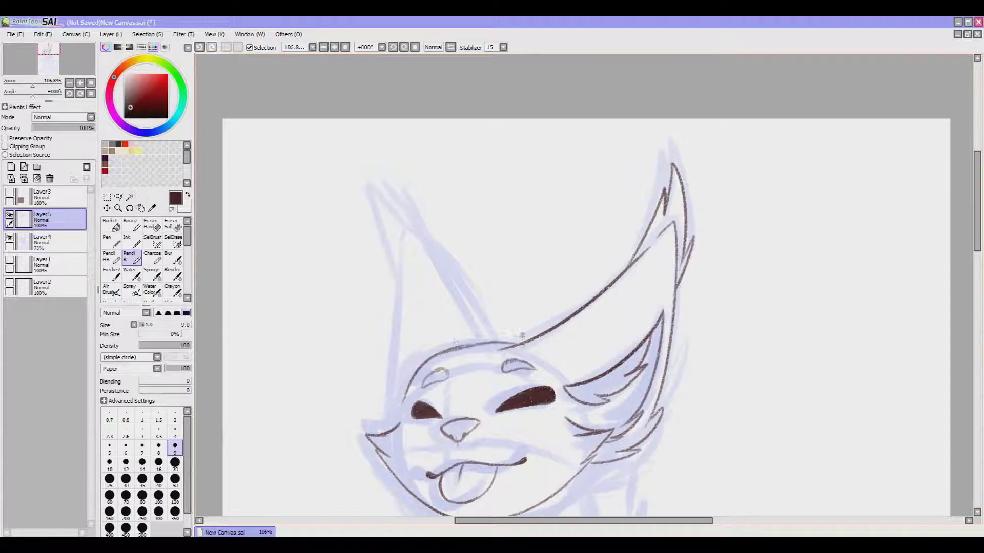
Draw the far ear's two sides and the pointed tuft at its tip
scroll(517, 333, up, 1)
scroll(382, 437, down, 1)
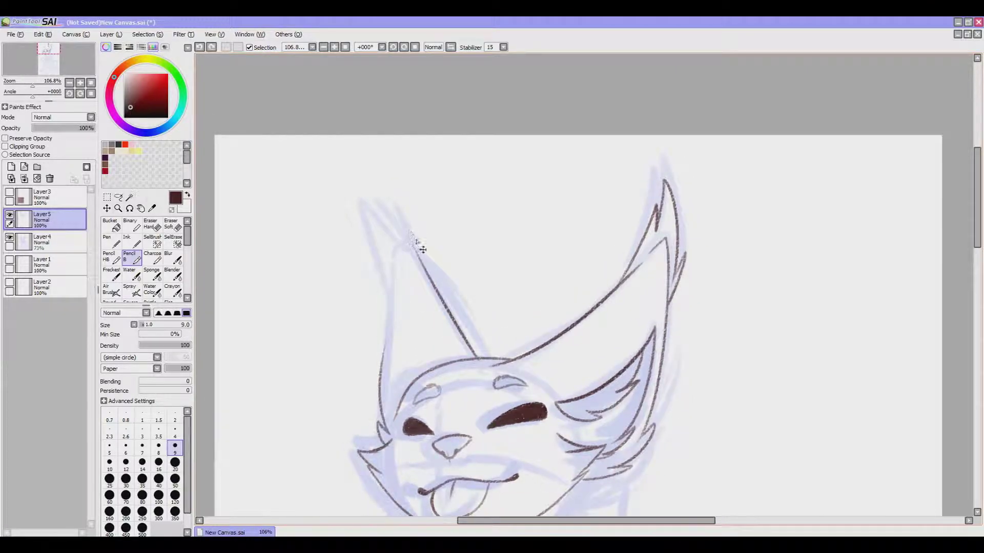
scroll(389, 302, up, 3)
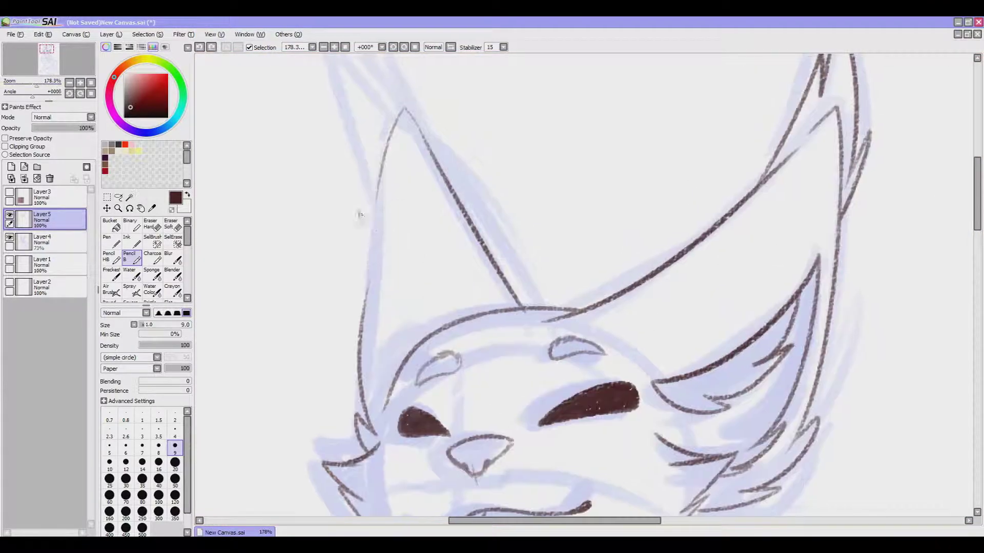
drag(372, 225, 359, 344)
scroll(452, 210, up, 3)
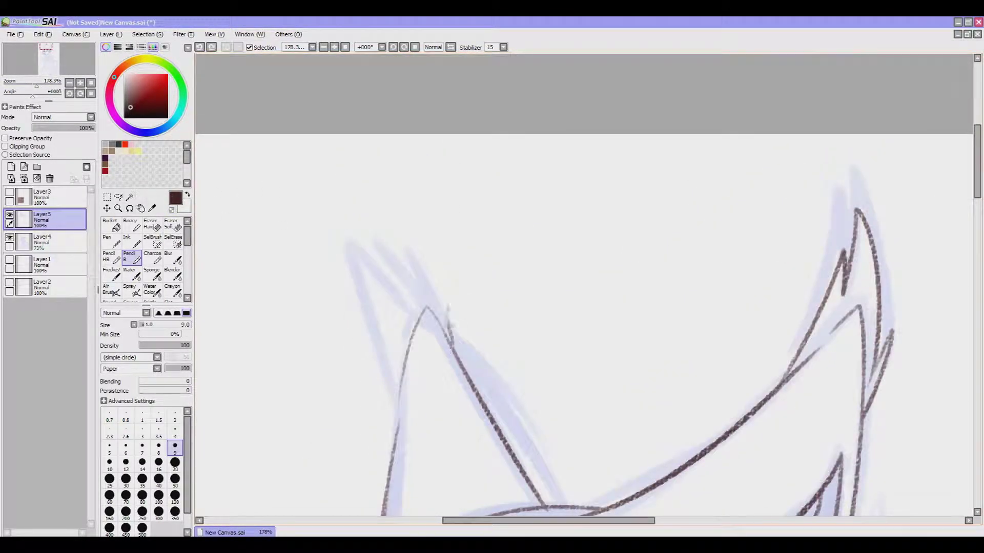
drag(400, 295, 451, 338)
drag(389, 315, 400, 387)
key(ctrl+z)
drag(408, 282, 391, 399)
Erase the overlapping line where the near ear meets the head with the hard eraser, and return to Pencil B
scroll(409, 282, down, 3)
key(minus)
key(minus)
key(minus)
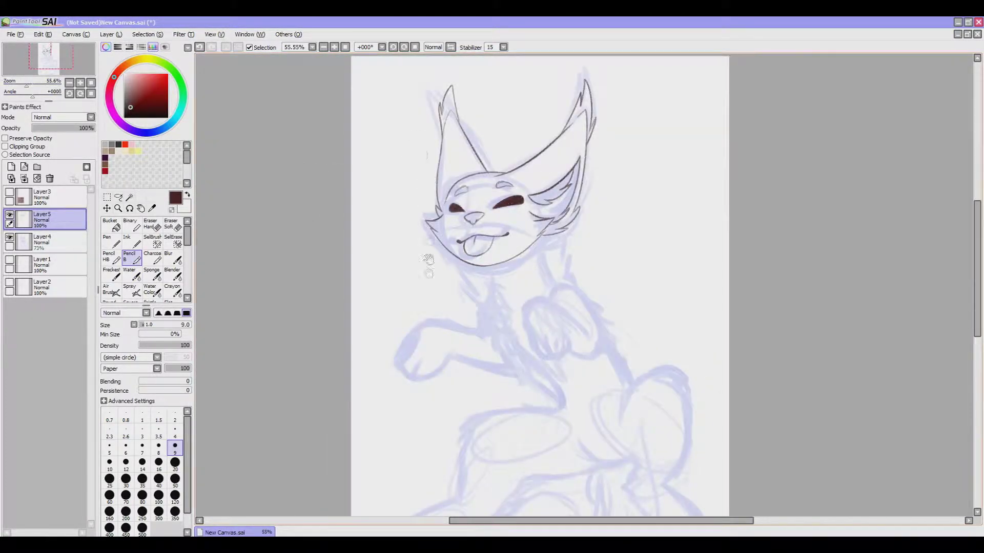
key(e)
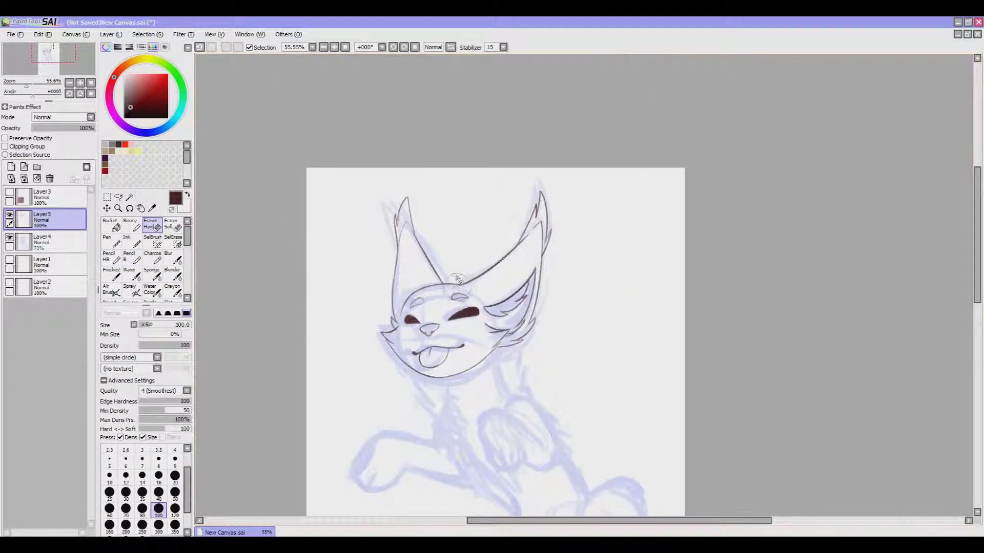
mouse_move(451, 307)
mouse_down()
mouse_move(441, 320)
mouse_move(308, 123)
mouse_up()
key(n)
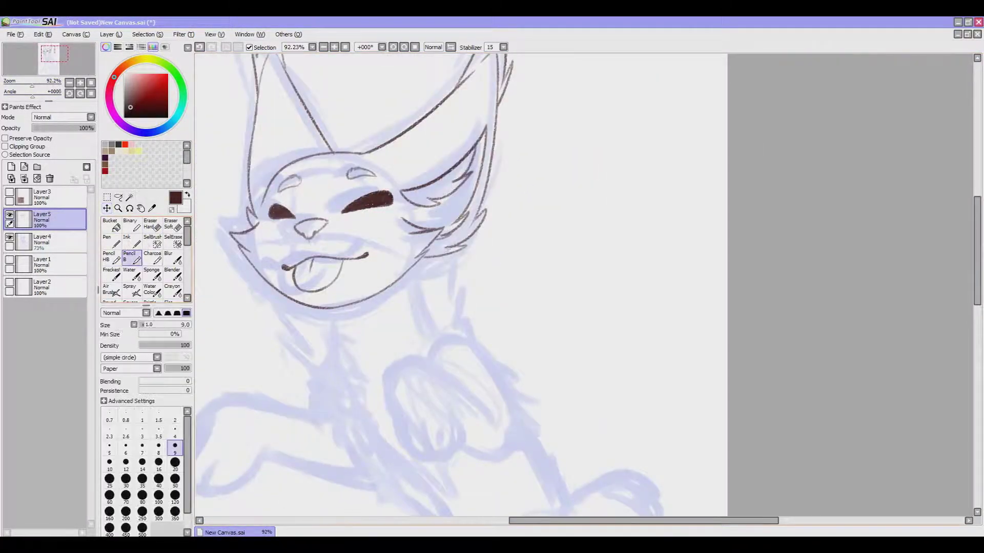
Draw jagged fur down both sides of the neck, along the chest edge and down the inner chest
click(782, 424)
drag(335, 157, 360, 161)
drag(319, 303, 339, 329)
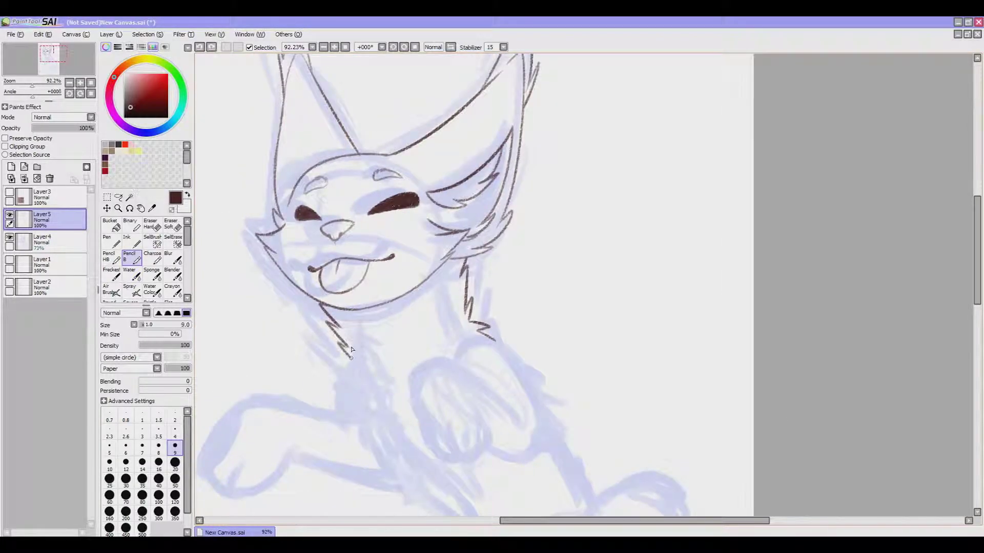
drag(353, 392, 322, 328)
key(ctrl+z)
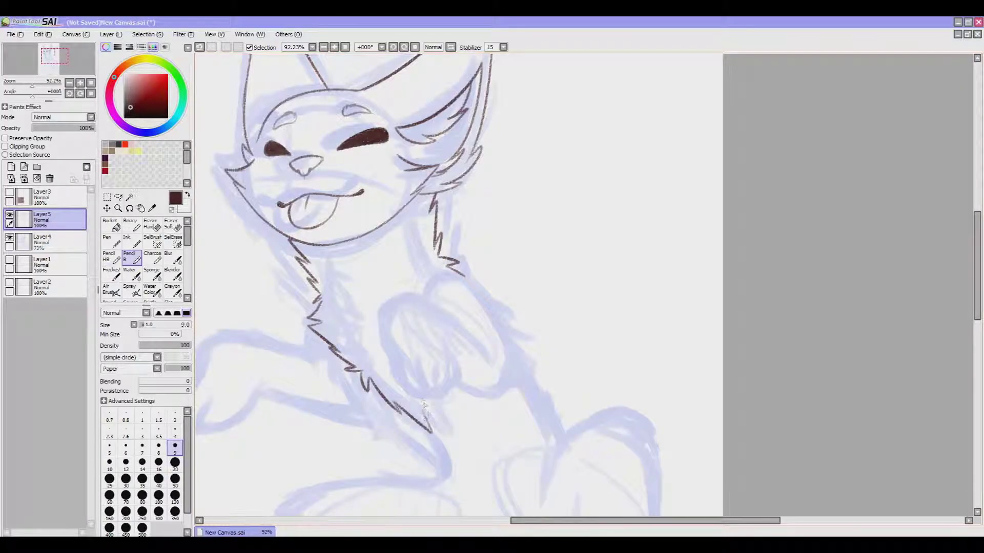
mouse_move(475, 310)
mouse_down()
mouse_move(417, 285)
mouse_move(386, 333)
mouse_up()
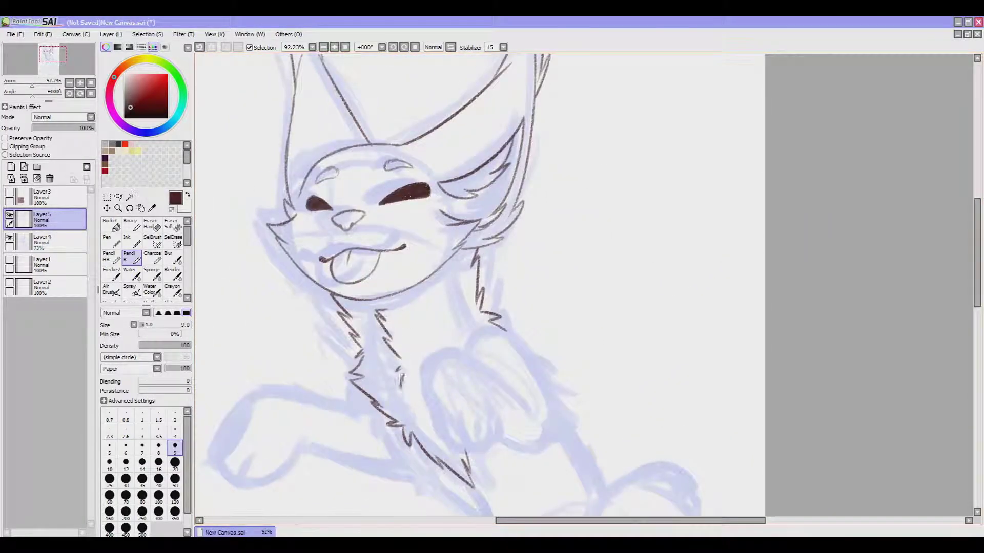
Draw the raised front paw's rounded outline with two toe lines
scroll(460, 362, up, 5)
drag(481, 215, 500, 179)
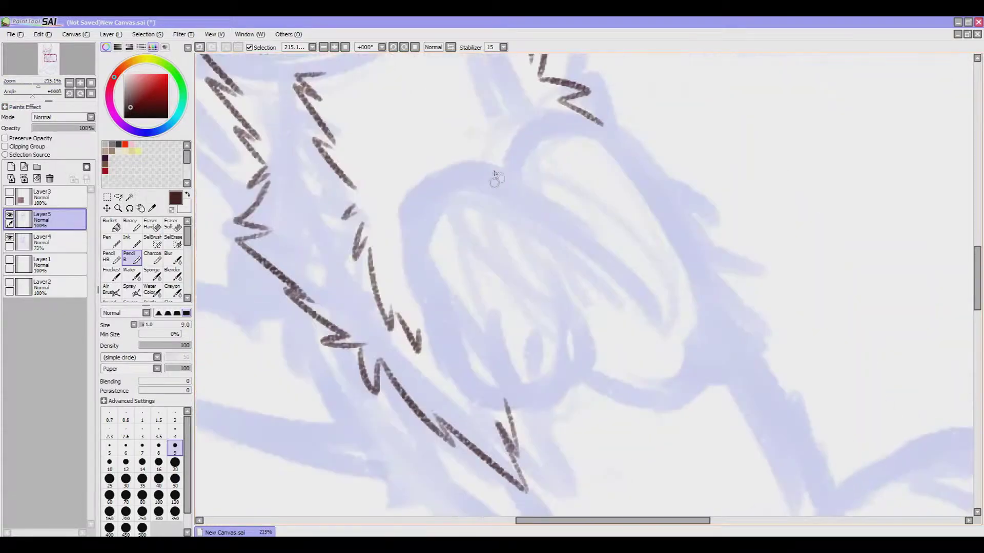
key(ctrl+z)
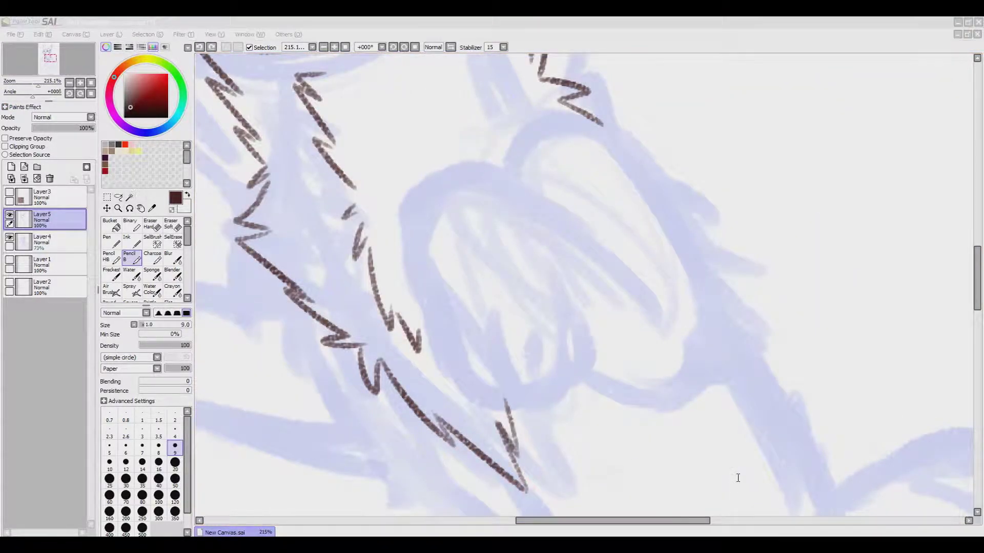
click(505, 174)
mouse_move(422, 259)
mouse_down()
mouse_move(433, 320)
mouse_move(472, 402)
mouse_move(571, 374)
mouse_up()
drag(555, 264, 573, 377)
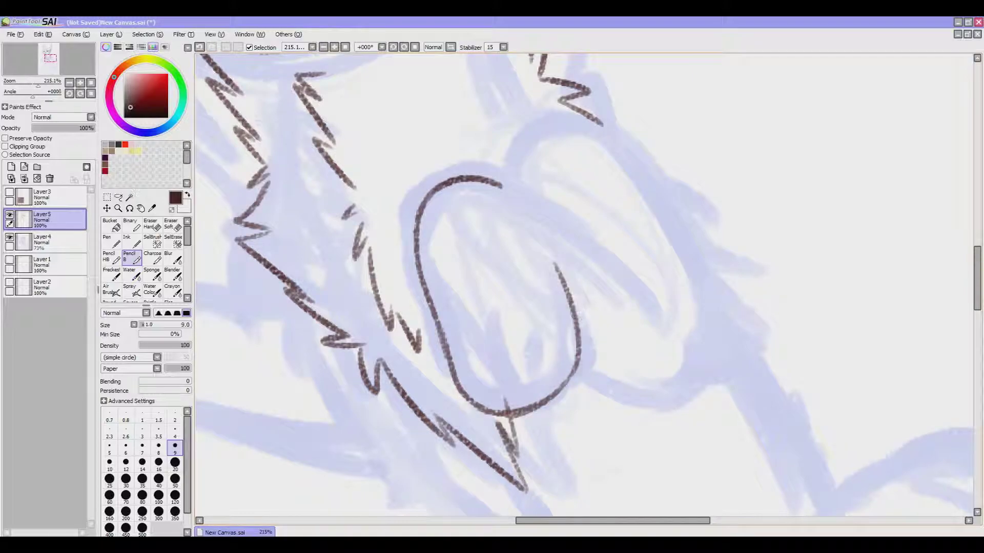
drag(491, 352, 509, 410)
mouse_move(499, 208)
mouse_down()
mouse_move(462, 274)
mouse_move(407, 243)
mouse_move(527, 276)
mouse_move(603, 353)
mouse_move(501, 289)
mouse_up()
key(e)
key(n)
mouse_move(444, 377)
mouse_down()
mouse_move(605, 371)
mouse_move(628, 333)
mouse_up()
key(ctrl+z)
drag(444, 361, 620, 304)
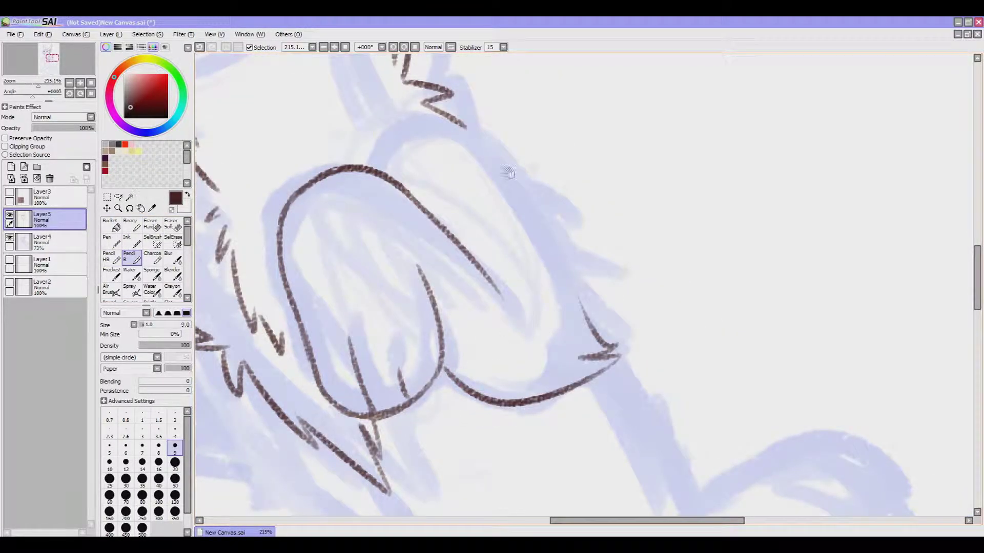
key(ctrl+z)
Draw the folded foreleg behind the raised paw with a rounded top, outer contour, pointed elbow and curved underside
drag(512, 256, 520, 357)
drag(382, 266, 492, 246)
drag(487, 359, 436, 302)
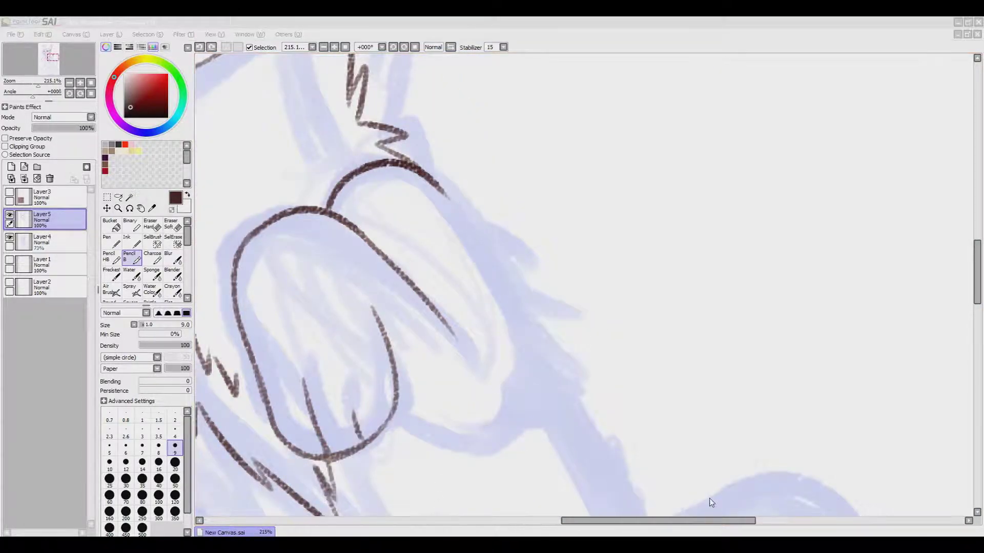
mouse_move(440, 189)
mouse_down()
mouse_move(528, 330)
mouse_move(525, 422)
mouse_up()
key(ctrl+z)
key(ctrl+z)
mouse_move(530, 328)
mouse_down()
mouse_move(517, 410)
mouse_move(492, 440)
mouse_up()
mouse_move(469, 448)
mouse_down()
mouse_move(393, 408)
mouse_move(515, 408)
mouse_up()
key(ctrl+z)
drag(433, 311, 487, 380)
drag(394, 416, 515, 415)
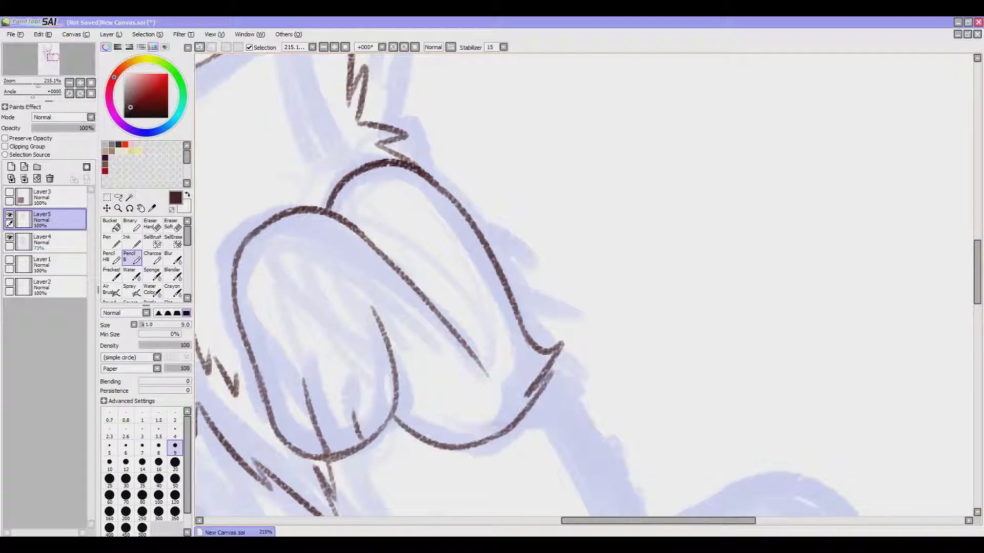
Add jagged fur tufts along the outer edge of the folded foreleg and start the back line below the elbow
scroll(488, 277, down, 5)
scroll(489, 277, up, 3)
scroll(488, 277, up, 2)
scroll(488, 277, down, 2)
drag(469, 279, 489, 283)
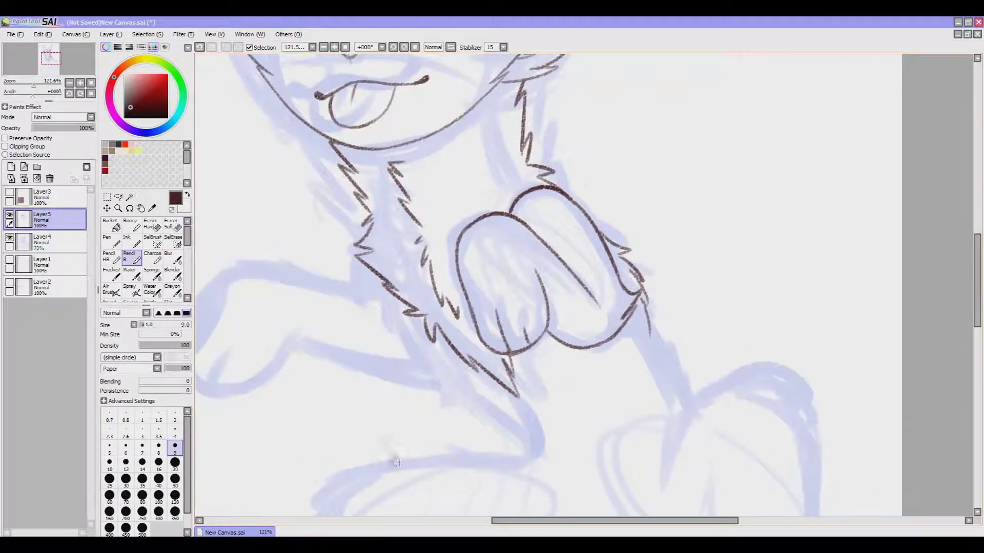
Toggle Layer3's visibility as a check and draw the belly line from the chest fur down to the thigh
click(10, 191)
click(10, 191)
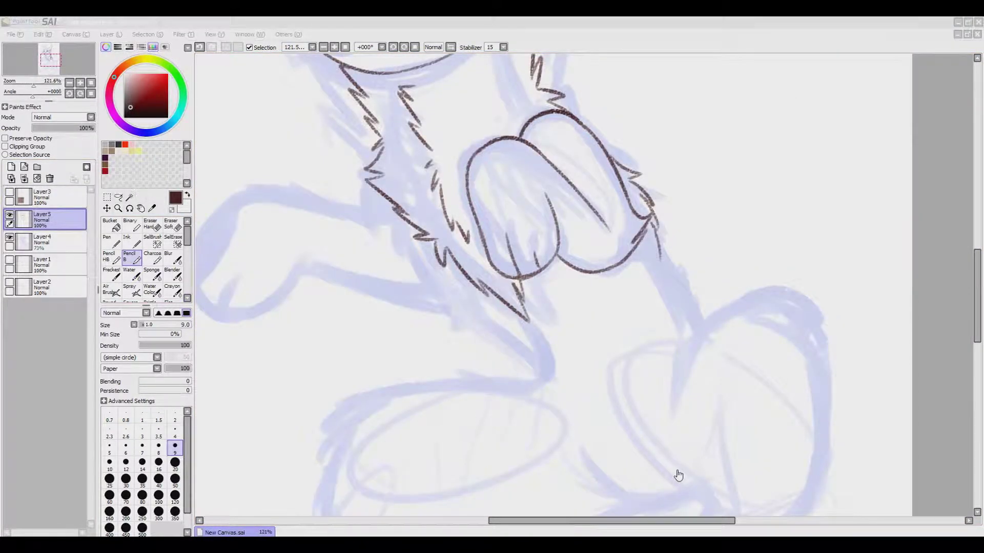
drag(540, 338, 461, 335)
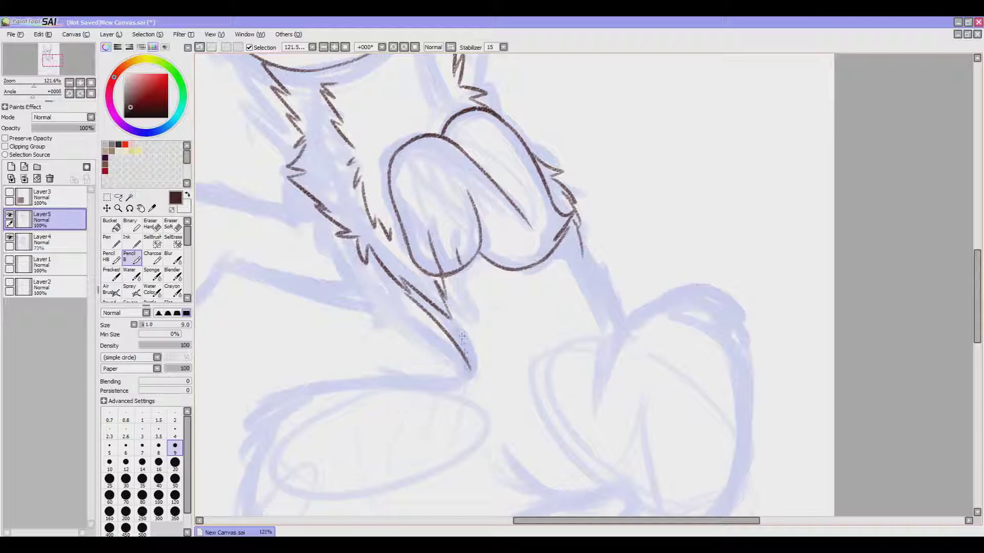
Draw the outstretched foreleg's top line from the chest fur and round off its paw with a toe line
mouse_move(360, 280)
mouse_down()
mouse_move(571, 324)
mouse_move(575, 353)
mouse_up()
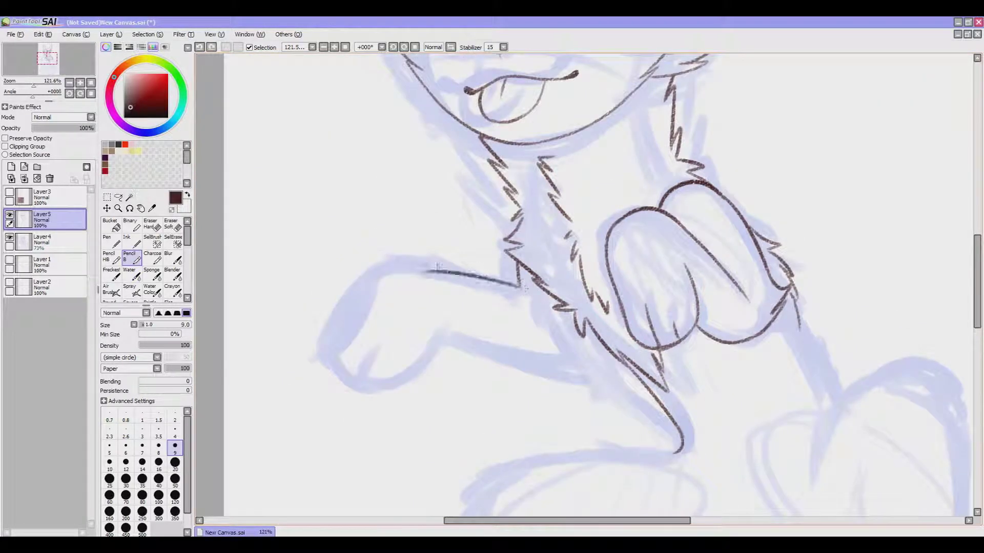
mouse_move(523, 287)
mouse_down()
mouse_move(382, 266)
mouse_move(354, 382)
mouse_move(448, 313)
mouse_up()
key(ctrl+z)
drag(353, 382, 433, 328)
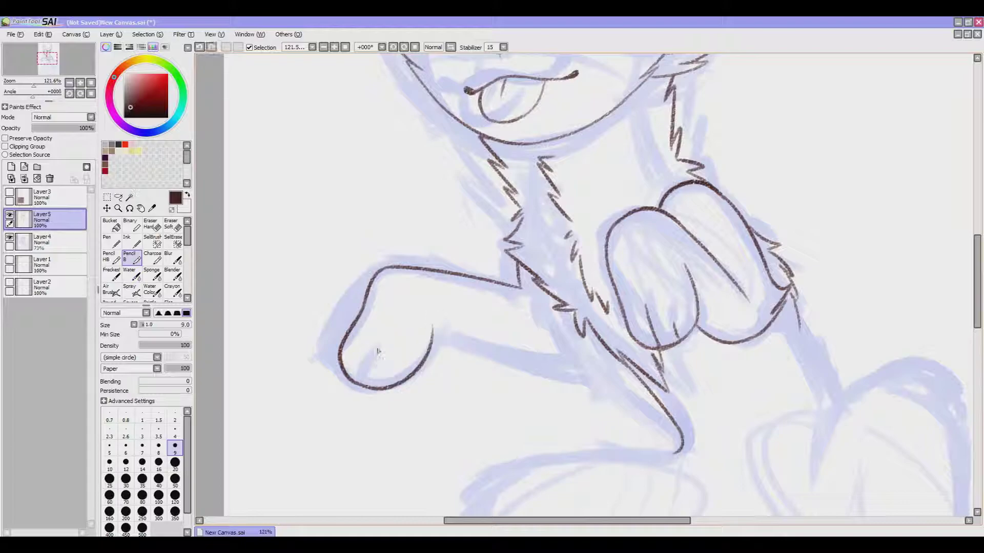
drag(375, 361, 372, 386)
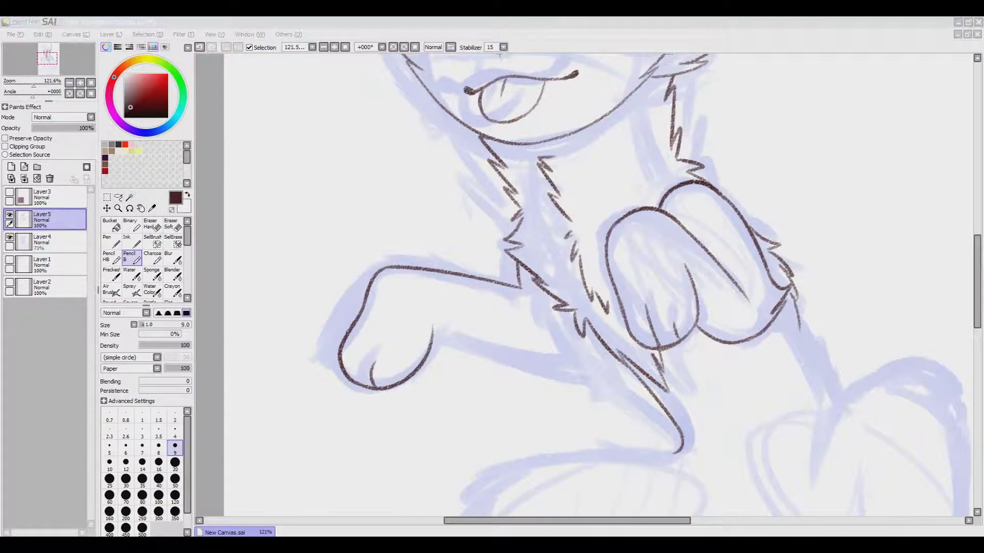
Select the outstretched paw with a rectangular selection and shift it slightly toward the chest
click(387, 306)
click(107, 197)
drag(299, 242, 470, 428)
drag(385, 333, 404, 337)
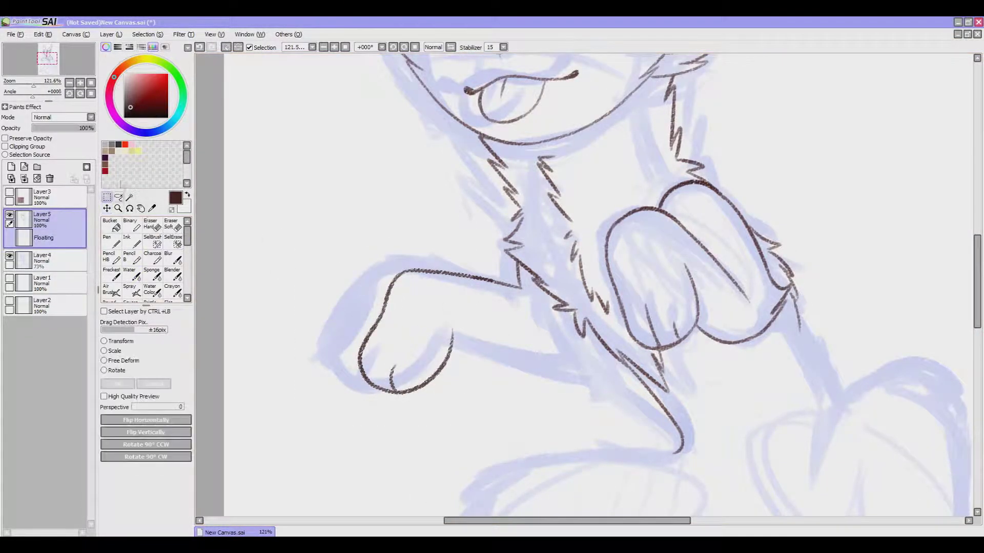
drag(477, 264, 373, 312)
key(n)
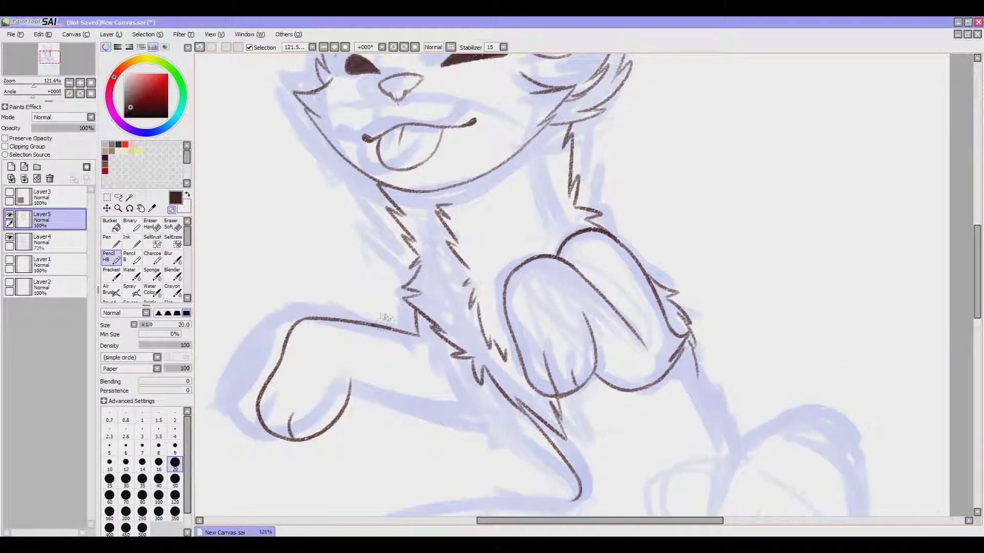
Draw the underside of the outstretched foreleg from the paw back to the chest fur
mouse_move(302, 221)
mouse_down()
mouse_move(269, 197)
mouse_move(285, 349)
mouse_move(284, 210)
mouse_up()
key(b)
drag(329, 369, 494, 400)
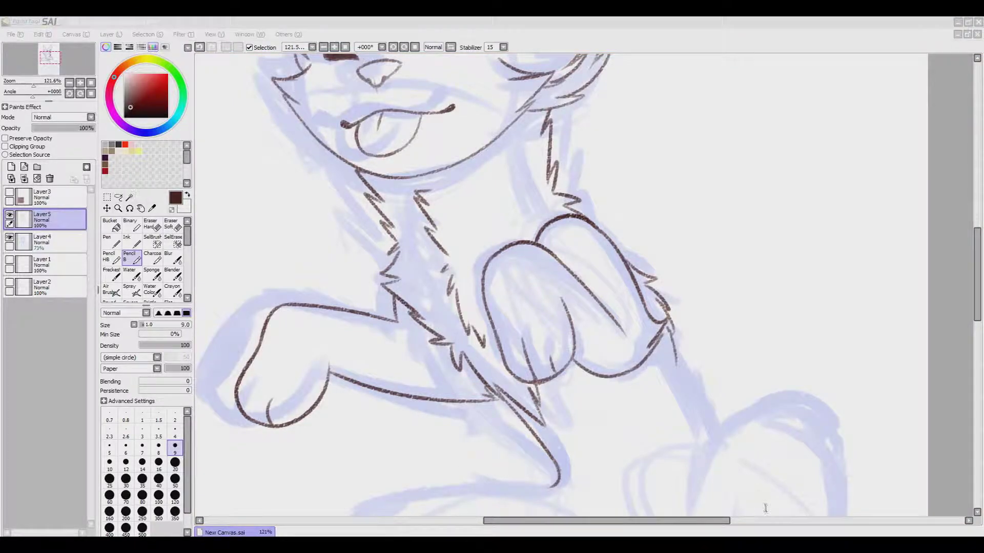
click(399, 312)
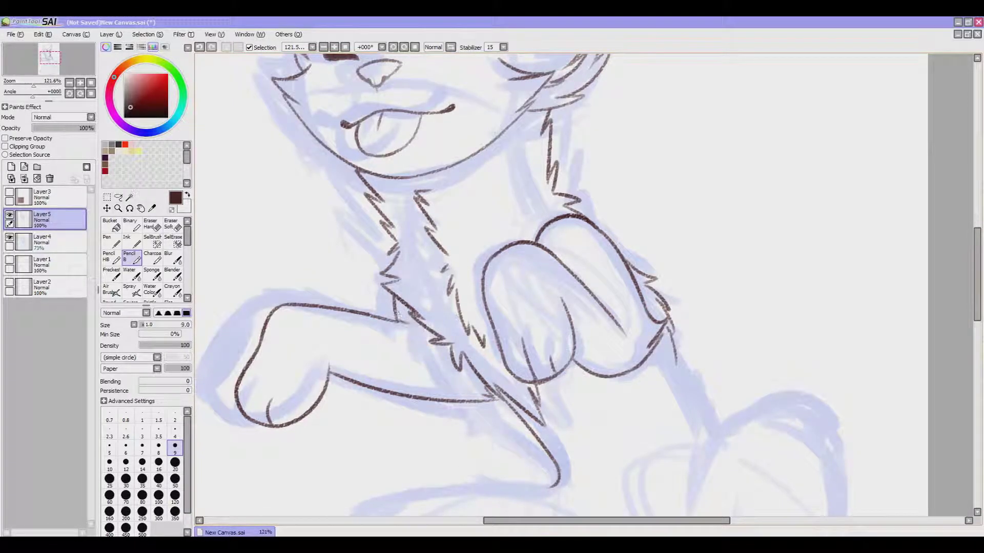
Draw the curved crotch line, the back line below the elbow and the raised haunch's rounded top with a fur tuft
drag(660, 368, 424, 358)
drag(406, 399, 513, 414)
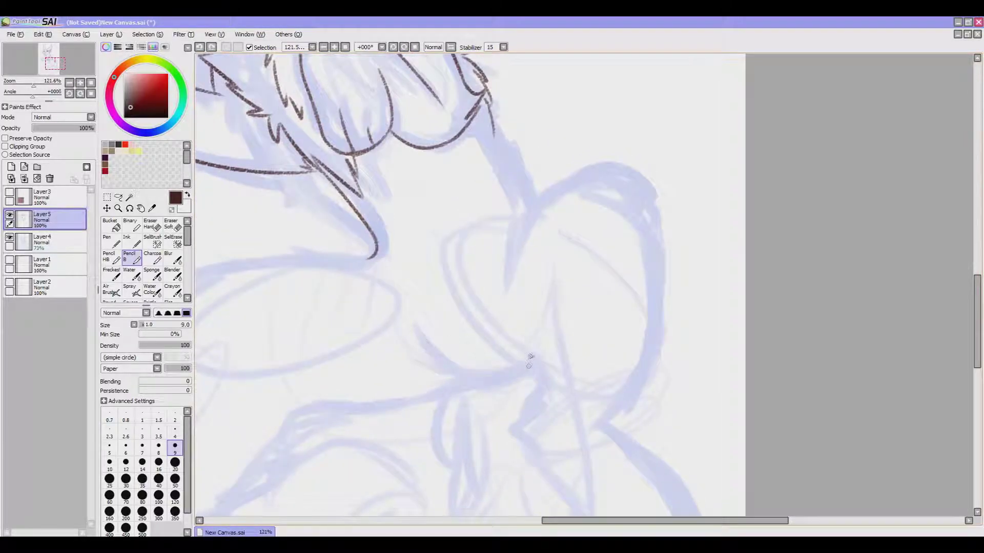
drag(426, 363, 533, 383)
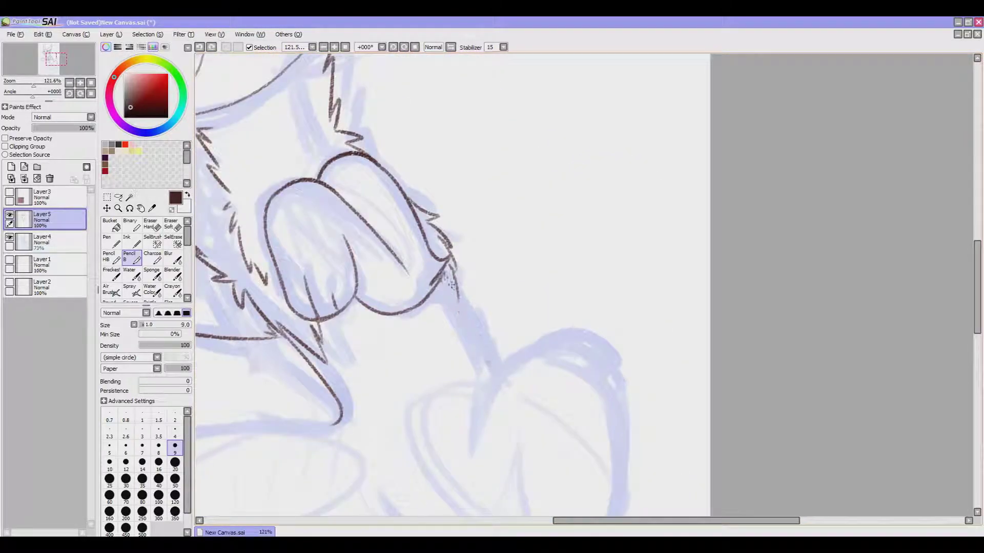
drag(441, 272, 492, 374)
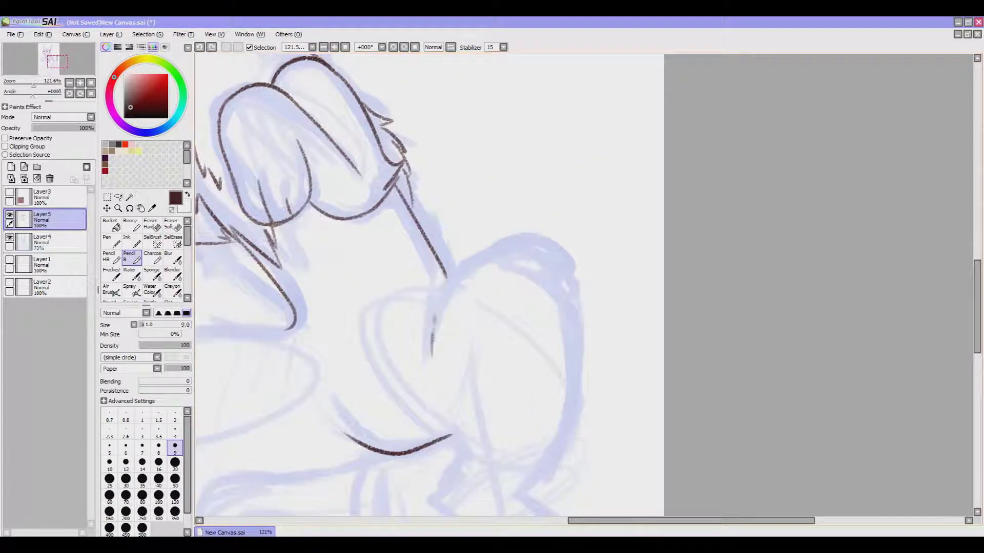
mouse_move(431, 353)
mouse_down()
mouse_move(527, 231)
mouse_move(571, 307)
mouse_up()
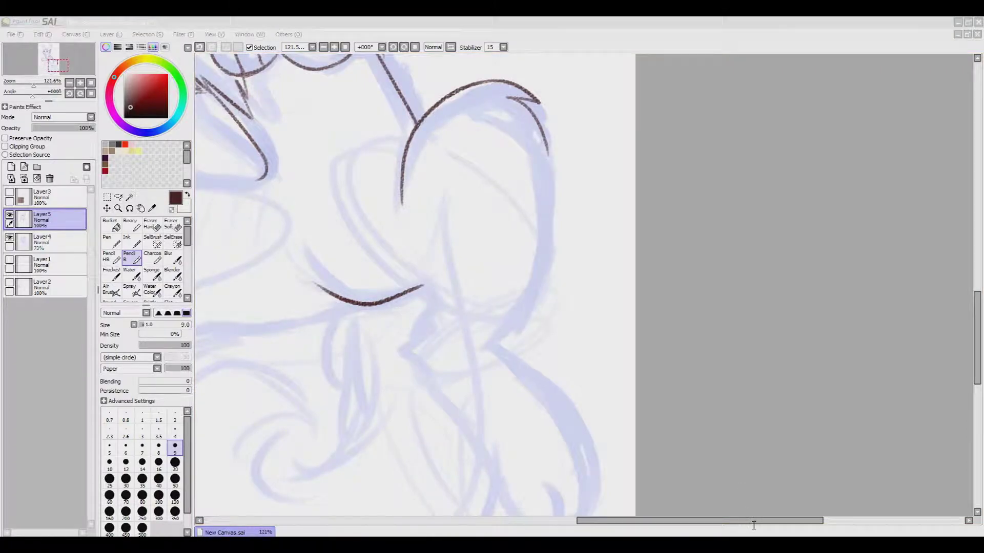
drag(388, 420, 417, 420)
drag(425, 422, 434, 399)
drag(434, 416, 455, 412)
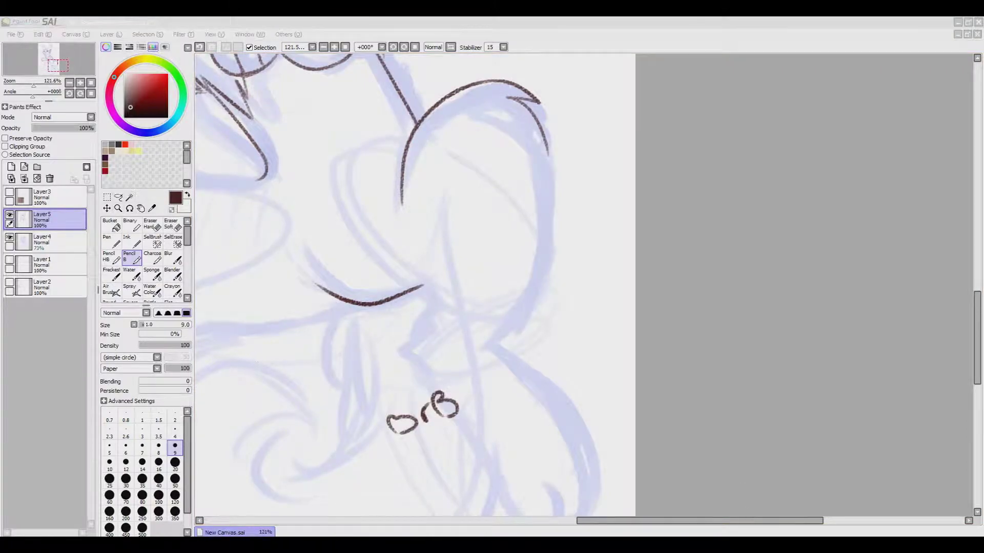
drag(367, 369, 505, 516)
key(Delete)
Draw the haunch's outer contour and the hind leg below it, with inner fur tufts, a rounded foot and a toe line
mouse_move(548, 131)
mouse_down()
mouse_move(502, 201)
mouse_move(437, 416)
mouse_up()
key(ctrl+z)
drag(493, 199, 438, 412)
key(ctrl+z)
drag(491, 199, 436, 415)
mouse_move(355, 353)
mouse_down()
mouse_move(335, 266)
mouse_move(372, 373)
mouse_up()
mouse_move(436, 316)
mouse_down()
mouse_move(371, 259)
mouse_move(443, 438)
mouse_up()
drag(337, 346, 407, 434)
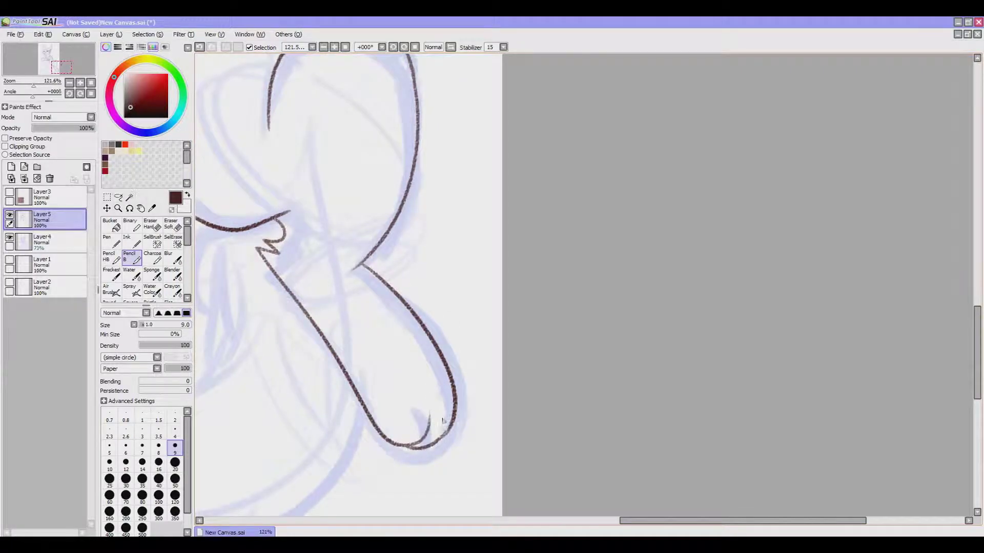
Draw the other hind leg's thigh, tufted knee, shin and heel mark, plus its curved underside with fur tufts
drag(215, 183, 394, 430)
mouse_move(32, 84)
mouse_down()
mouse_move(10, 83)
mouse_move(36, 81)
mouse_up()
mouse_move(649, 179)
mouse_down()
mouse_move(360, 245)
mouse_move(348, 392)
mouse_up()
drag(348, 392, 422, 286)
mouse_move(413, 241)
mouse_down()
mouse_move(401, 353)
mouse_move(255, 338)
mouse_up()
mouse_move(676, 229)
mouse_down()
mouse_move(365, 385)
mouse_move(613, 290)
mouse_up()
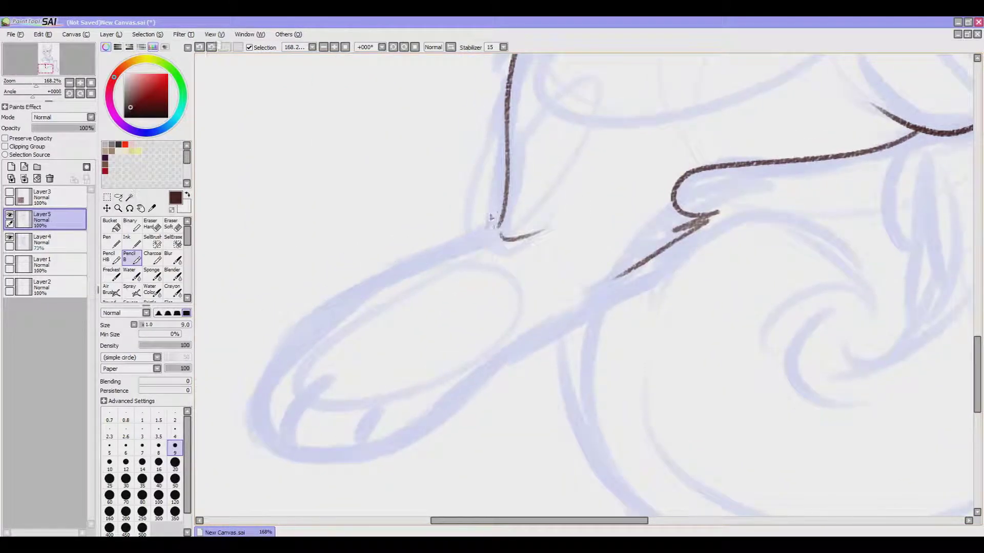
Draw the long hind foot's outline from the ankle around the toes, with two toe lines and its underside
mouse_move(499, 228)
mouse_down()
mouse_move(297, 439)
mouse_move(451, 407)
mouse_up()
drag(324, 376, 291, 436)
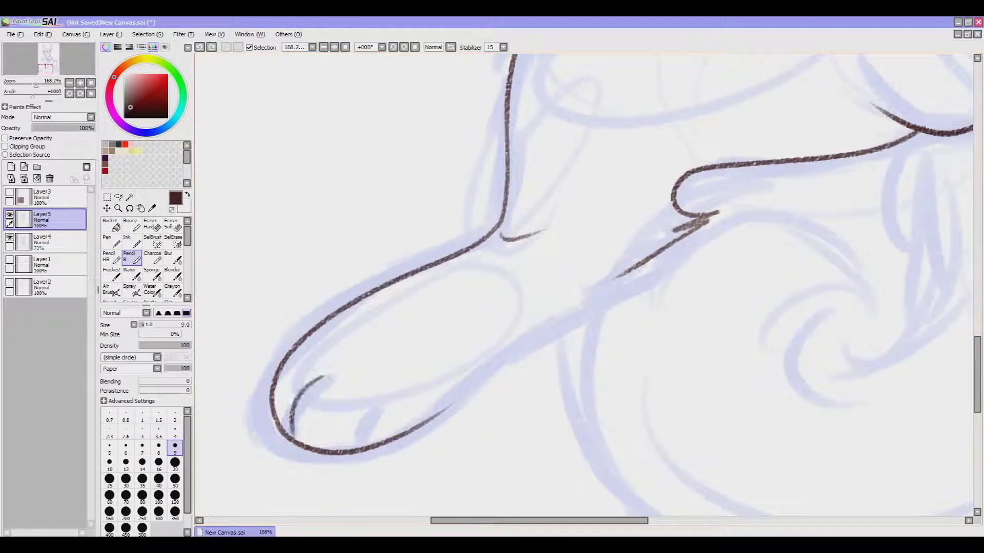
drag(410, 421, 348, 446)
mouse_move(558, 291)
mouse_down()
mouse_move(486, 328)
mouse_move(251, 507)
mouse_up()
Select the hind foot's underside line with the selection brush and transform it to meet the lower leg line
key(s)
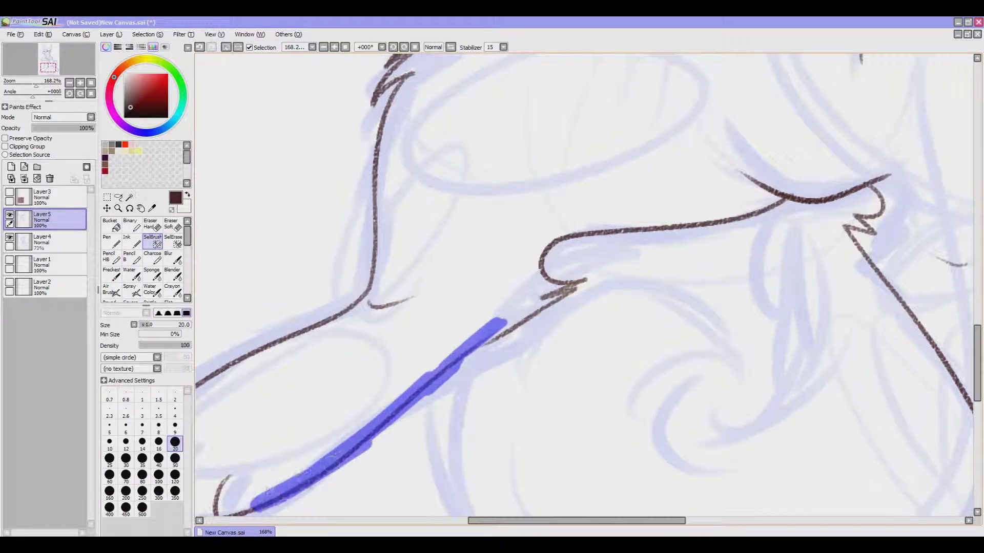
key(ctrl+t)
key(Return)
key(n)
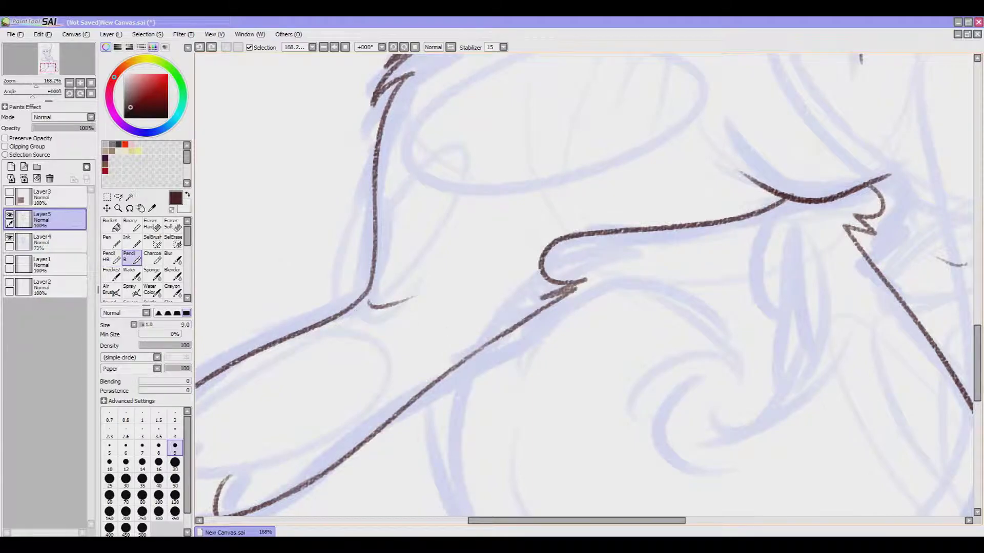
With the area outside the body selected, draw the tail's base, tuft marks and inner curl between the hind legs
scroll(524, 313, down, 8)
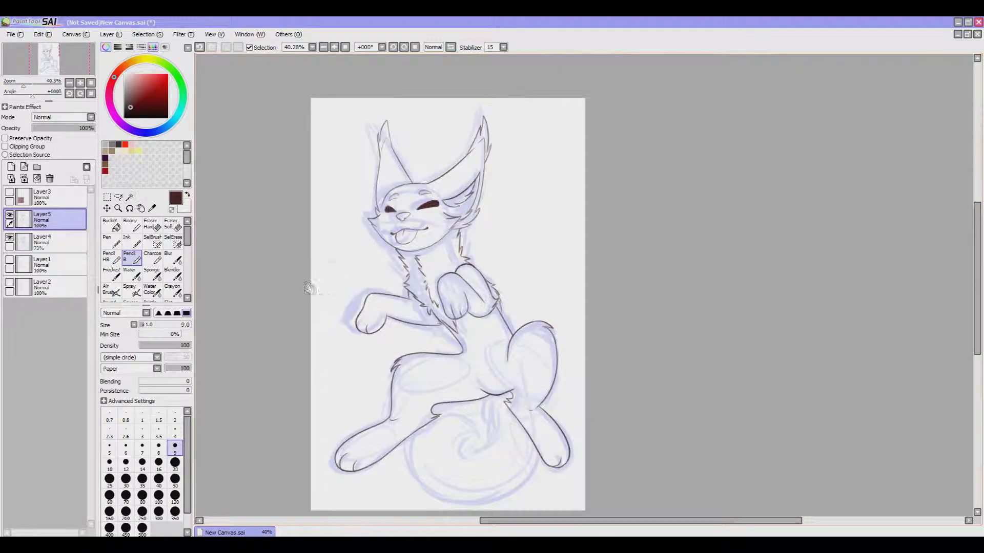
drag(328, 312, 322, 215)
scroll(323, 216, up, 2)
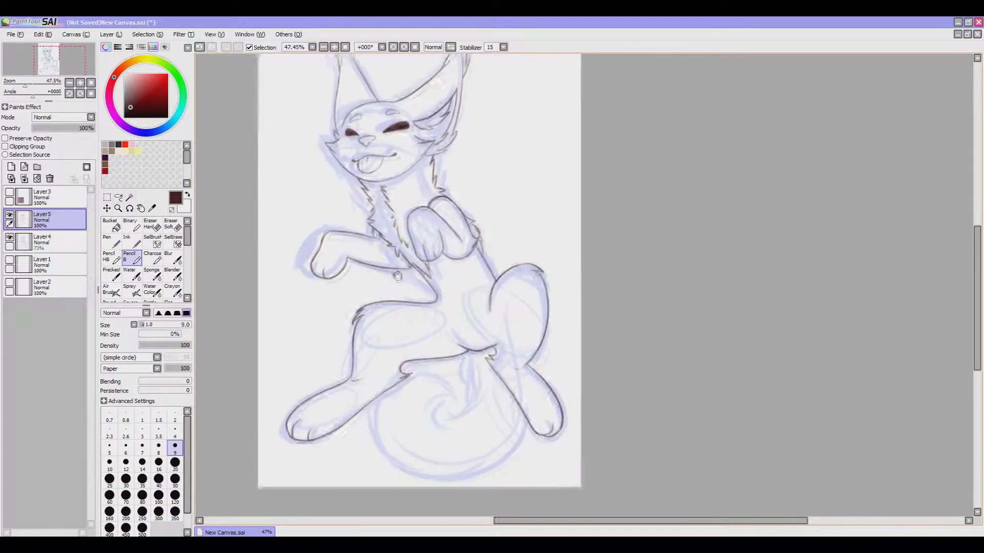
scroll(321, 205, up, 4)
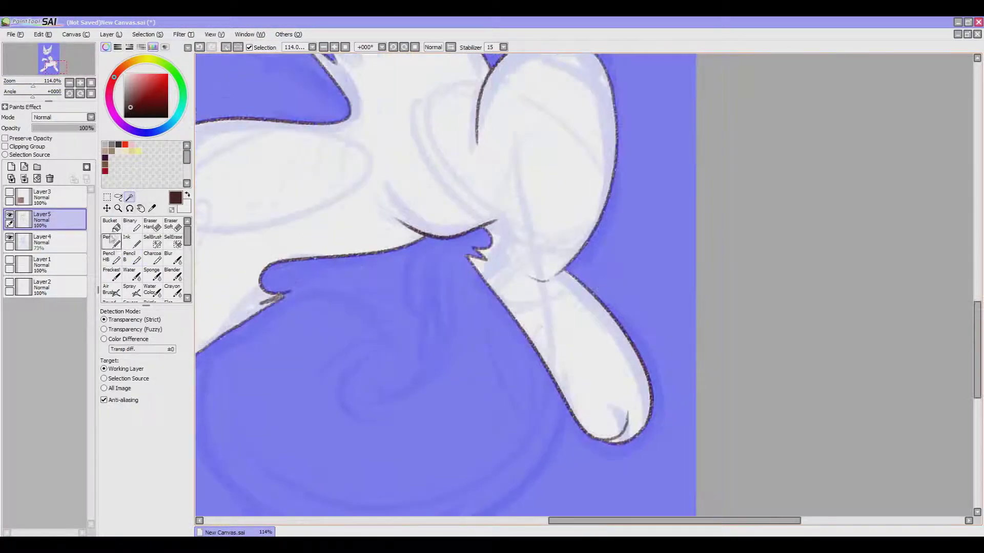
mouse_move(399, 251)
mouse_down()
mouse_move(405, 296)
mouse_move(437, 328)
mouse_move(389, 387)
mouse_move(394, 353)
mouse_up()
mouse_move(364, 352)
mouse_down()
mouse_move(355, 368)
mouse_move(368, 415)
mouse_move(406, 348)
mouse_up()
drag(348, 310, 430, 351)
scroll(407, 347, down, 3)
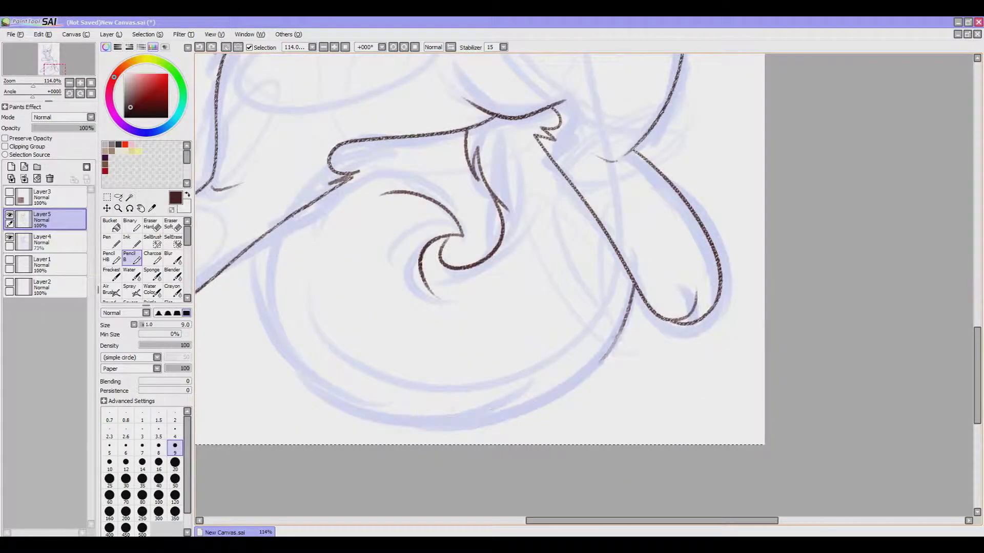
Draw the tail's large outer curve from the hind foot around the bottom, ending in a fur tuft near the other leg
drag(442, 424, 631, 282)
drag(461, 308, 483, 328)
drag(272, 276, 446, 445)
key(ctrl+z)
drag(272, 277, 446, 445)
key(ctrl+z)
key(ctrl+z)
mouse_move(273, 276)
mouse_down()
mouse_move(446, 445)
mouse_move(317, 349)
mouse_up()
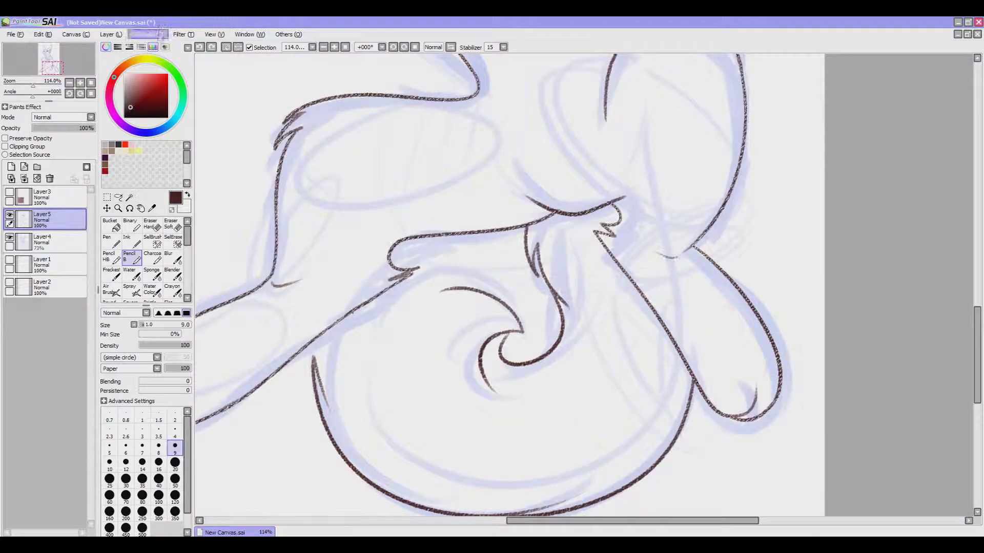
Draw the tail's upper contour across the lower leg, joining the outer tuft to the inner curl
scroll(317, 348, up, 2)
drag(382, 461, 764, 307)
scroll(584, 285, down, 1)
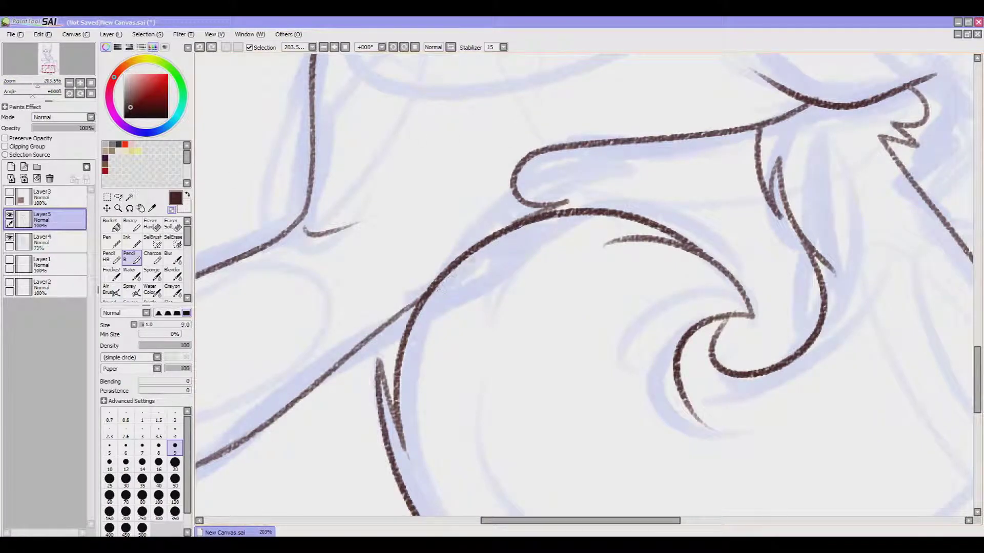
scroll(584, 285, down, 4)
scroll(584, 285, up, 3)
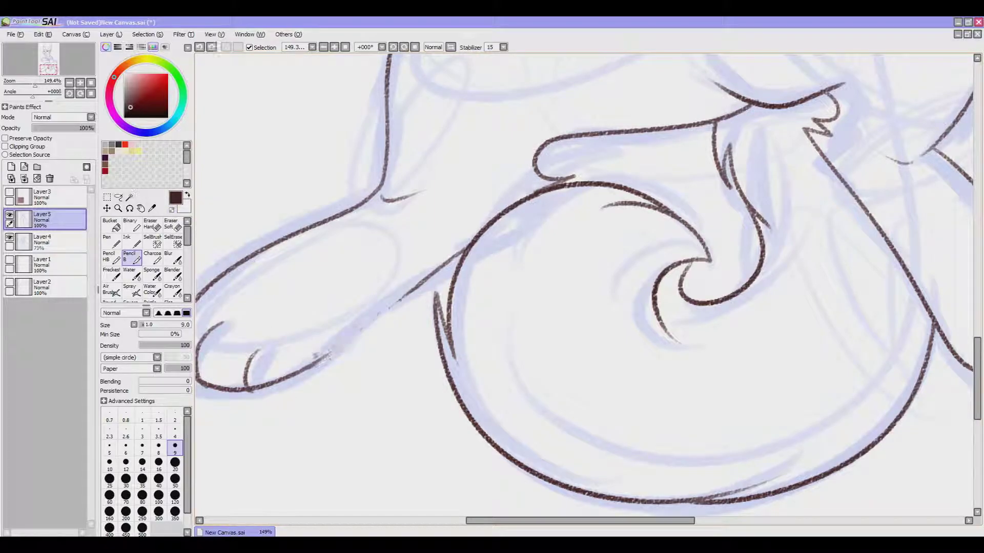
Erase and redraw the section of the hind foot's underside line that runs up to the tail
drag(315, 356, 382, 303)
scroll(584, 285, up, 2)
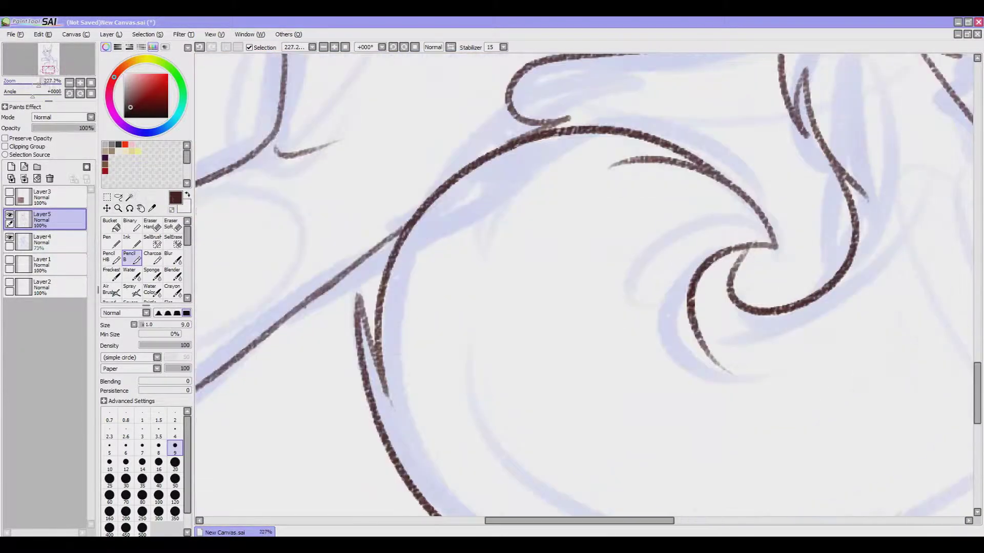
key(e)
drag(368, 251, 310, 297)
key(n)
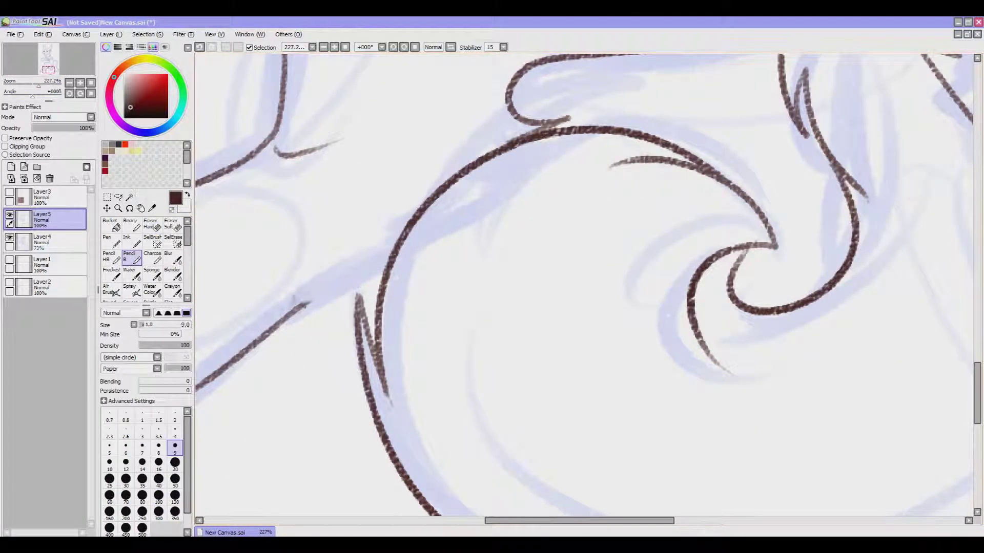
Redraw the inner line at the tip of the tail's curl and clean up its edge with the hard eraser
mouse_move(38, 86)
mouse_down()
mouse_move(29, 78)
mouse_move(42, 77)
mouse_up()
key(e)
drag(376, 318, 386, 269)
key(ctrl+z)
key(n)
drag(384, 319, 469, 240)
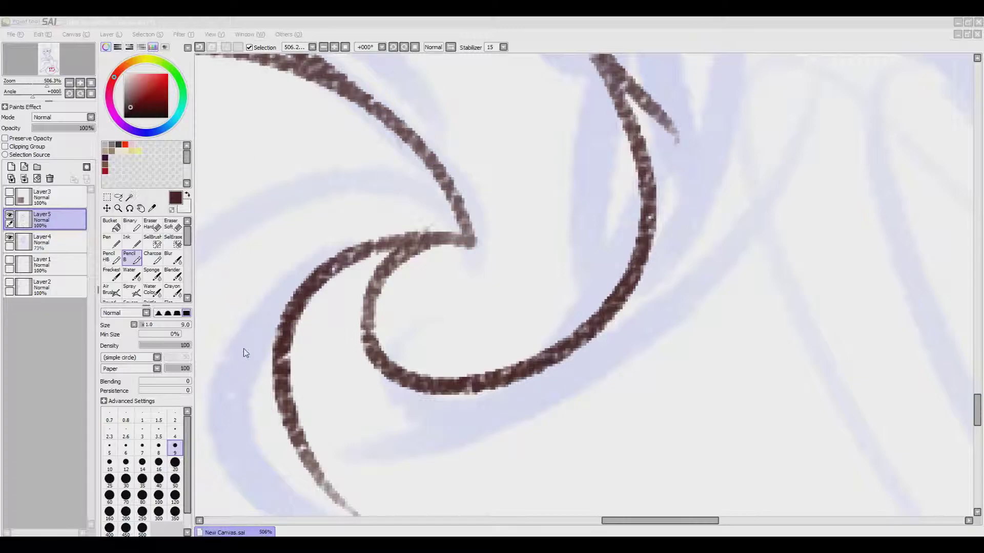
key(e)
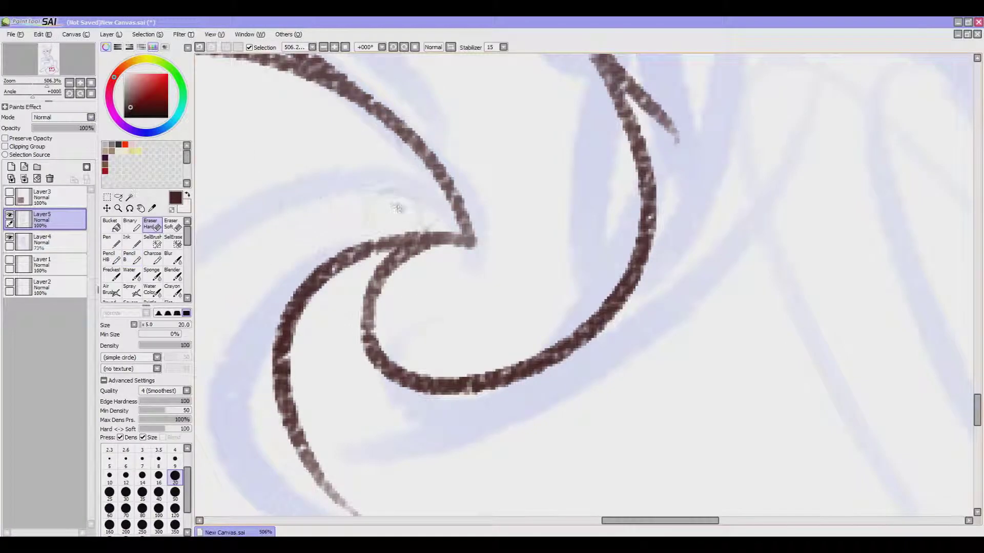
scroll(435, 213, down, 10)
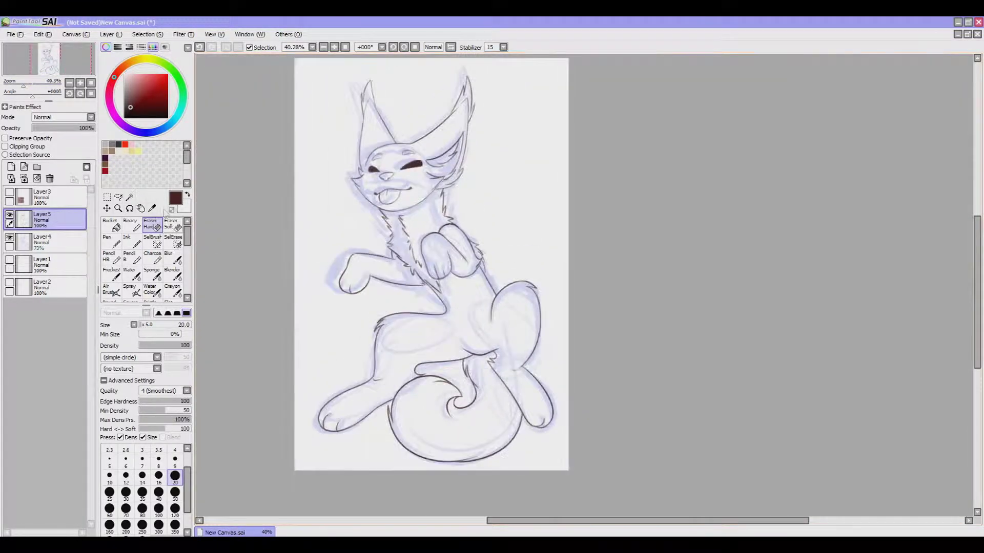
Thicken the outer edge of the caracal's left-hand ear with the Pencil B brush
click(132, 257)
scroll(309, 259, up, 6)
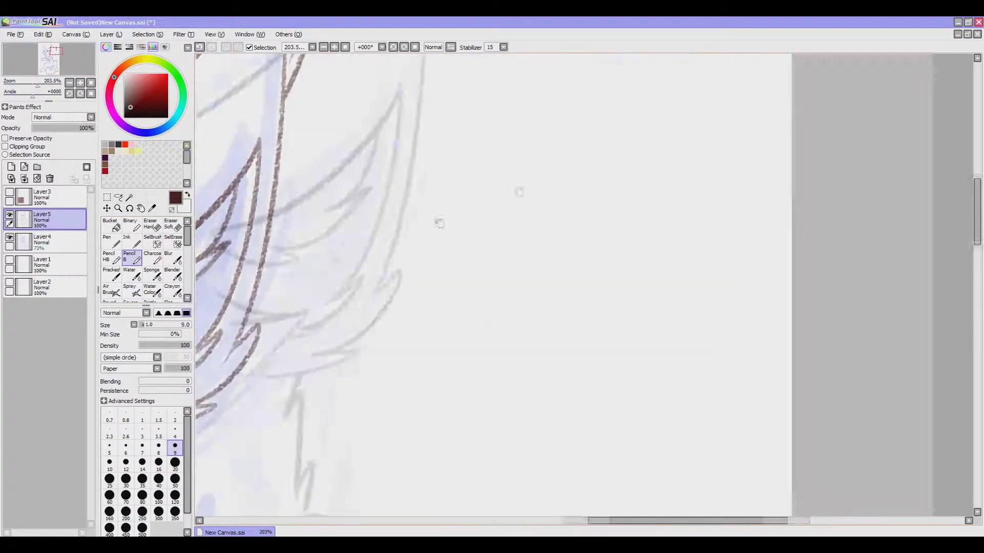
mouse_move(211, 273)
mouse_down()
mouse_move(379, 415)
mouse_move(499, 405)
mouse_up()
drag(490, 399, 395, 423)
drag(196, 135, 353, 351)
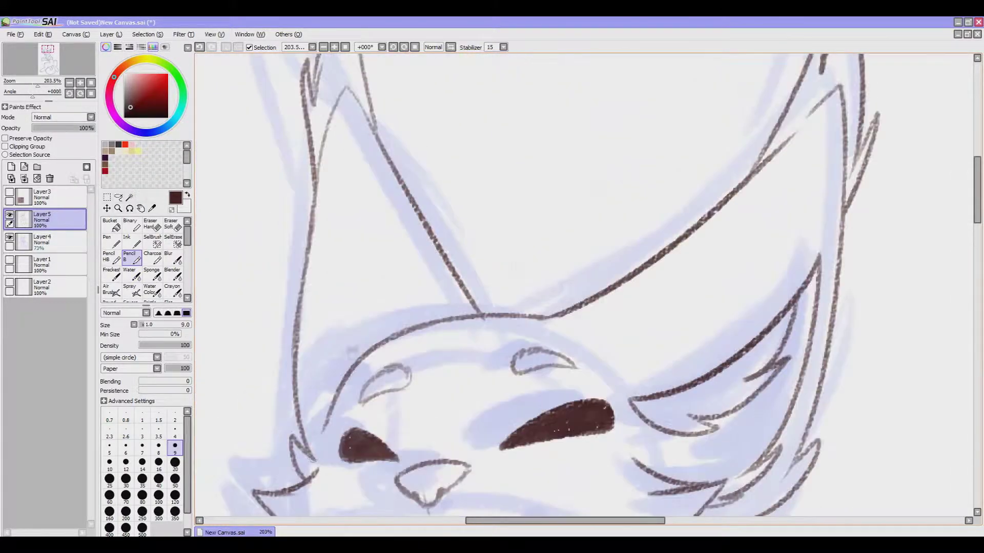
drag(315, 189, 295, 456)
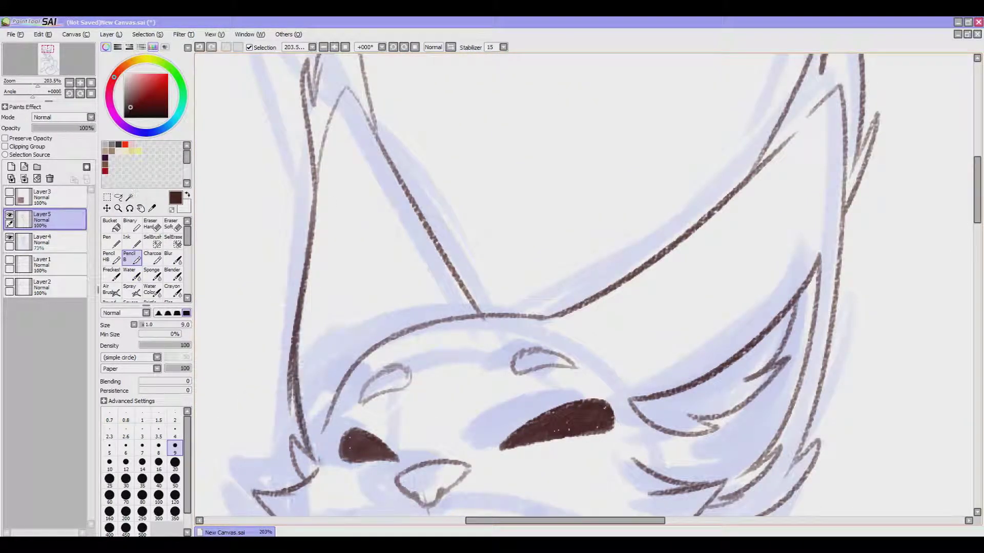
Erase the stray doubled line along the ear's lower outer edge and redraw it smoothly
click(154, 226)
drag(296, 374, 290, 416)
drag(289, 354, 281, 420)
click(131, 257)
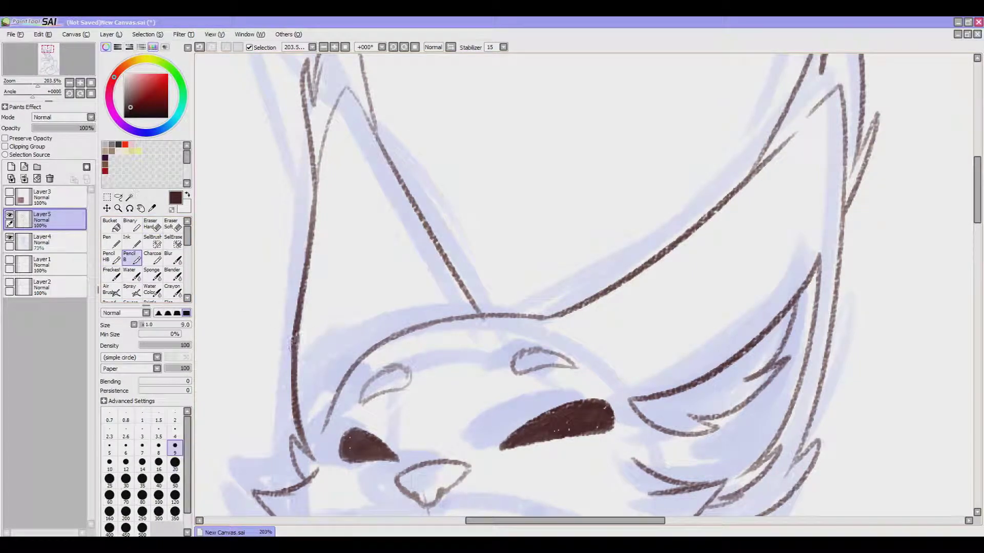
drag(294, 345, 290, 377)
Darken the head line where the ear's inner edge meets the top of the forehead
drag(422, 243, 376, 283)
mouse_move(443, 353)
mouse_down()
mouse_move(392, 395)
mouse_move(490, 318)
mouse_up()
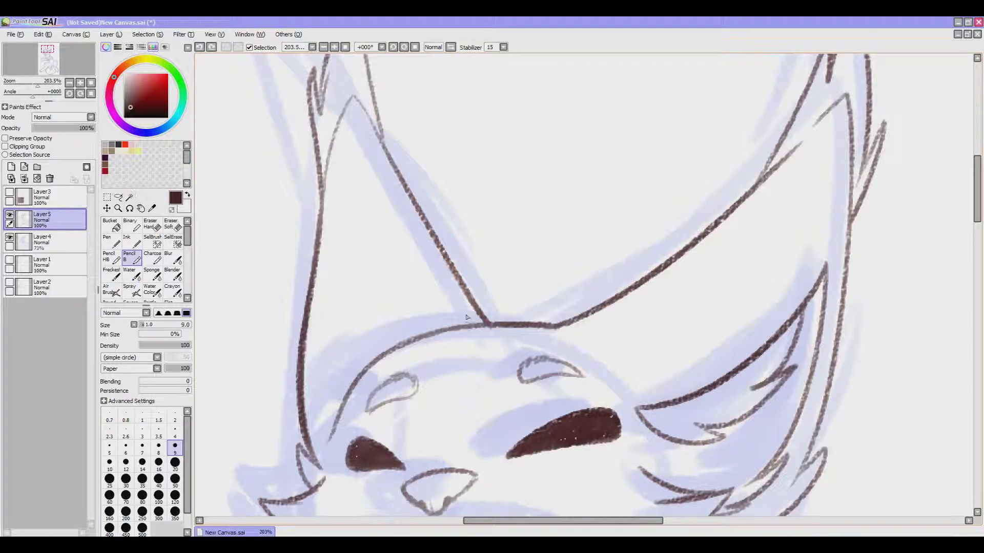
scroll(468, 318, down, 6)
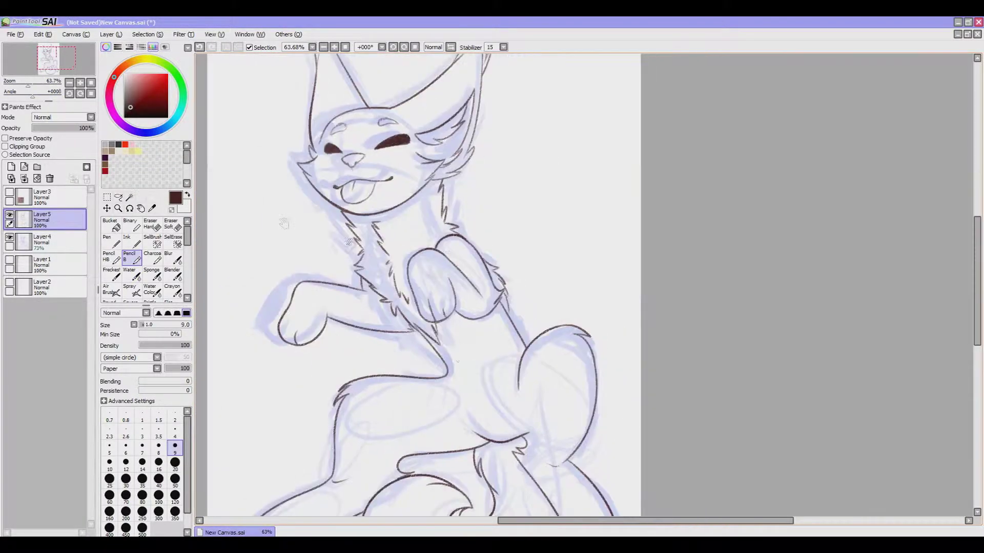
Erase the stray doubled line strokes around the raised foreleg's elbow with the hard eraser at size 20
scroll(478, 306, up, 5)
mouse_move(37, 85)
mouse_down()
mouse_move(24, 82)
mouse_move(46, 85)
mouse_up()
key(e)
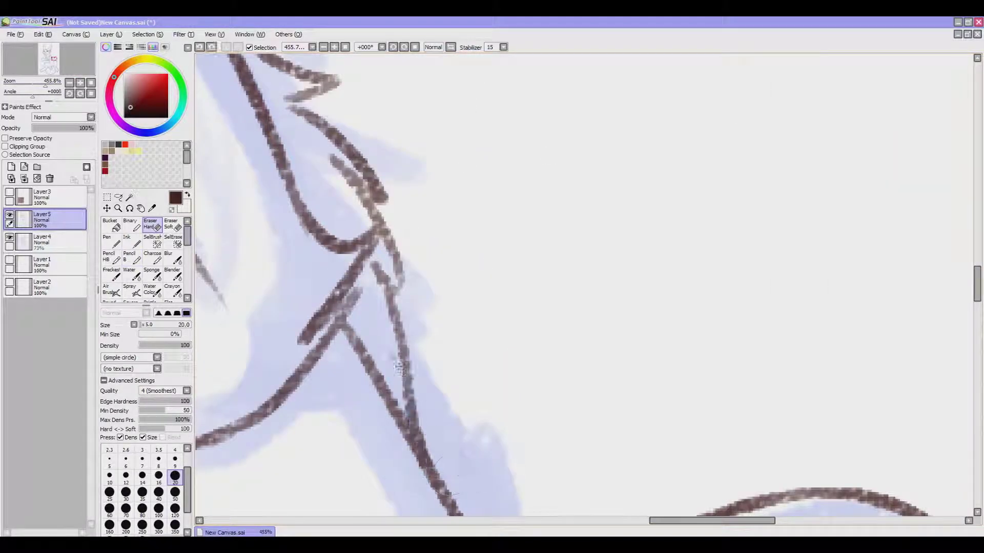
drag(359, 256, 390, 364)
drag(433, 268, 358, 221)
Hide the sketch and select the empty area around the character's line art with the magic wand
drag(45, 85, 21, 85)
click(129, 197)
click(338, 205)
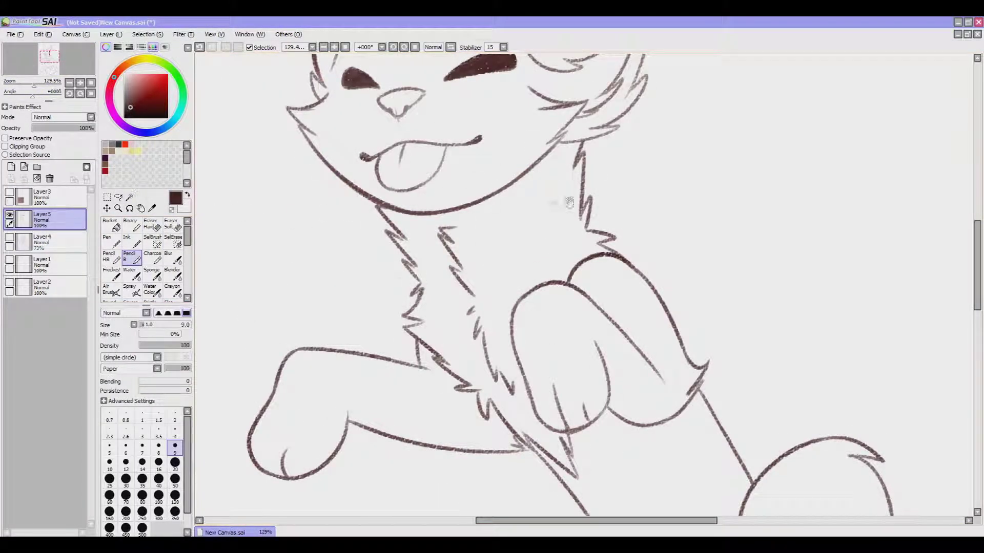
drag(569, 202, 554, 266)
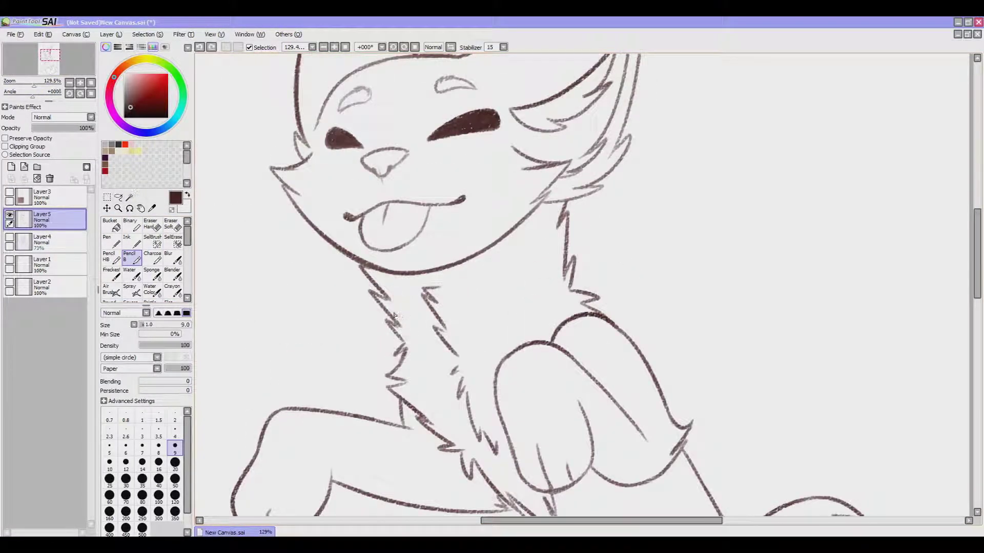
key(w)
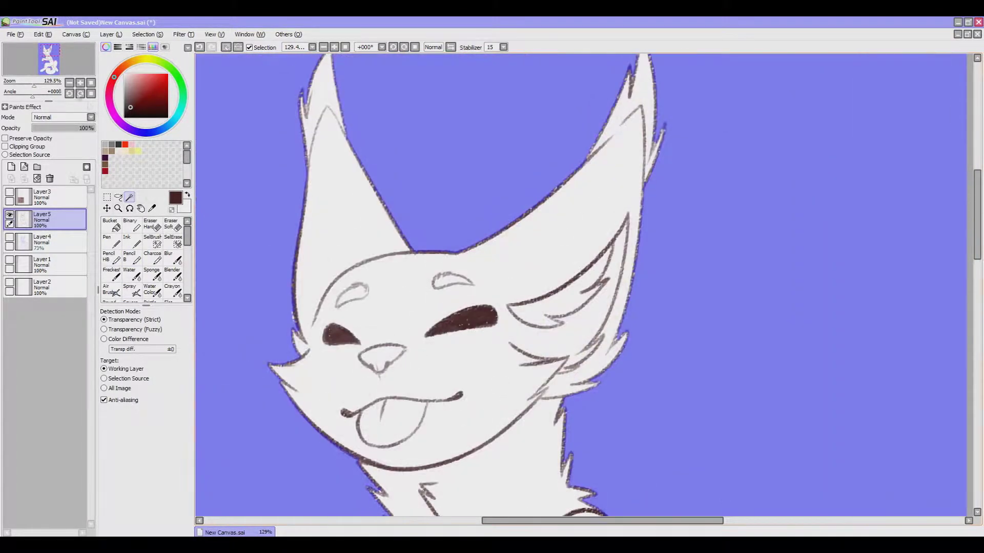
scroll(385, 183, down, 5)
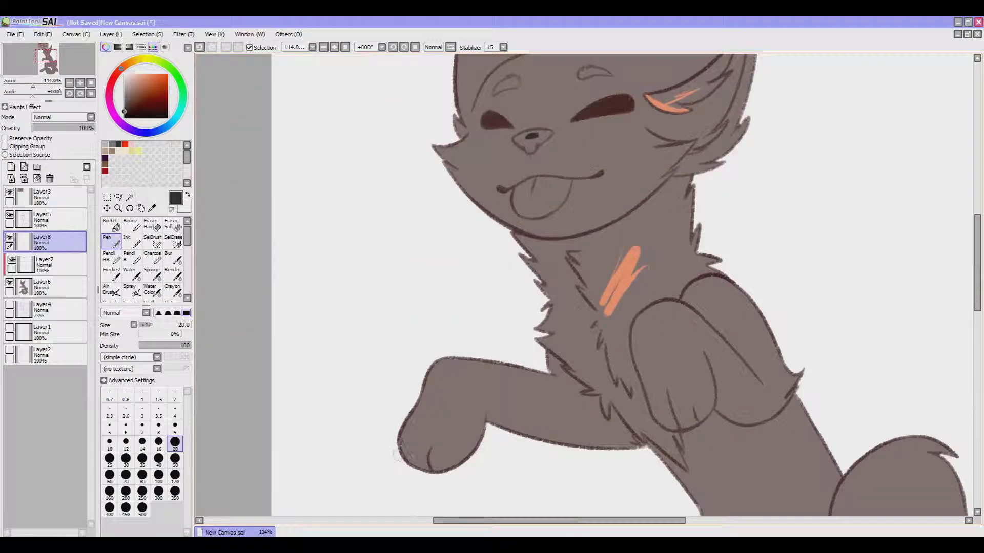
Clip Layer8 to the fill below and paint a dark grey pad along the underside of the outstretched front paw
click(5, 146)
drag(403, 452, 423, 457)
drag(485, 413, 423, 467)
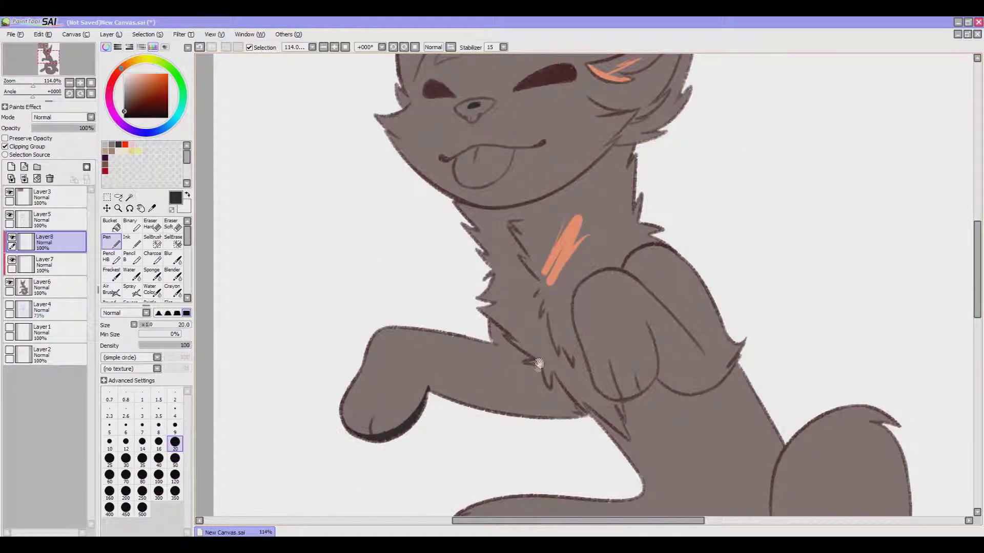
Paint dark grey pads along the soles of both hind feet with the size 20 pen
drag(538, 364, 326, 385)
drag(382, 408, 433, 418)
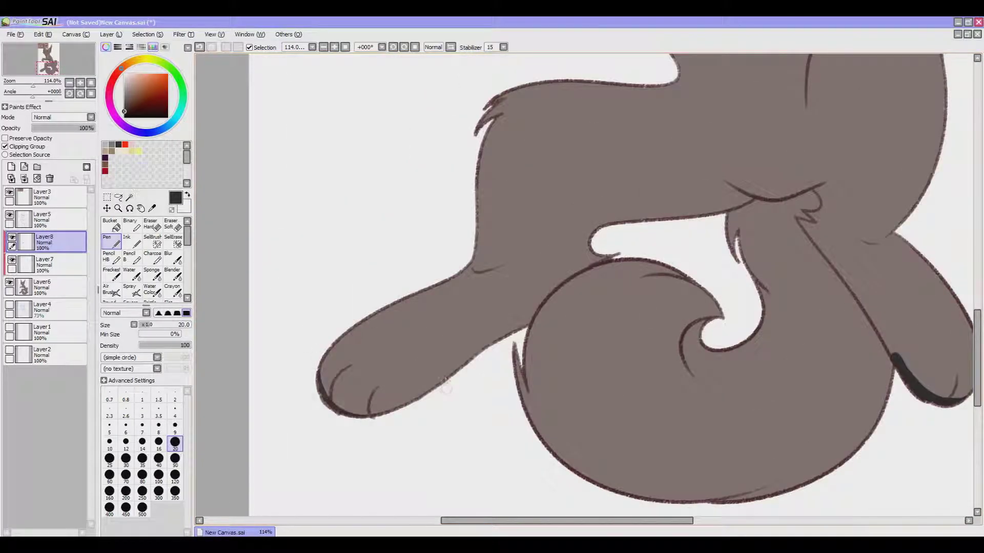
drag(323, 395, 405, 410)
key(ctrl+z)
key(ctrl+z)
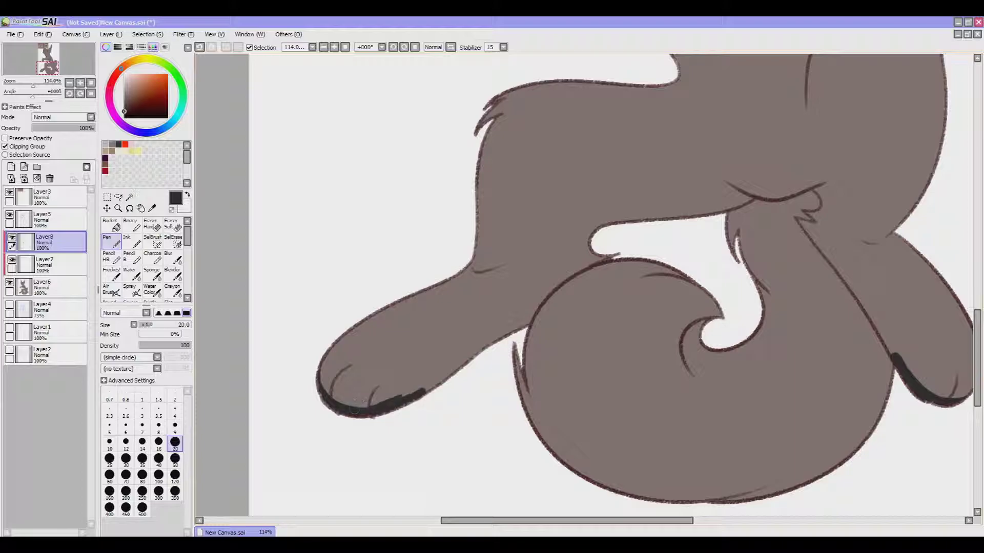
scroll(316, 143, down, 4)
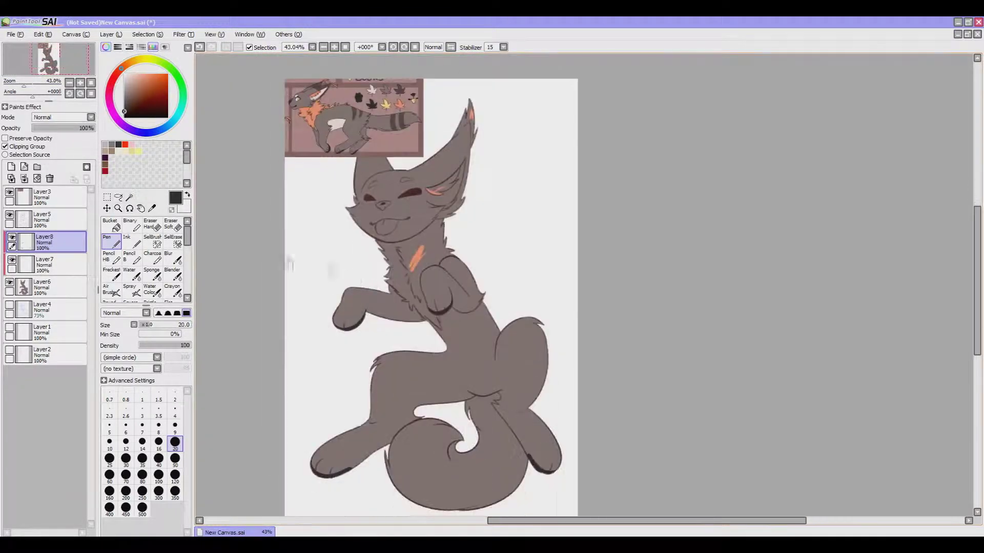
Sample the pale pinkish white from the reference and add a new clipped layer directly above the Layer6 base fill
click(44, 195)
alt+click(289, 161)
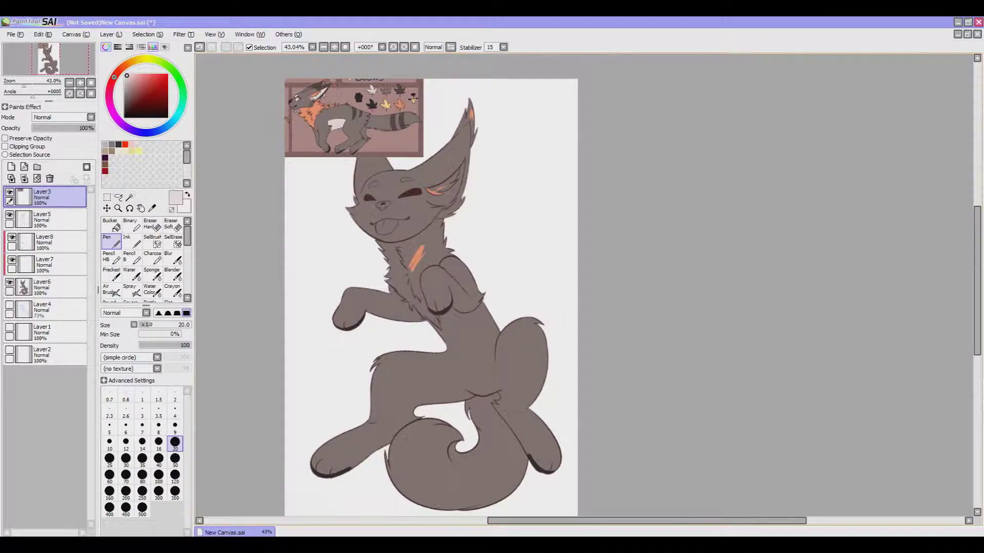
click(44, 287)
click(11, 166)
click(5, 146)
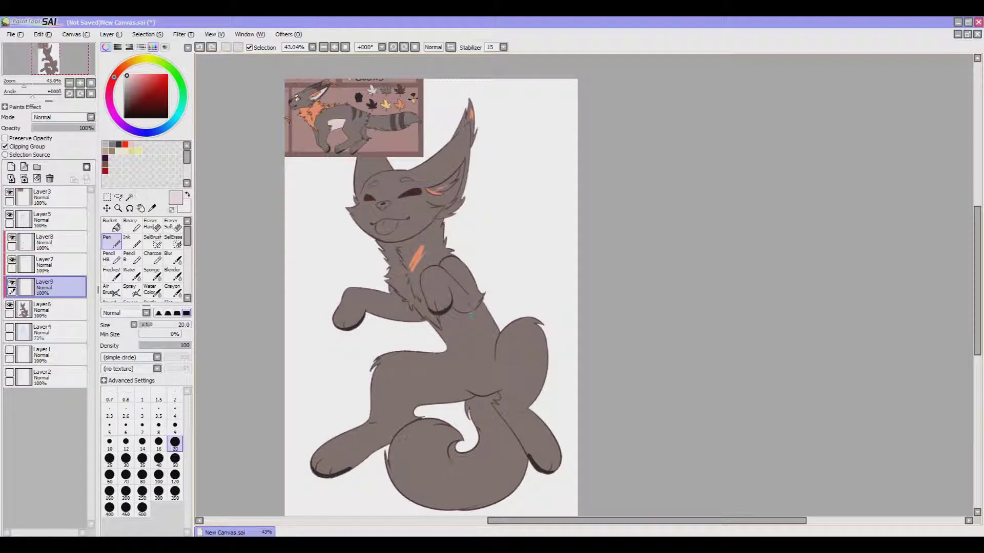
Outline the belly patch in pale pinkish white, scribble inside it, and mark the ear tuft and brow spots
drag(462, 357, 466, 379)
drag(444, 190, 439, 266)
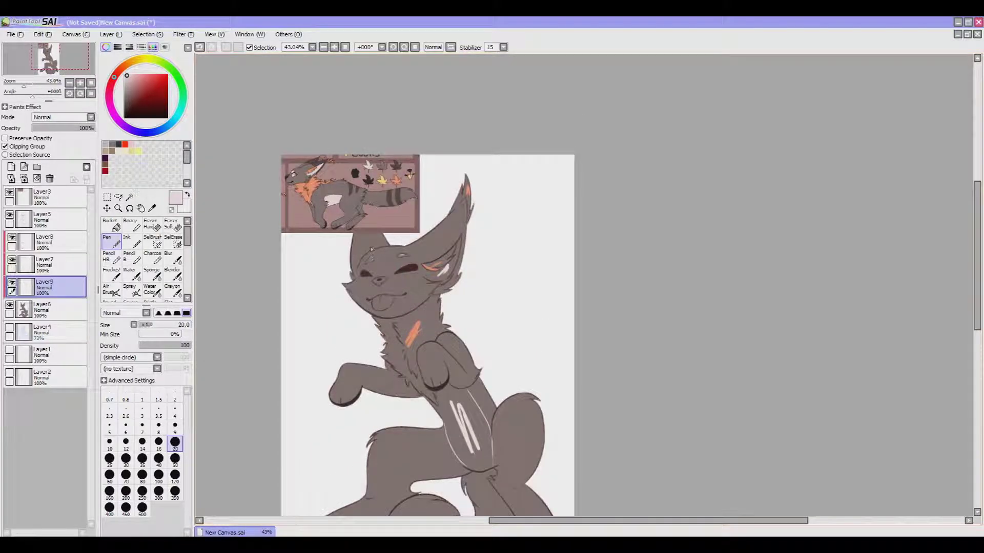
scroll(372, 249, down, 3)
Add a clipped layer above Layer8, sample the yellow from the reference, and mark the tongue with it
click(44, 240)
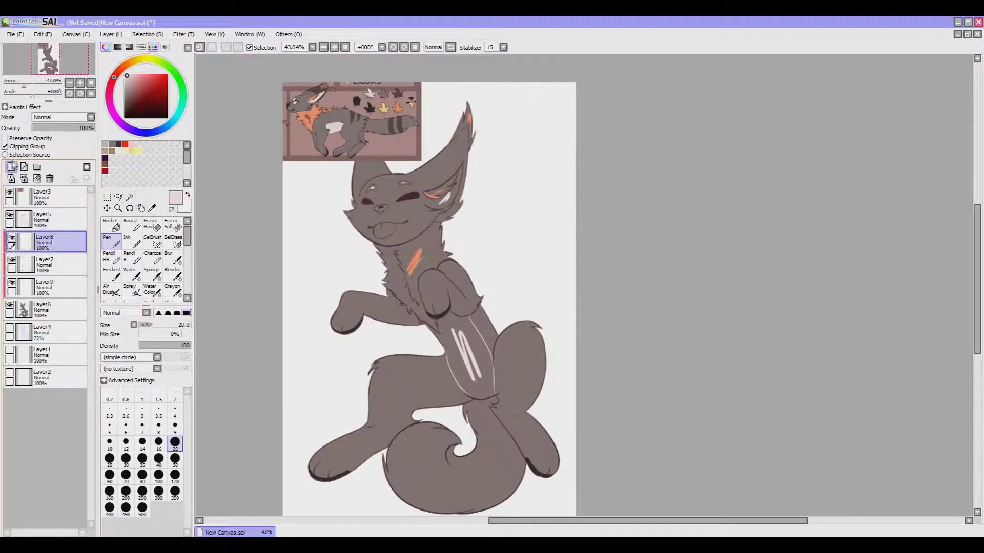
click(11, 167)
alt+click(384, 108)
click(5, 146)
drag(381, 229, 388, 232)
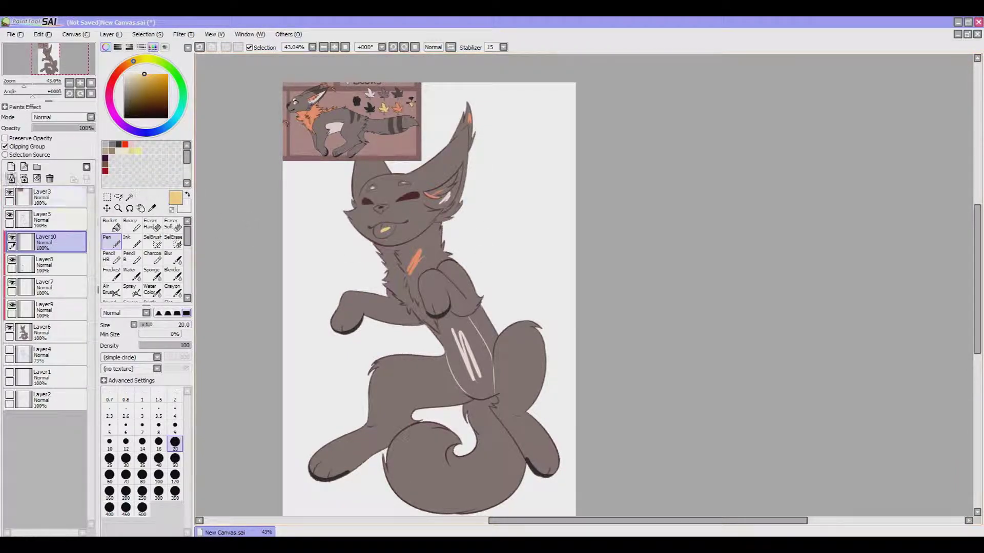
Add a clipped layer just above the base fill and sample the dark brown swatch from the reference
click(55, 312)
click(11, 166)
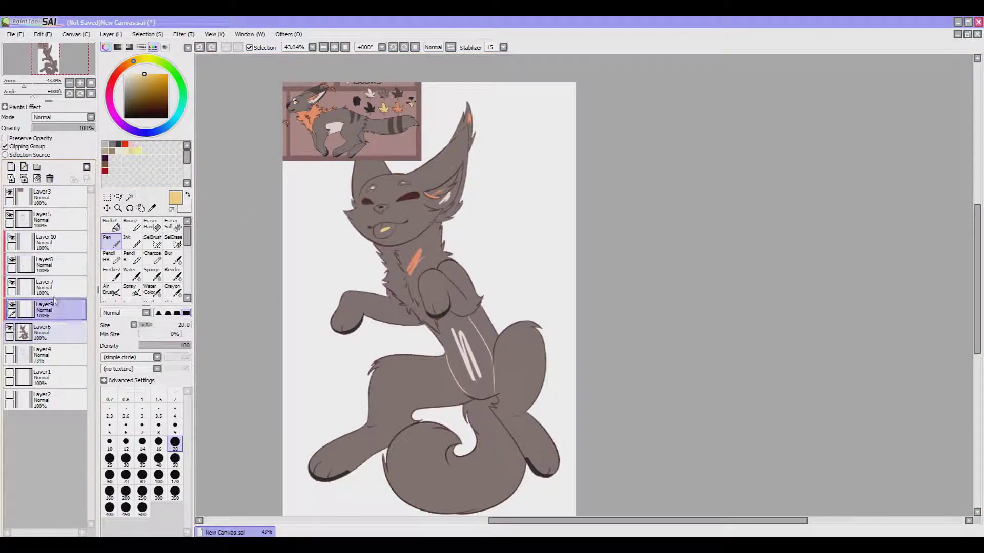
click(44, 198)
alt+click(410, 359)
alt+click(391, 121)
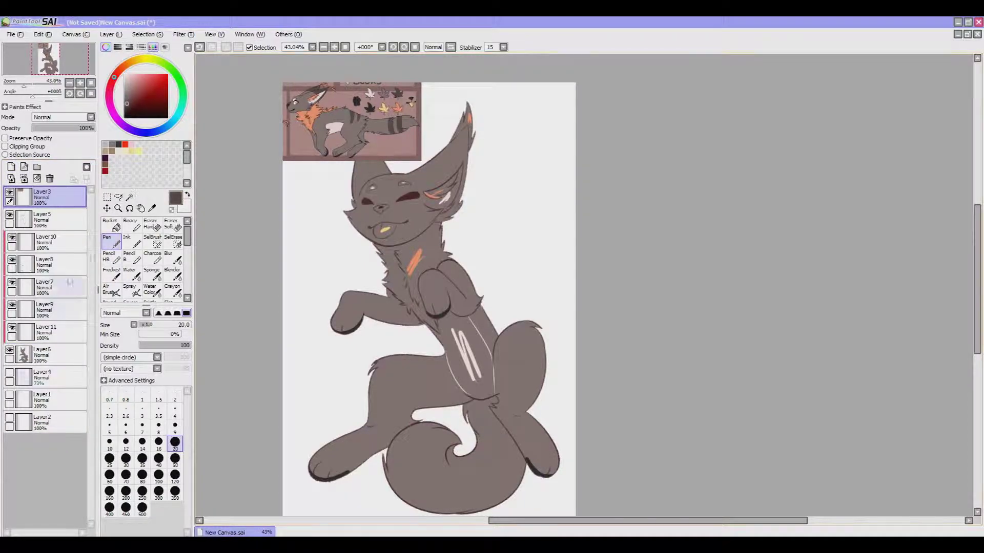
Sketch the dark brown ear bands, flank spots and tail stripes on Layer11, and hide the reference image
click(56, 332)
mouse_move(490, 314)
mouse_down()
mouse_move(480, 303)
mouse_move(508, 367)
mouse_up()
drag(438, 238, 471, 207)
drag(513, 326, 490, 216)
drag(432, 419, 435, 474)
drag(453, 416, 457, 467)
mouse_move(410, 418)
mouse_down()
mouse_move(417, 464)
mouse_move(399, 464)
mouse_up()
mouse_move(372, 425)
mouse_down()
mouse_move(382, 461)
mouse_move(410, 466)
mouse_up()
drag(461, 307, 491, 368)
click(9, 194)
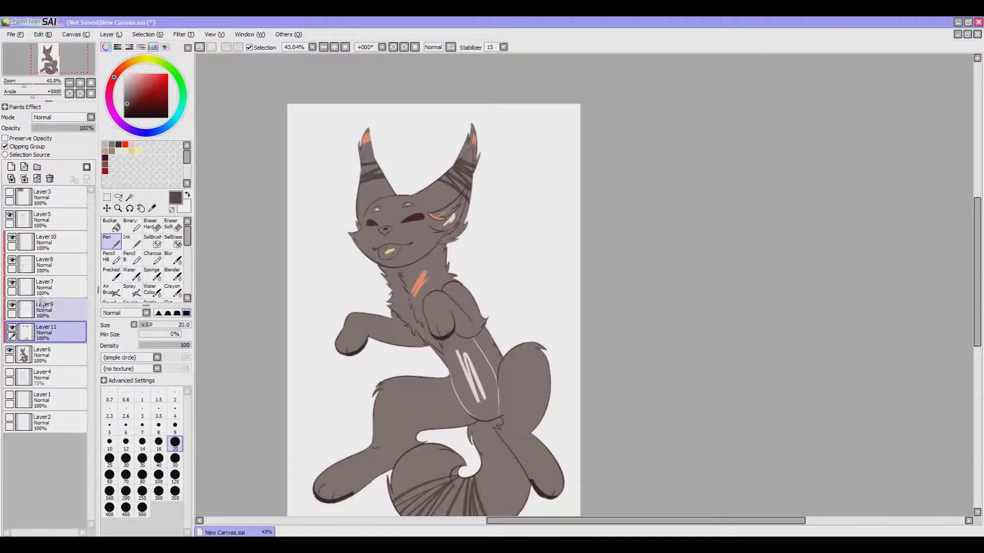
Fill the dark bands on both ears solid with the pen at size 100
click(158, 475)
scroll(462, 321, up, 4)
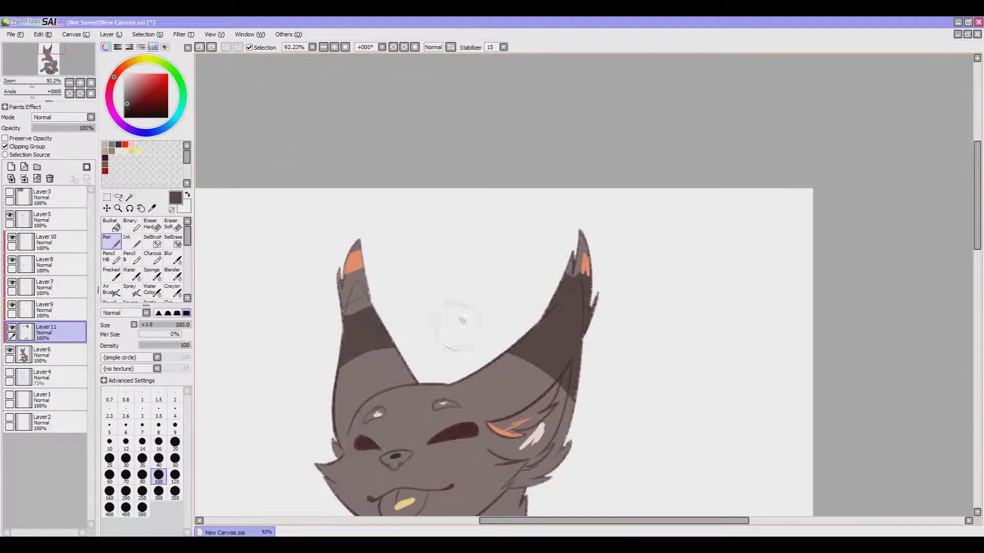
scroll(384, 241, down, 8)
scroll(521, 234, up, 4)
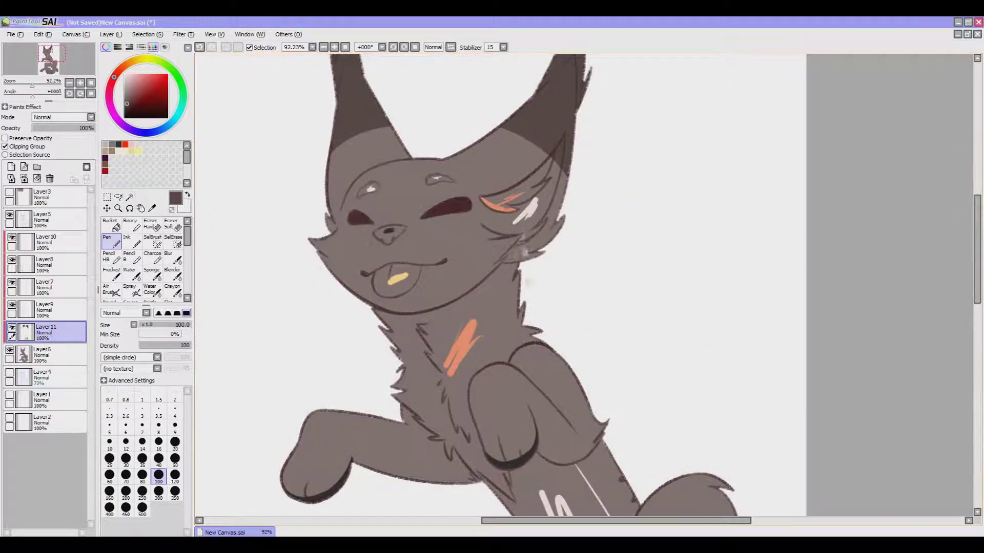
Reduce the pen size to 50 and fill in the dark spots along the back above the thigh
scroll(522, 234, down, 3)
scroll(487, 308, right, 3)
key(bracketleft)
key(bracketleft)
key(bracketleft)
key(bracketleft)
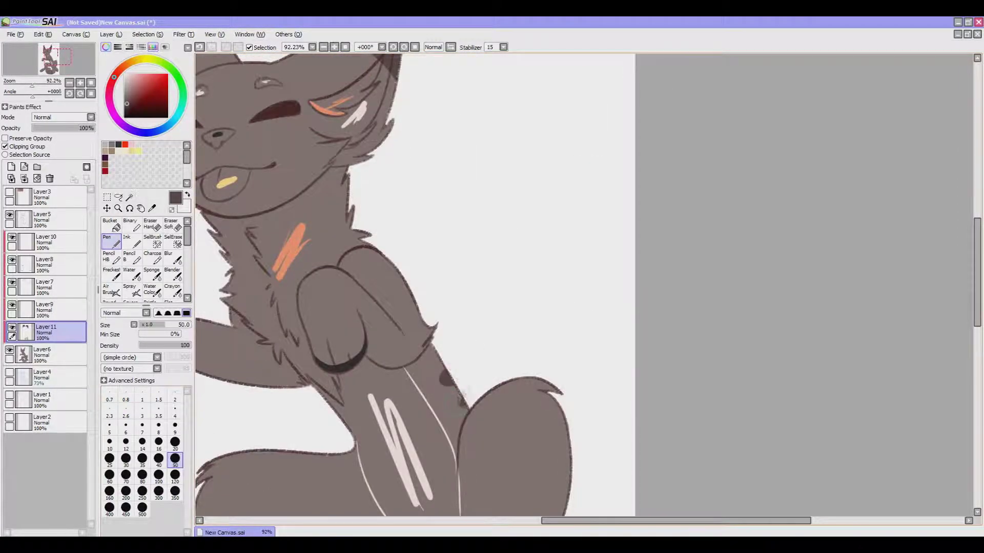
Fill the two broad dark stripes across the curled tail and undo the stray strokes
scroll(463, 398, down, 6)
scroll(463, 398, left, 2)
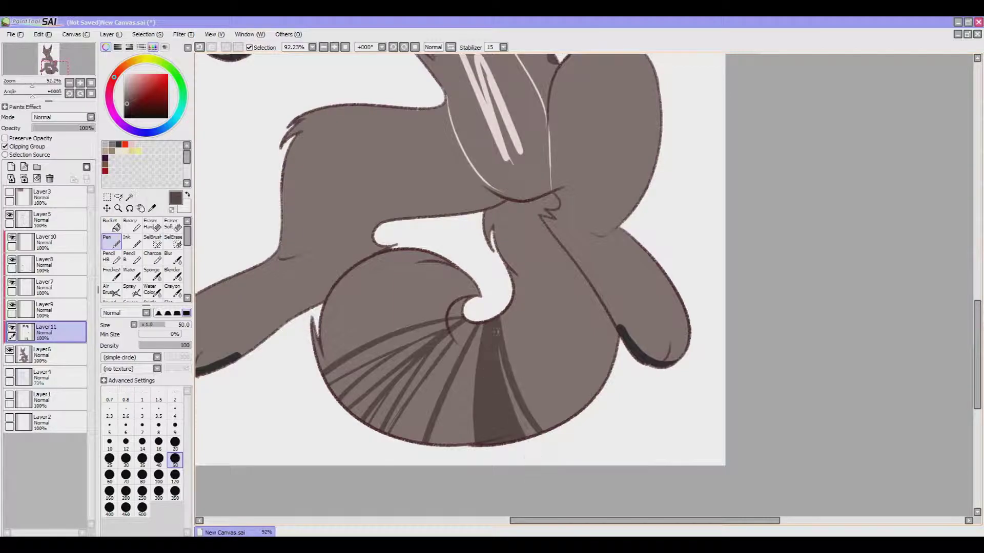
mouse_move(479, 313)
mouse_down()
mouse_move(405, 438)
mouse_move(461, 328)
mouse_move(359, 405)
mouse_move(351, 389)
mouse_up()
key(ctrl+z)
key(ctrl+z)
key(ctrl+z)
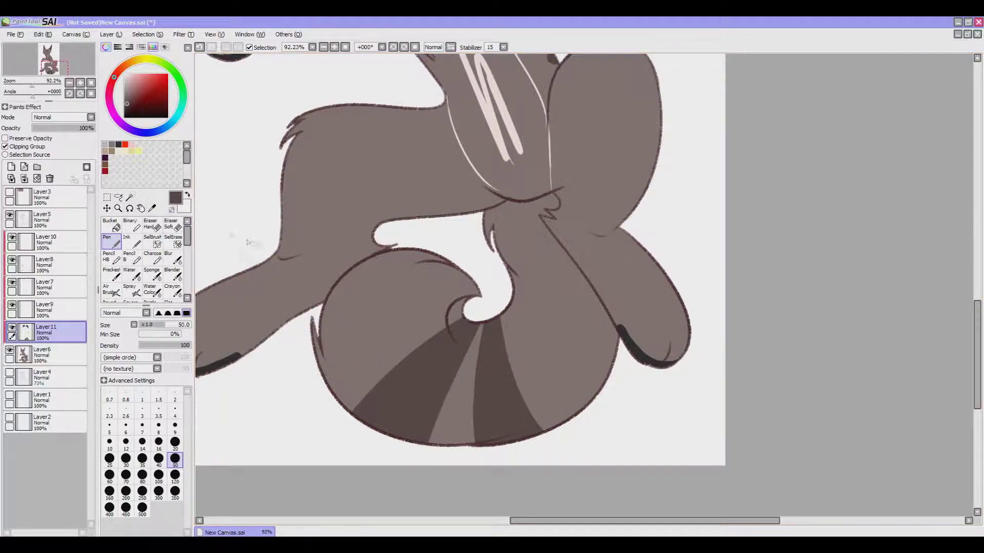
Set the pen size to 20, activate Layer9 and sample the pale belly colour
click(175, 441)
scroll(484, 311, down, 3)
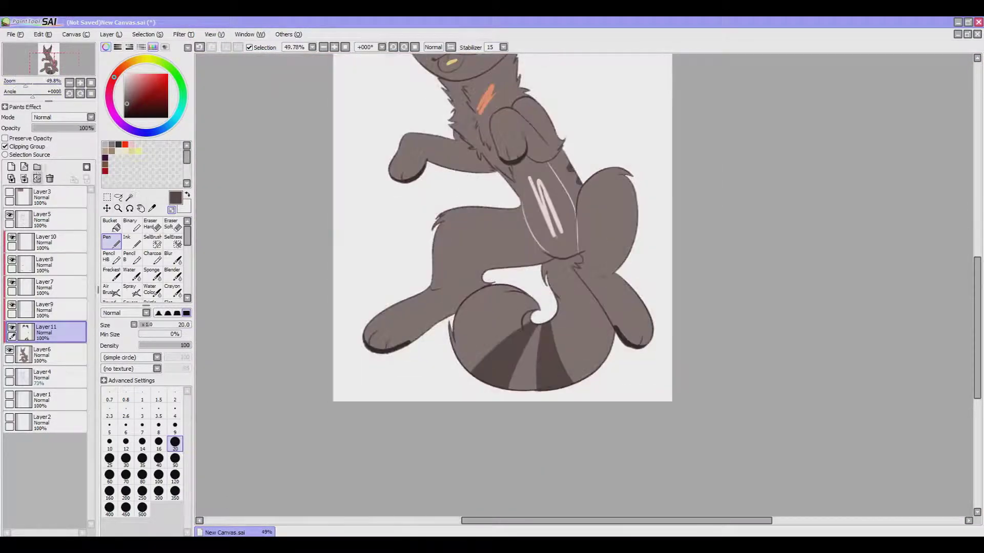
drag(484, 311, 295, 33)
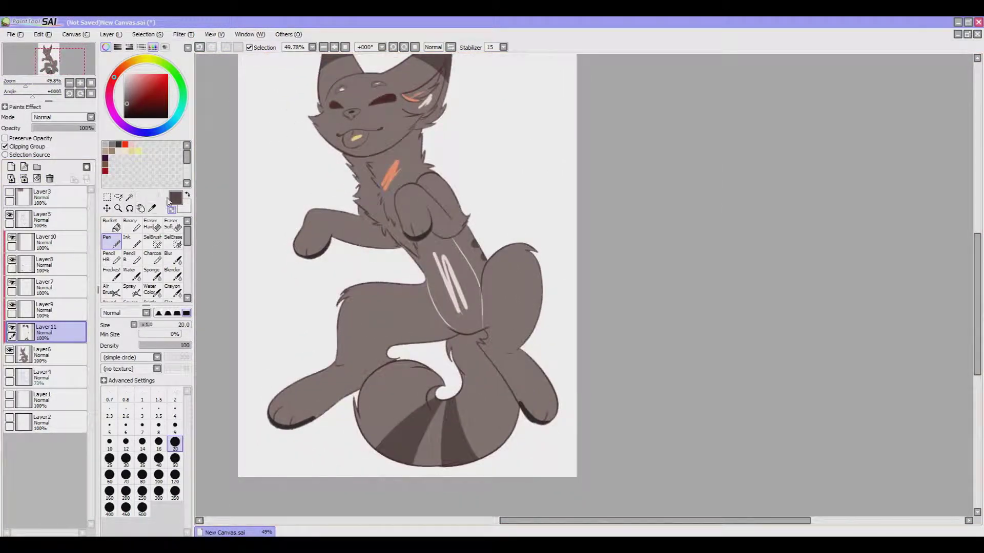
click(45, 310)
drag(351, 235, 395, 305)
alt+click(482, 311)
scroll(483, 312, up, 4)
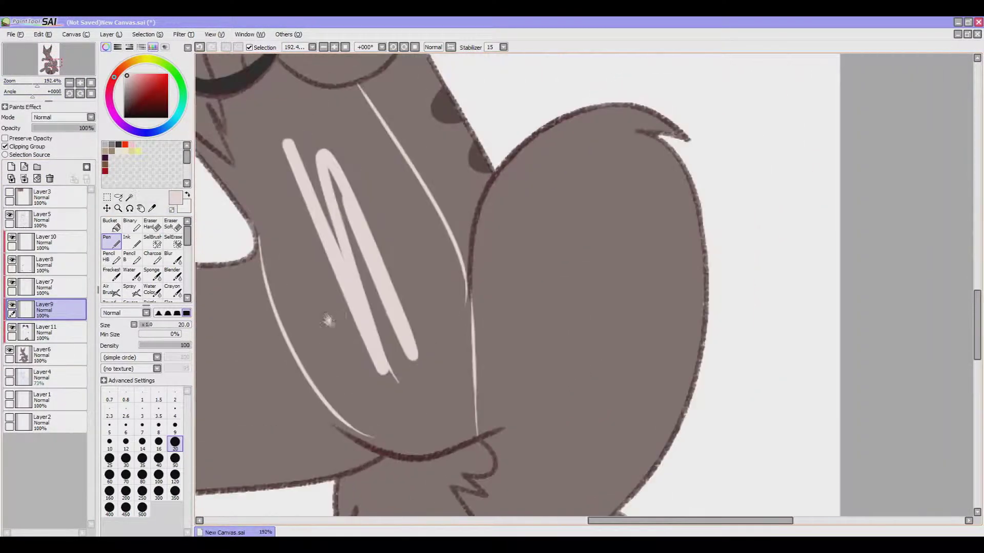
Trim the overshooting line end beneath the belly on Layer5 and add a short upward stroke there with Pencil B
key(e)
click(45, 219)
click(111, 257)
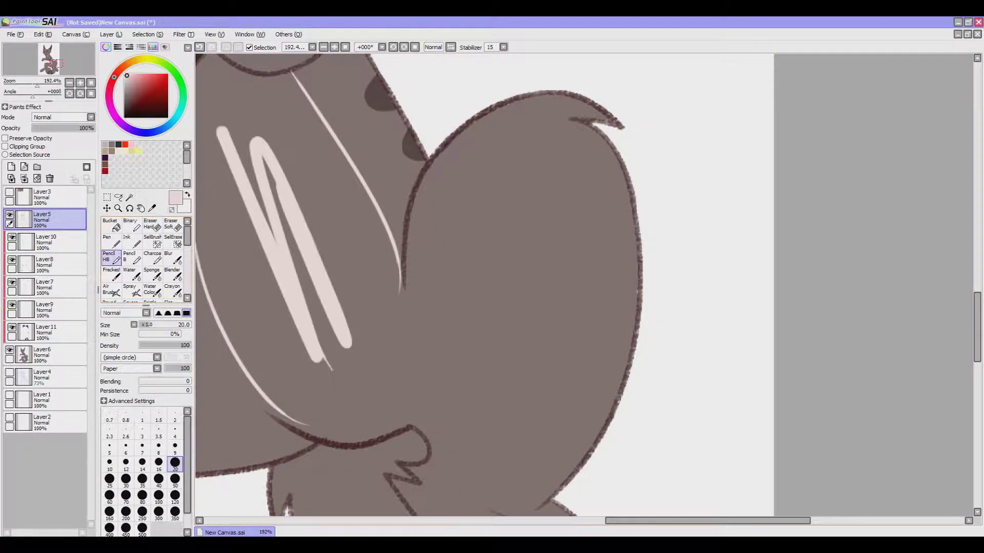
click(131, 257)
drag(408, 397, 485, 375)
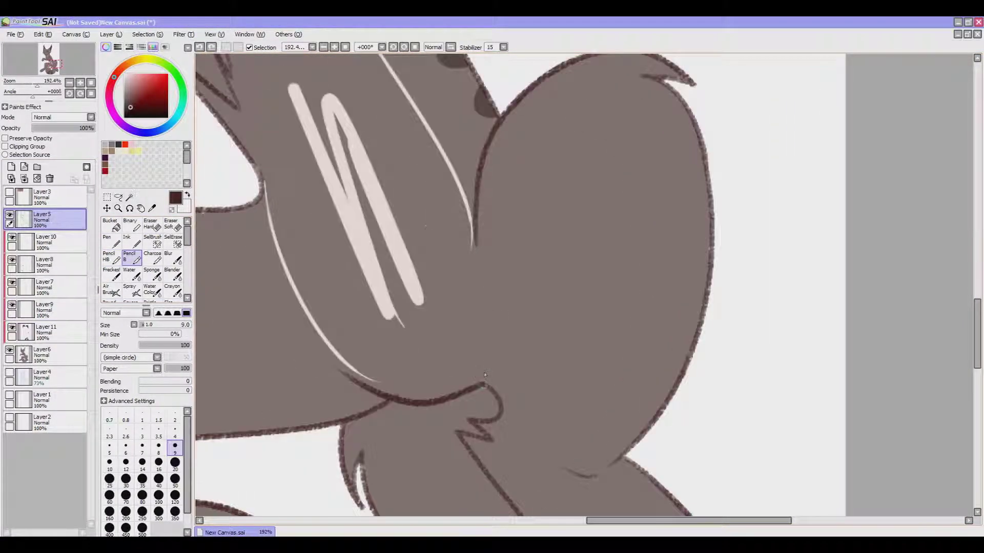
drag(451, 230, 443, 263)
Thicken the belly patch's edge beside the raised thigh on Layer9 with the pen, down to the line beneath the belly
click(45, 310)
click(111, 241)
drag(440, 205, 462, 302)
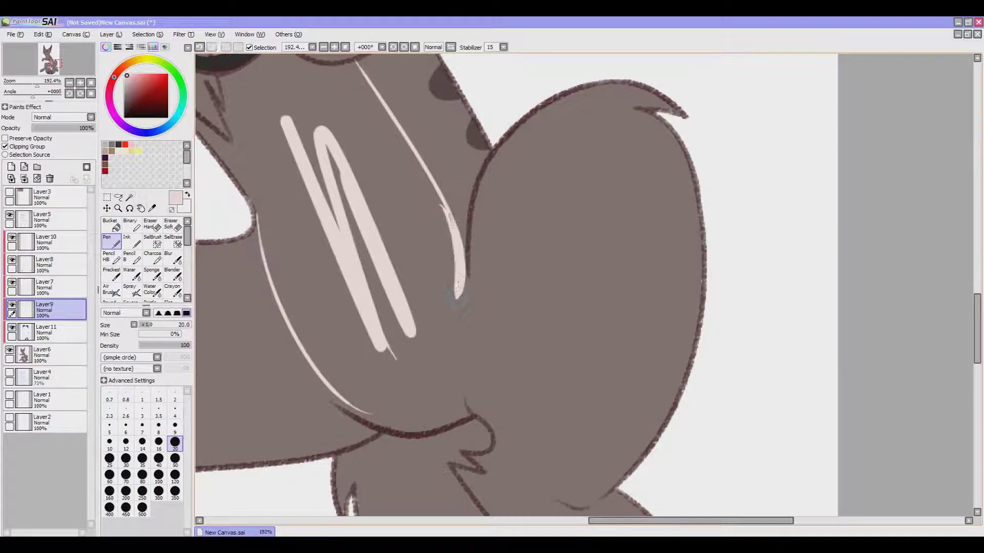
drag(464, 251, 451, 371)
drag(460, 307, 458, 415)
key(ctrl+z)
mouse_move(461, 267)
mouse_down()
mouse_move(458, 415)
mouse_move(455, 359)
mouse_up()
key(ctrl+z)
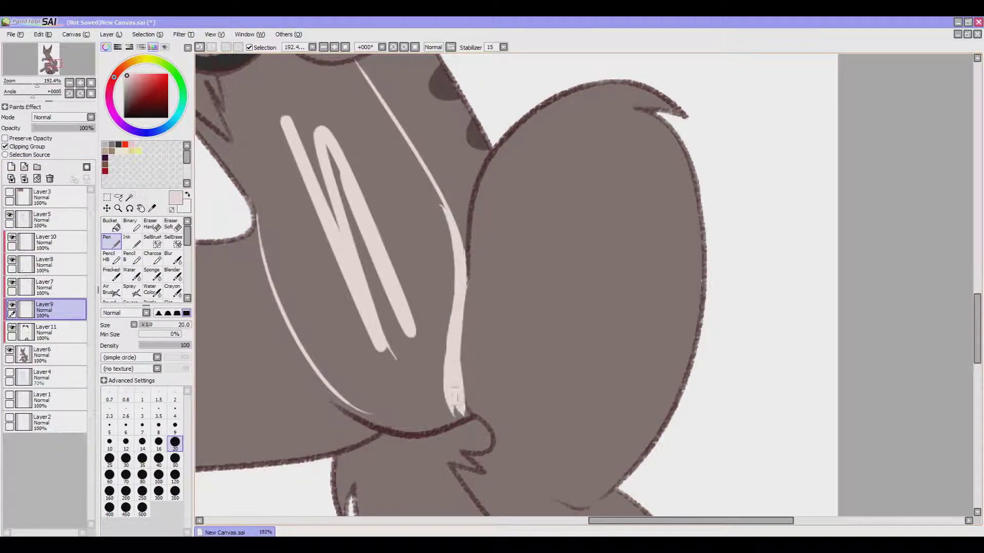
Thicken the belly patch's lower and front edge up to the waist, redoing the uneven strokes
drag(379, 415, 254, 211)
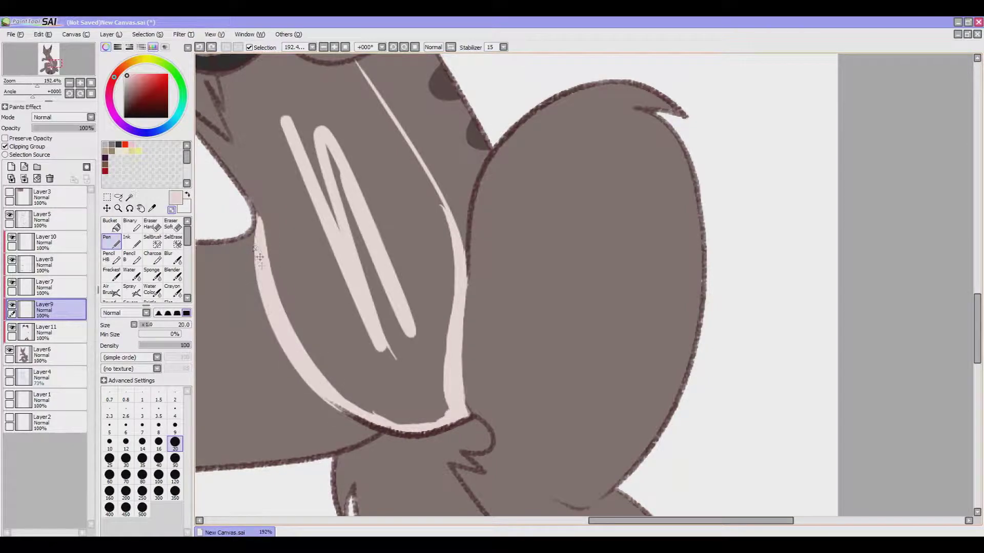
key(ctrl+z)
drag(301, 369, 256, 271)
key(ctrl+z)
drag(322, 394, 263, 276)
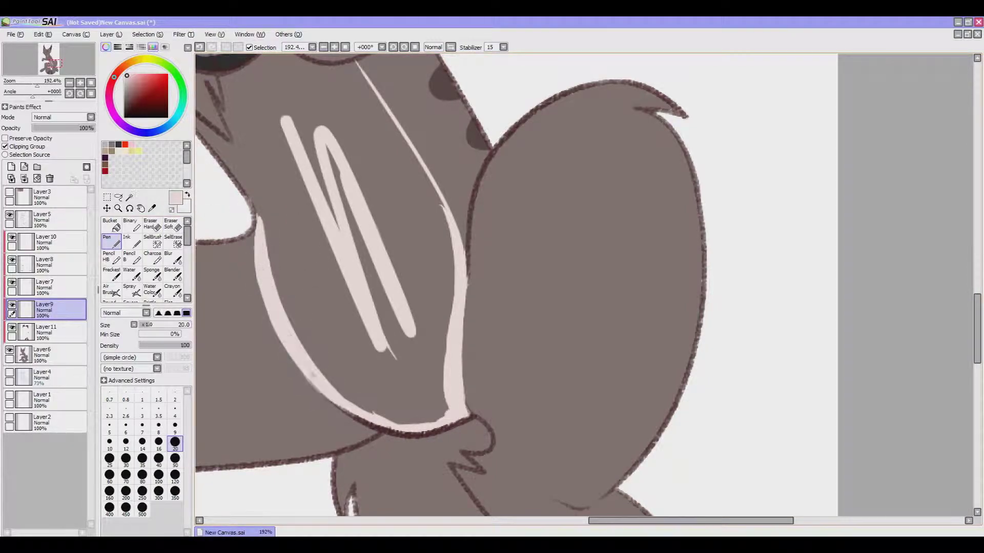
Fill the inside of the belly patch with solid pale pinkish white, using the Bucket for the enclosed areas
drag(328, 231, 435, 403)
mouse_move(369, 395)
mouse_down()
mouse_move(256, 248)
mouse_move(366, 233)
mouse_move(418, 241)
mouse_move(385, 158)
mouse_up()
key(b)
click(374, 266)
drag(374, 267, 399, 119)
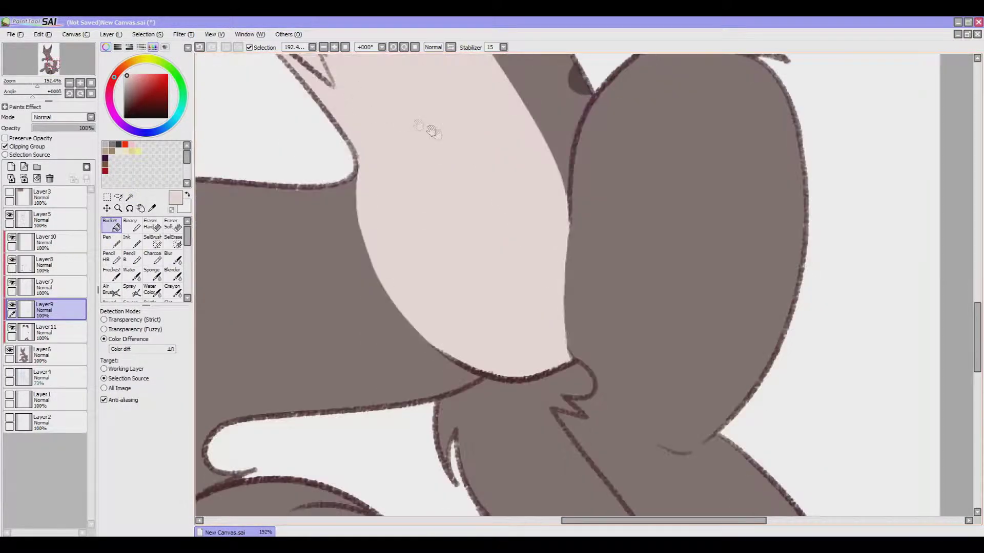
Extend and smooth the belly patch's edge along the raised thigh with the size 20 pen
drag(521, 177, 317, 233)
key(n)
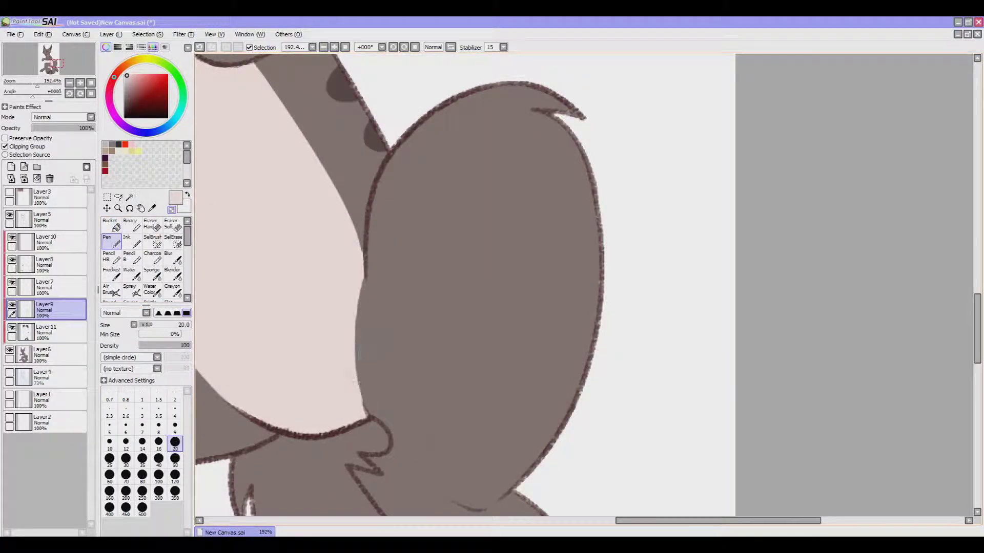
drag(372, 261, 389, 328)
scroll(390, 328, down, 3)
scroll(584, 168, up, 5)
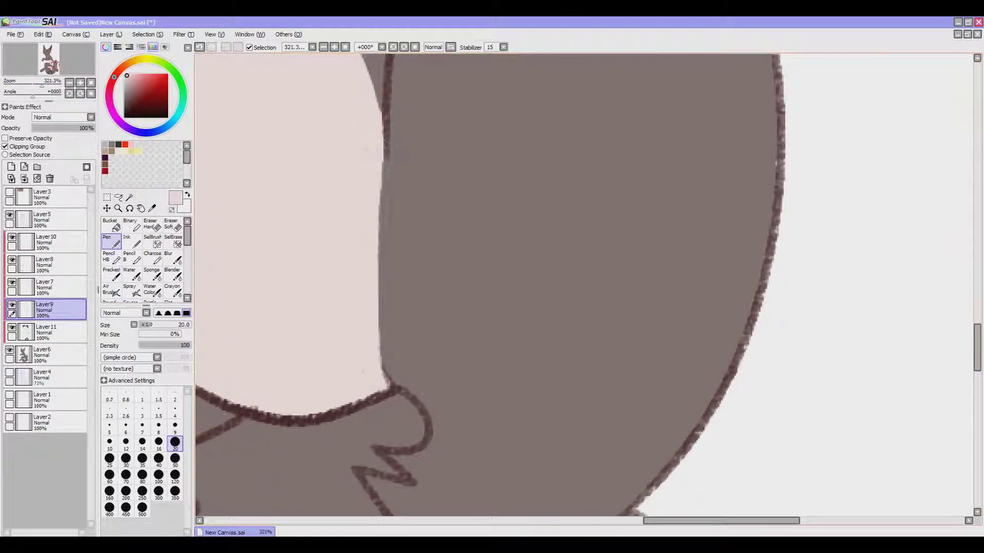
drag(584, 168, 779, 240)
scroll(344, 421, down, 5)
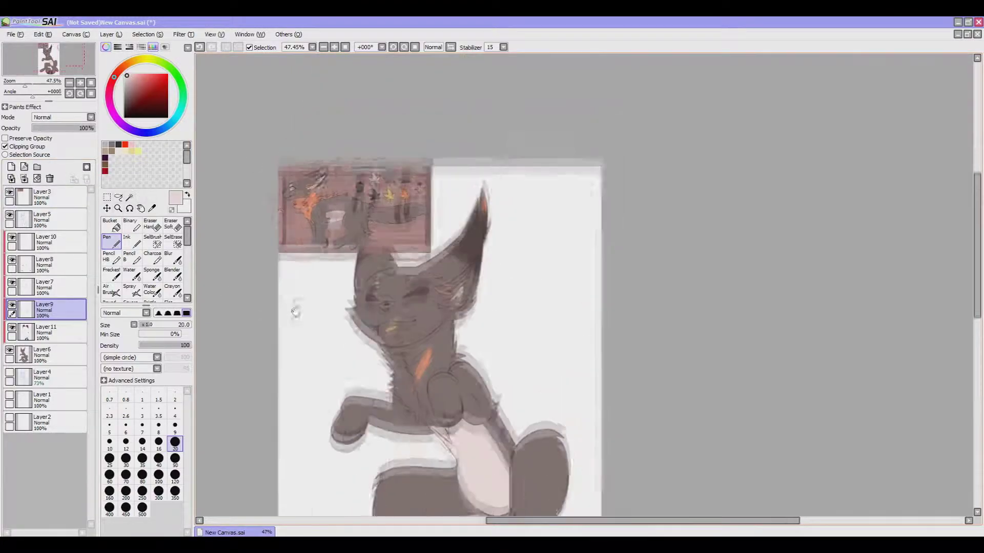
Paint pale pinkish white on Layer9 over the near ear's jagged inner tufts and the small tuft at its base
scroll(492, 287, up, 3)
scroll(425, 397, up, 3)
mouse_move(308, 256)
mouse_down()
mouse_move(328, 302)
mouse_move(420, 357)
mouse_up()
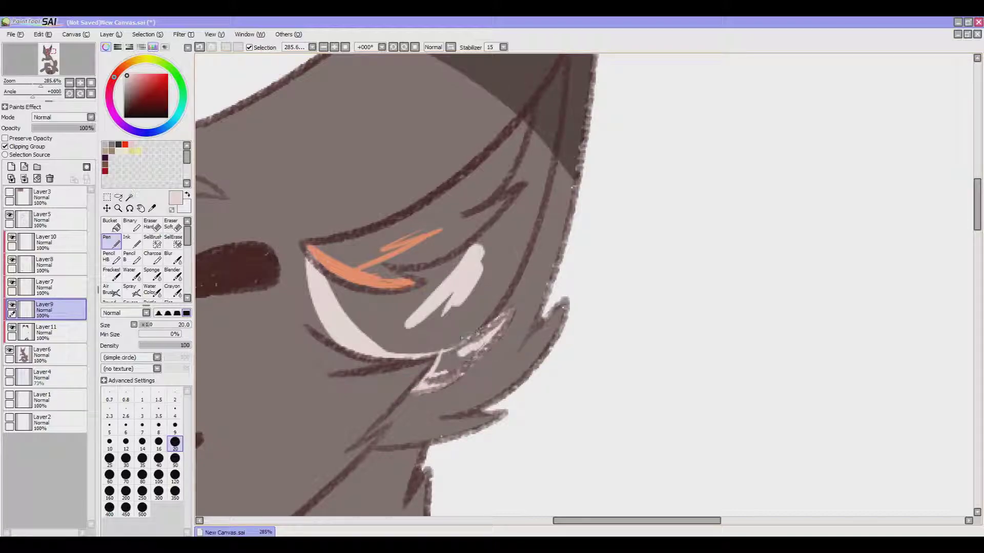
mouse_move(461, 230)
mouse_down()
mouse_move(462, 313)
mouse_move(369, 382)
mouse_up()
drag(545, 207, 467, 333)
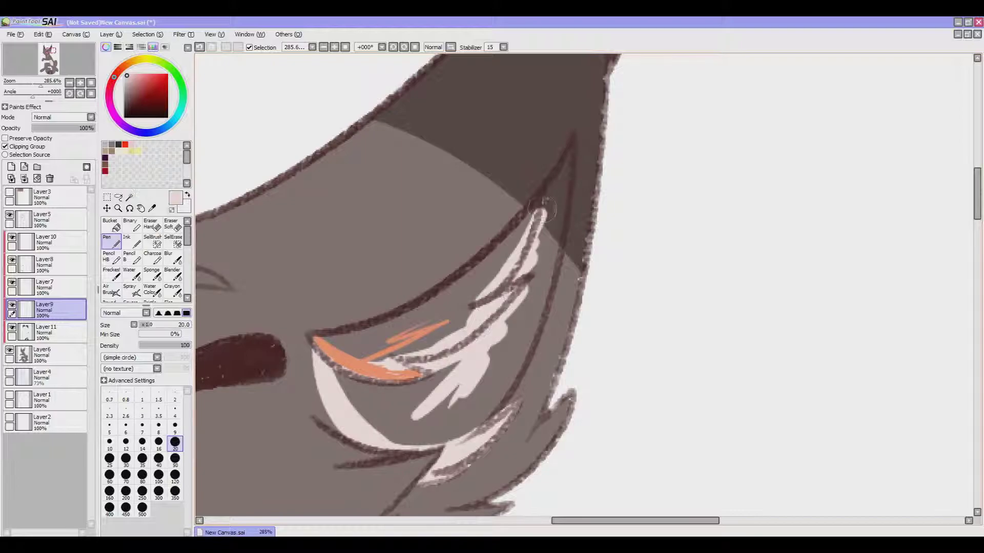
Extend the pale pinkish white up to the inner ear's pointed tip and down its outer edge, redoing uneven strokes
drag(556, 179, 525, 233)
drag(487, 205, 451, 328)
drag(520, 258, 474, 341)
key(ctrl+z)
drag(530, 243, 508, 368)
drag(522, 277, 490, 361)
mouse_move(520, 323)
mouse_down()
mouse_move(488, 380)
mouse_move(496, 387)
mouse_up()
drag(549, 378, 569, 235)
drag(540, 195, 476, 369)
drag(523, 279, 465, 386)
key(ctrl+z)
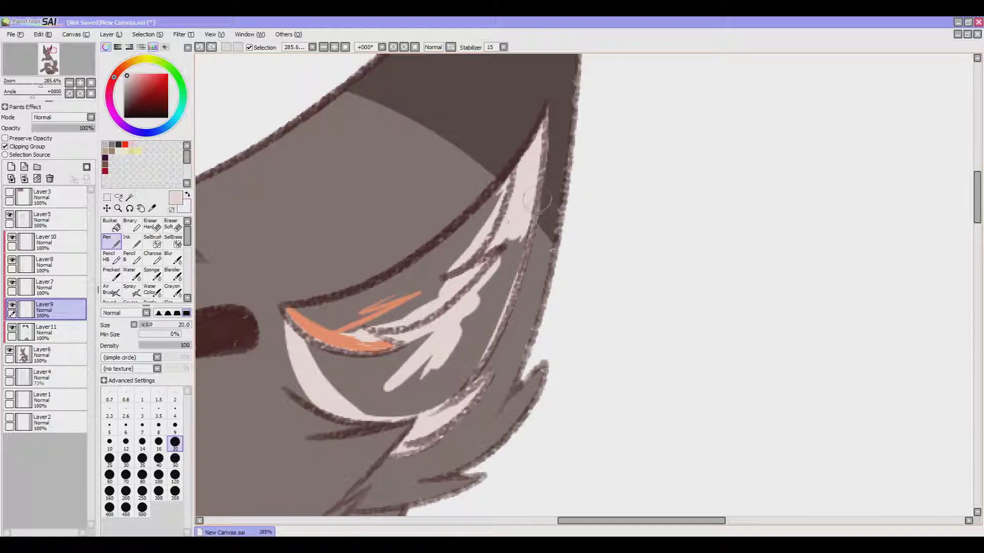
Fill the remaining gaps in the lower inner ear with solid pale pinkish white
mouse_move(479, 358)
mouse_down()
mouse_move(392, 381)
mouse_move(308, 349)
mouse_up()
drag(420, 389, 359, 417)
drag(461, 308, 432, 327)
drag(492, 259, 436, 384)
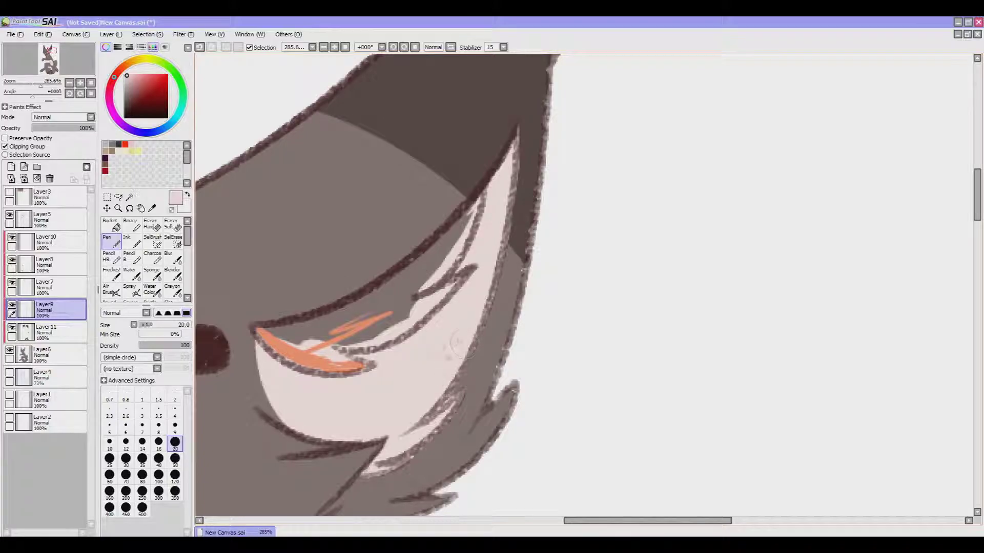
scroll(584, 287, down, 5)
Cover the outline of the brow spot nearer the large ear and fill it with pale pinkish white
scroll(444, 362, up, 4)
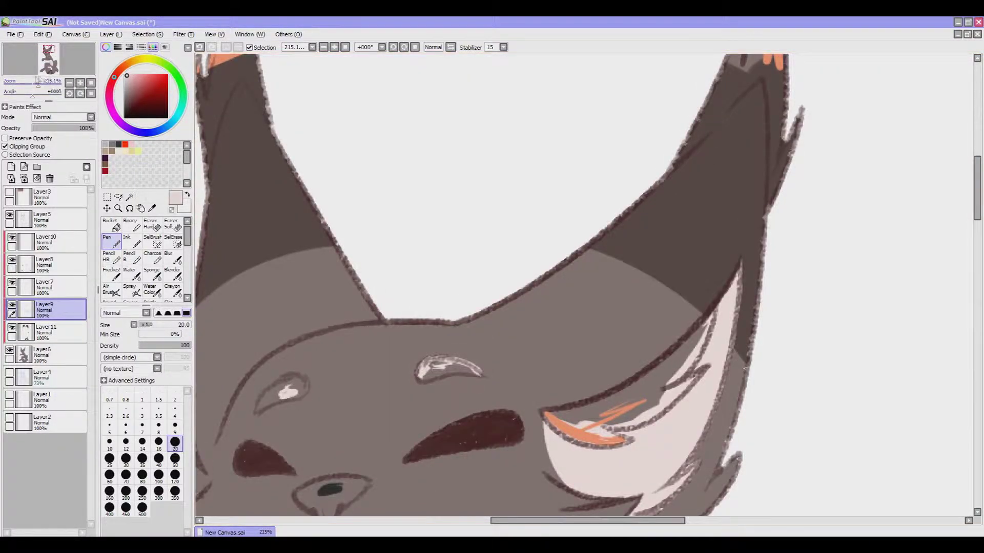
scroll(354, 308, up, 3)
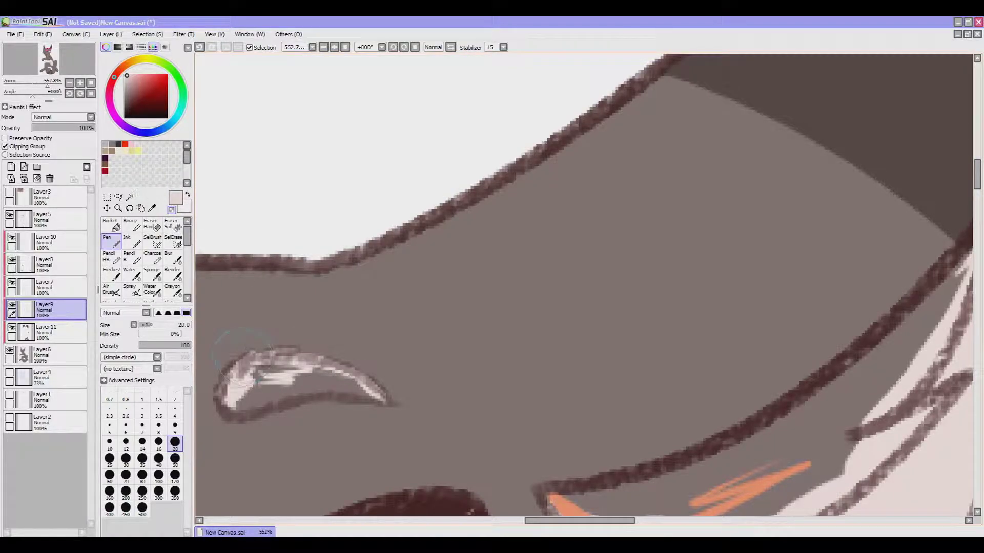
mouse_move(230, 373)
mouse_down()
mouse_move(290, 403)
mouse_move(368, 385)
mouse_up()
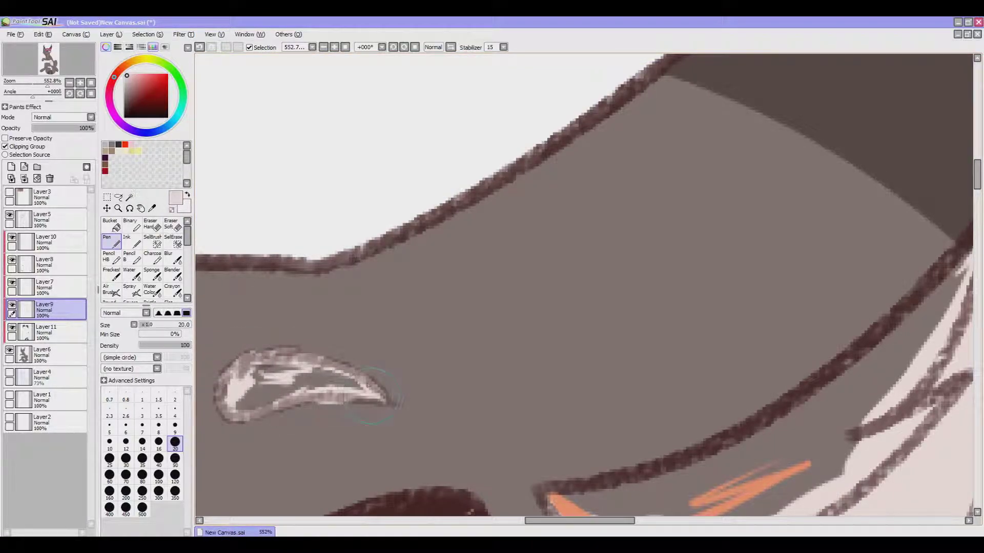
drag(513, 307, 625, 253)
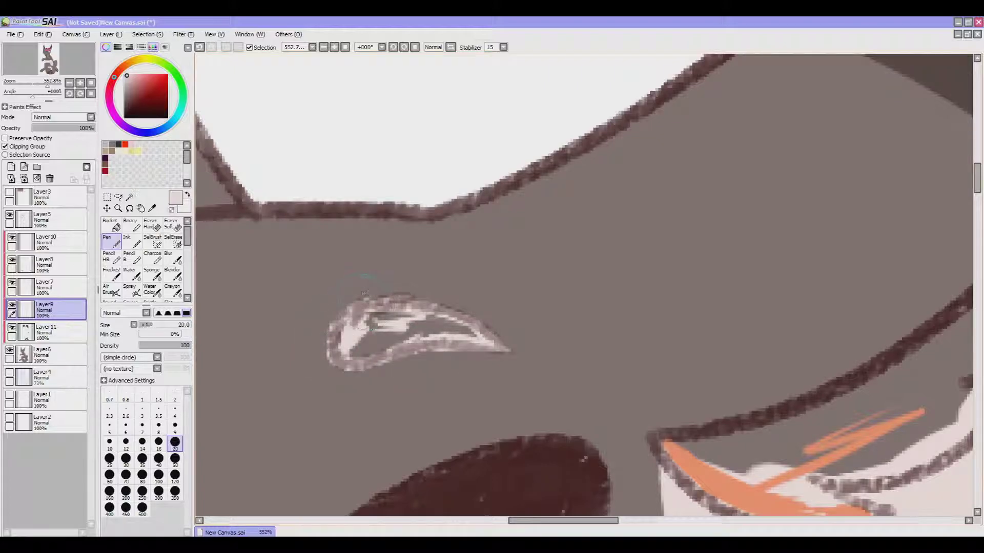
mouse_move(476, 336)
mouse_down()
mouse_move(353, 353)
mouse_move(433, 317)
mouse_move(456, 323)
mouse_up()
mouse_move(451, 320)
mouse_down()
mouse_move(728, 239)
mouse_move(884, 246)
mouse_up()
Outline and fill the other brow spot with the same pale pinkish white
mouse_move(415, 338)
mouse_down()
mouse_move(359, 328)
mouse_move(441, 280)
mouse_up()
mouse_move(400, 354)
mouse_down()
mouse_move(489, 312)
mouse_move(486, 272)
mouse_up()
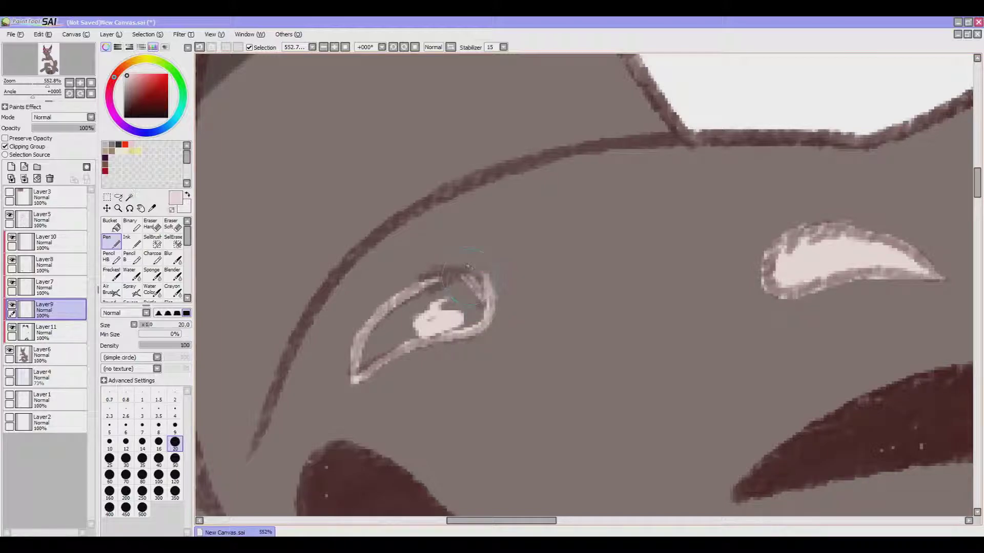
mouse_move(445, 300)
mouse_down()
mouse_move(420, 328)
mouse_move(487, 302)
mouse_move(419, 306)
mouse_move(355, 341)
mouse_up()
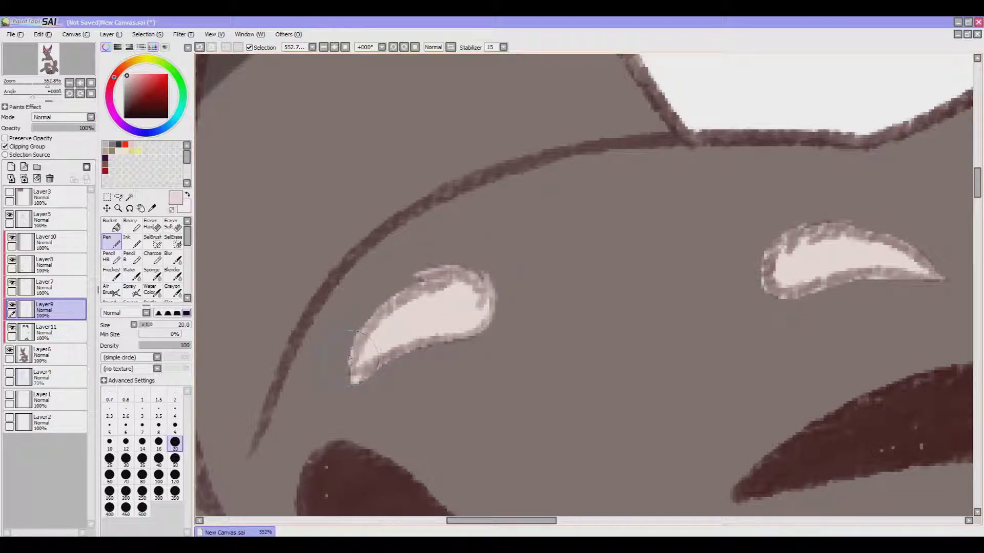
scroll(361, 366, down, 3)
scroll(368, 302, up, 2)
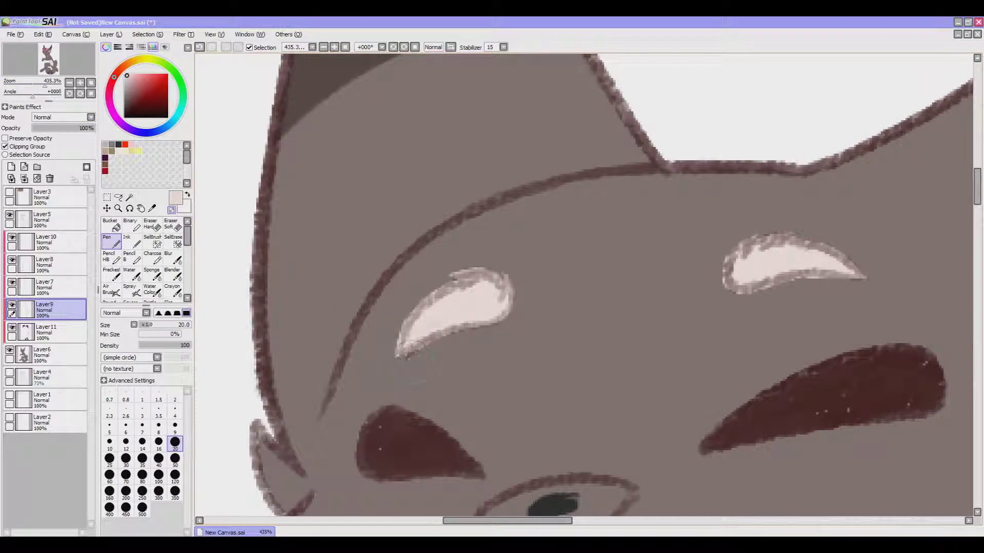
Sample the orange marking colour for Layer7 and paint the pointed chest tuft below the raised paw
scroll(505, 345, down, 10)
drag(505, 345, 318, 264)
click(45, 286)
alt+click(474, 279)
scroll(474, 287, up, 5)
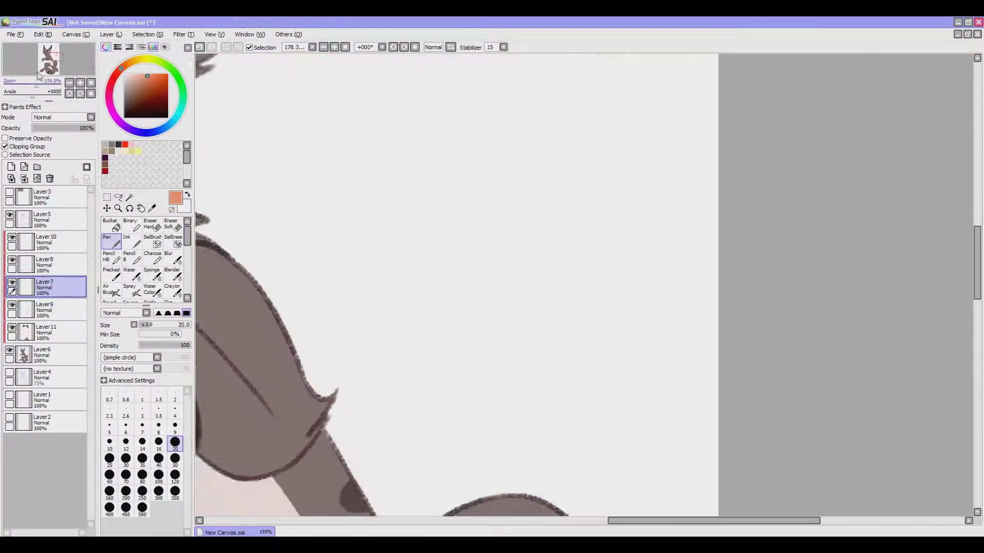
mouse_move(372, 359)
mouse_down()
mouse_move(430, 433)
mouse_move(428, 399)
mouse_up()
scroll(428, 400, up, 2)
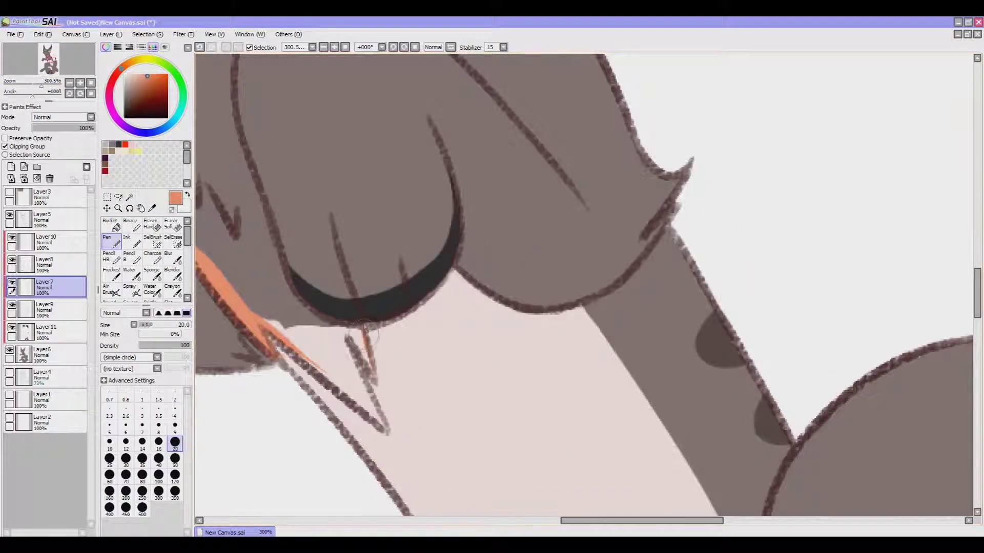
mouse_move(348, 332)
mouse_down()
mouse_move(392, 436)
mouse_move(269, 336)
mouse_up()
drag(371, 412, 323, 367)
drag(328, 320, 359, 336)
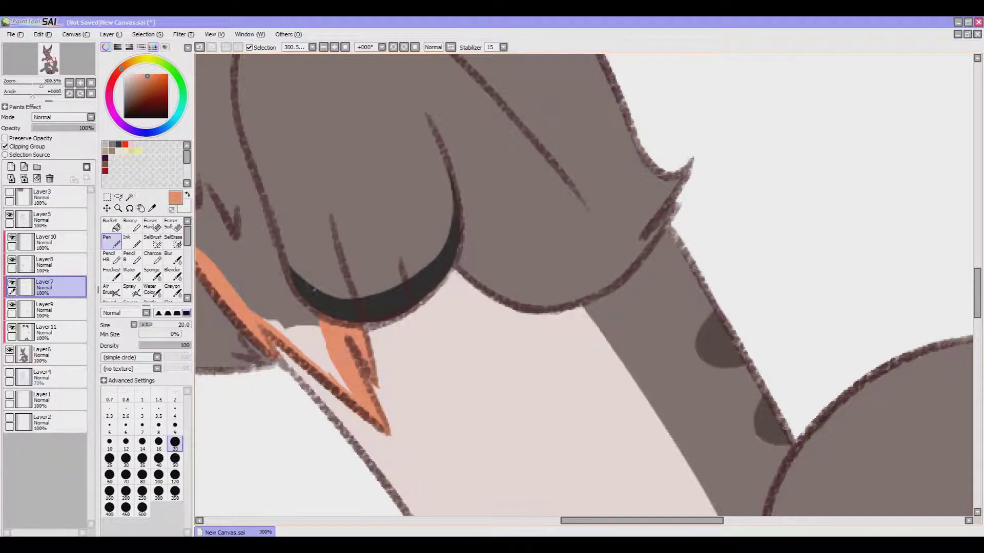
Continue the orange along the jagged lower chest fur beside the foreleg on Layer7
drag(307, 256, 390, 292)
drag(358, 353, 400, 435)
drag(348, 333, 307, 368)
drag(308, 256, 410, 328)
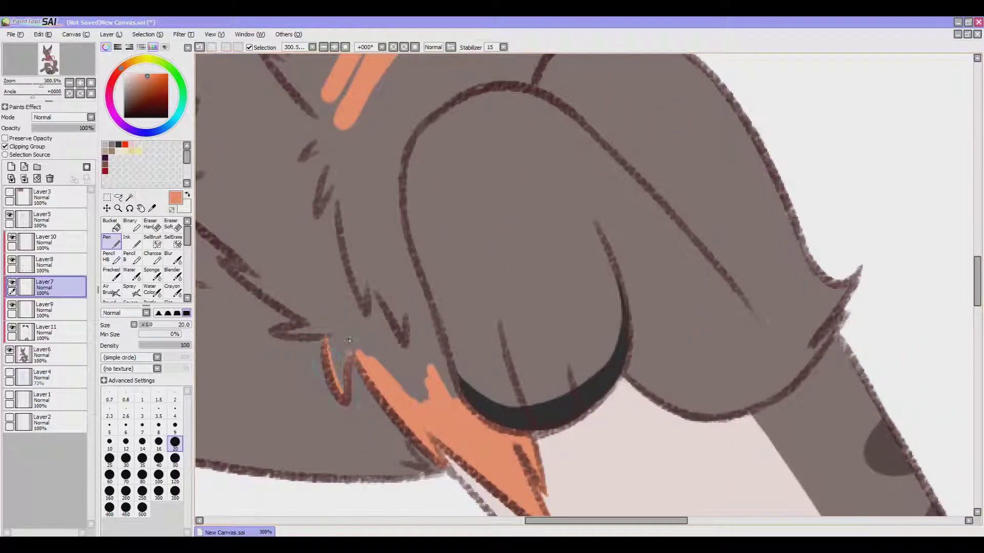
mouse_move(336, 353)
mouse_down()
mouse_move(382, 402)
mouse_move(330, 391)
mouse_move(384, 385)
mouse_up()
drag(287, 369, 395, 431)
Paint orange along the front edge of the neck fur, from the chest tufts up to the chin
drag(318, 308, 333, 384)
drag(307, 256, 323, 262)
mouse_move(246, 369)
mouse_down()
mouse_move(287, 297)
mouse_move(267, 241)
mouse_up()
mouse_move(358, 256)
mouse_down()
mouse_move(532, 376)
mouse_move(436, 353)
mouse_up()
drag(339, 211, 425, 277)
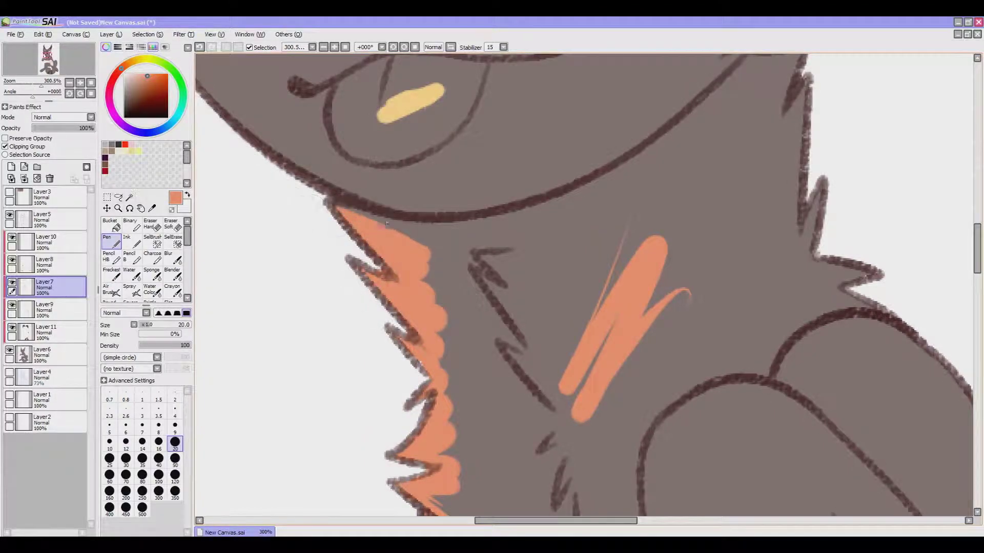
Trace the underside of the jaw in orange across to the back of the neck beneath the ear
drag(513, 205, 520, 311)
drag(343, 341, 578, 302)
drag(430, 331, 615, 274)
drag(563, 256, 471, 286)
mouse_move(487, 329)
mouse_down()
mouse_move(597, 255)
mouse_move(430, 357)
mouse_up()
mouse_move(398, 384)
mouse_down()
mouse_move(502, 294)
mouse_move(553, 291)
mouse_up()
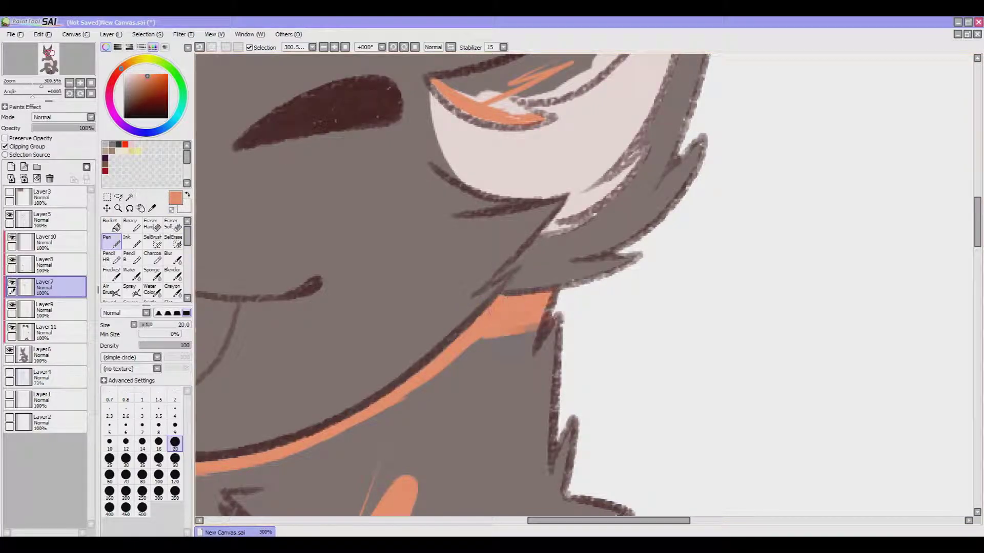
Widen the orange at the back of the neck and edge the tops of both shoulders with it
drag(569, 397, 529, 162)
drag(597, 300, 504, 322)
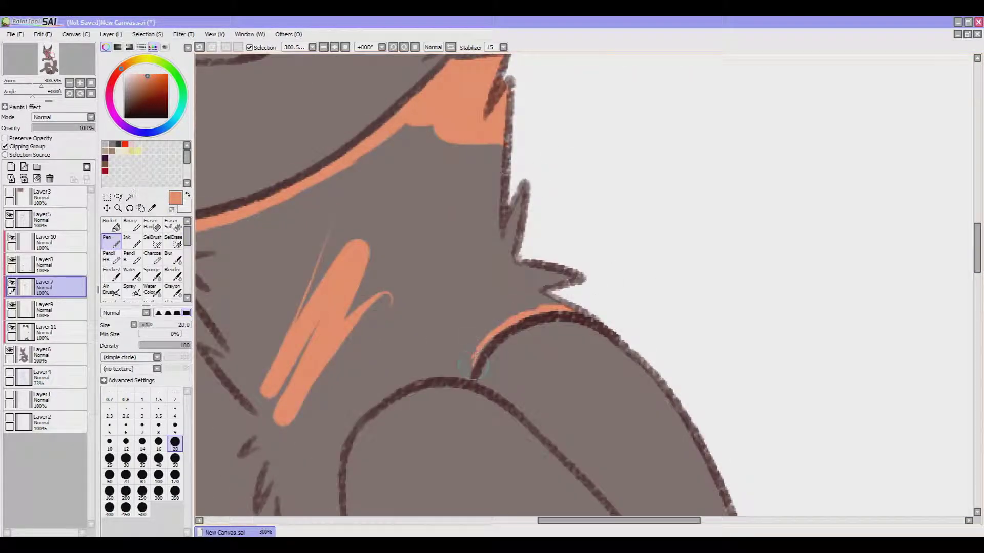
drag(474, 361, 351, 425)
drag(317, 365, 348, 283)
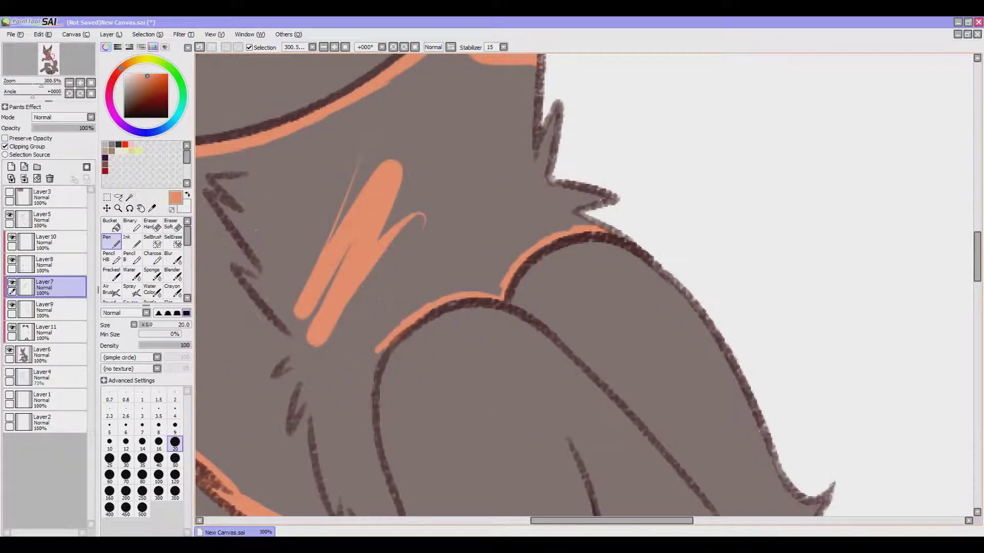
Finish the orange edge beside the foreleg and fill the whole neck and chest solid with a size 50 pen
drag(376, 328, 389, 235)
mouse_move(390, 236)
mouse_down()
mouse_move(390, 287)
mouse_move(420, 433)
mouse_up()
mouse_move(395, 364)
mouse_down()
mouse_move(364, 251)
mouse_move(402, 377)
mouse_move(354, 410)
mouse_move(333, 240)
mouse_move(353, 299)
mouse_move(494, 393)
mouse_up()
drag(461, 308, 358, 451)
drag(440, 175, 353, 359)
click(175, 458)
mouse_move(401, 152)
mouse_down()
mouse_move(419, 318)
mouse_move(538, 169)
mouse_move(641, 287)
mouse_move(717, 287)
mouse_move(654, 306)
mouse_move(615, 353)
mouse_move(492, 431)
mouse_move(556, 359)
mouse_up()
scroll(574, 287, down, 3)
drag(466, 318, 484, 405)
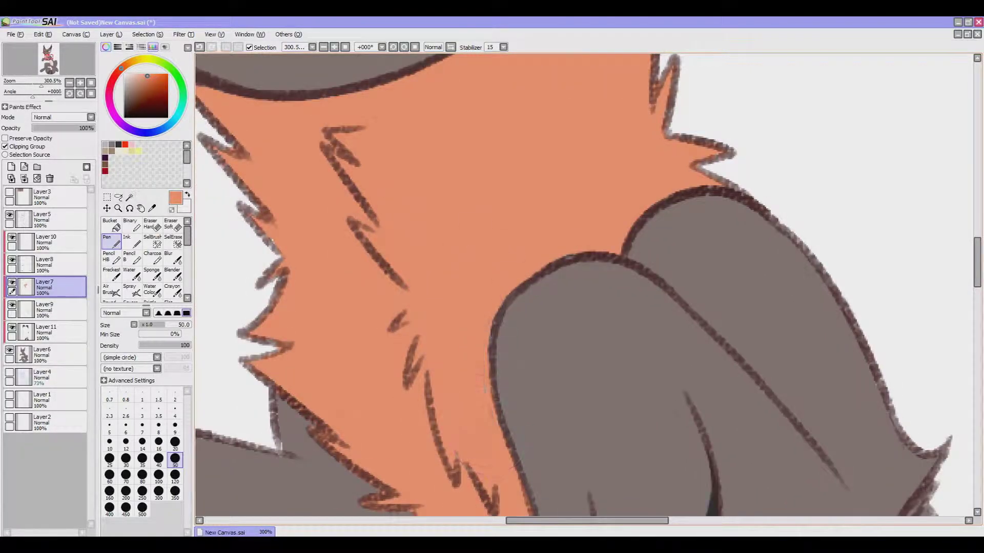
drag(454, 251, 326, 120)
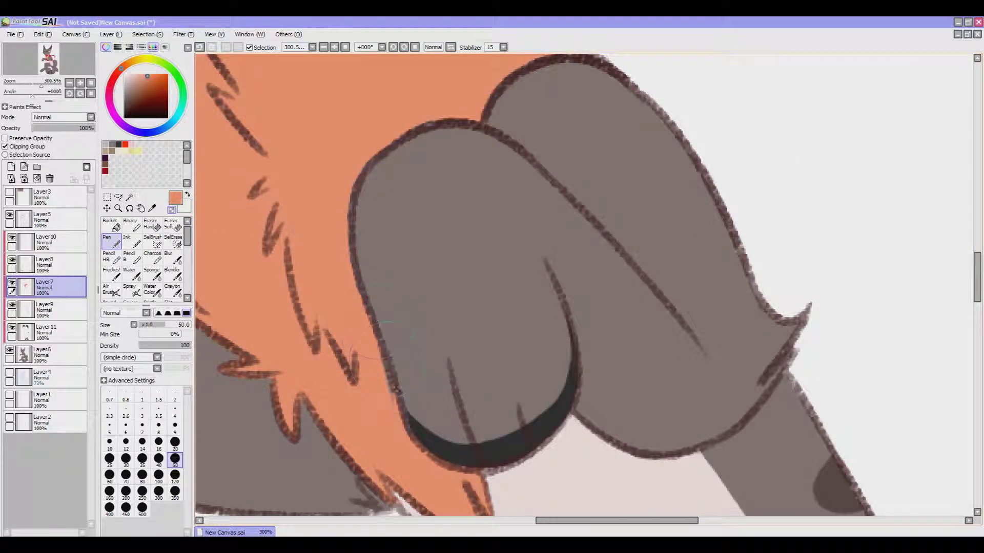
Go over the dark marking along the raised paw's lower edge on Layer8
click(46, 331)
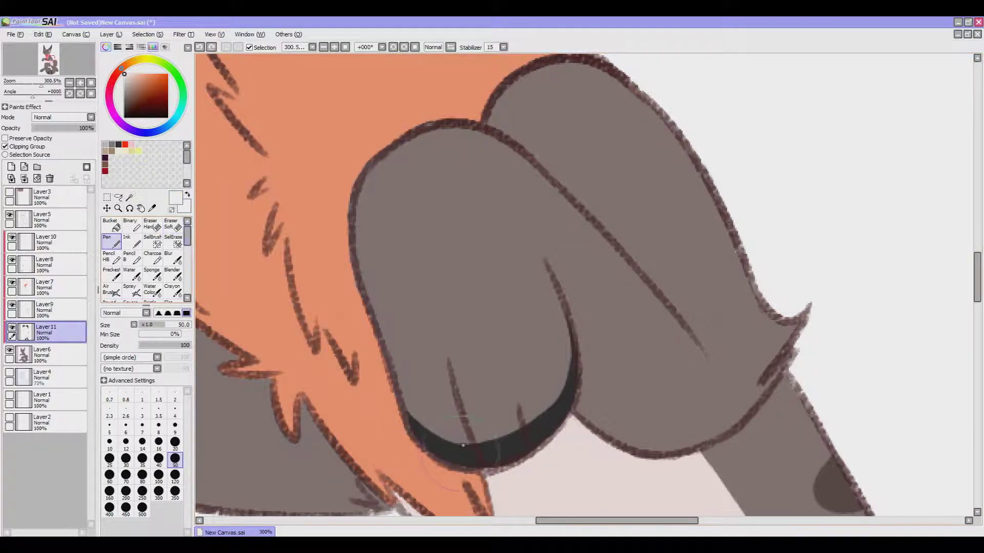
click(46, 263)
mouse_move(409, 412)
mouse_down()
mouse_move(440, 459)
mouse_move(477, 469)
mouse_move(543, 451)
mouse_move(519, 447)
mouse_up()
Outline and fill the upper inner section of the near ear with orange on Layer7, up to the jagged white fur
mouse_move(579, 361)
mouse_down()
mouse_move(615, 246)
mouse_move(451, 198)
mouse_move(508, 149)
mouse_move(429, 216)
mouse_up()
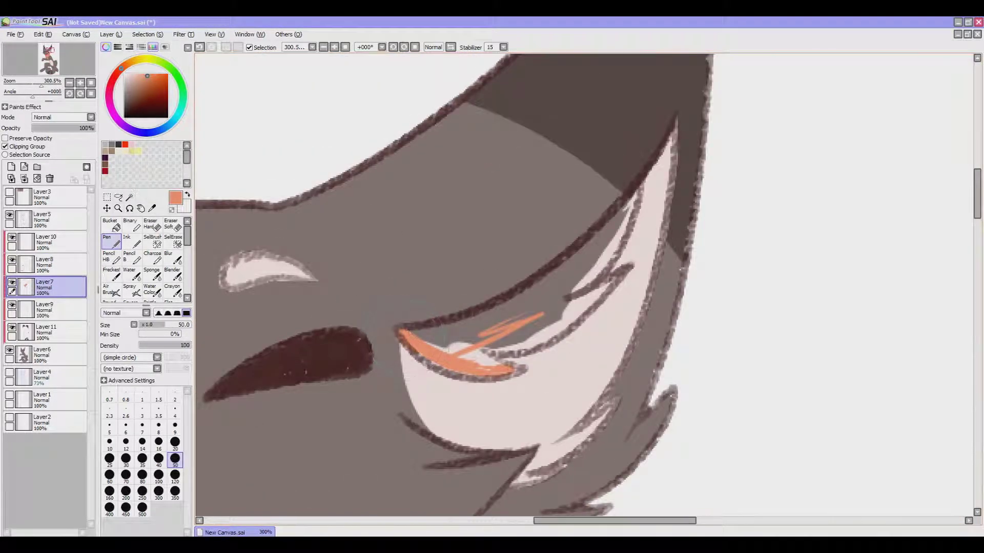
drag(464, 374, 433, 365)
mouse_move(514, 373)
mouse_down()
mouse_move(490, 361)
mouse_move(495, 372)
mouse_move(405, 334)
mouse_move(528, 285)
mouse_move(495, 315)
mouse_move(527, 285)
mouse_up()
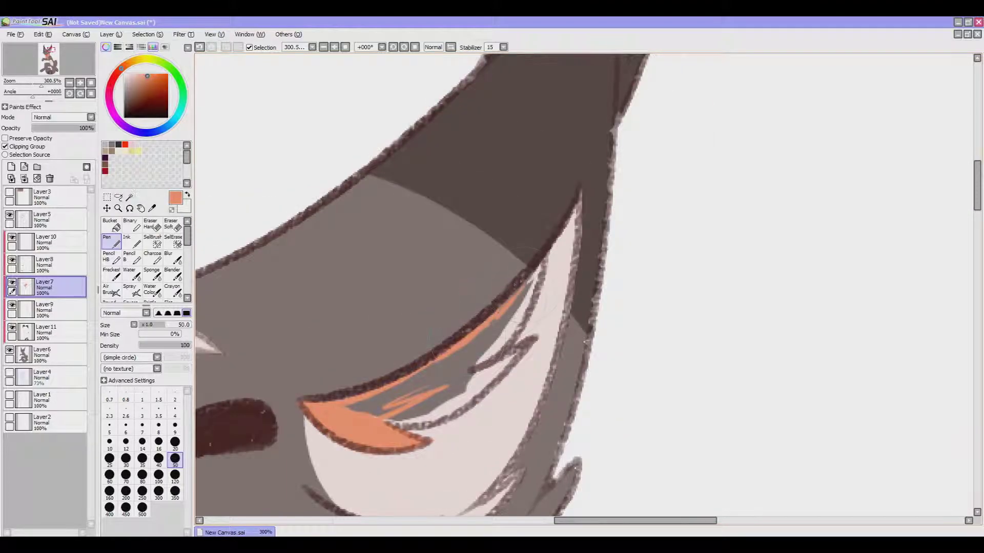
mouse_move(545, 246)
mouse_down()
mouse_move(501, 344)
mouse_move(517, 350)
mouse_move(472, 390)
mouse_move(378, 431)
mouse_up()
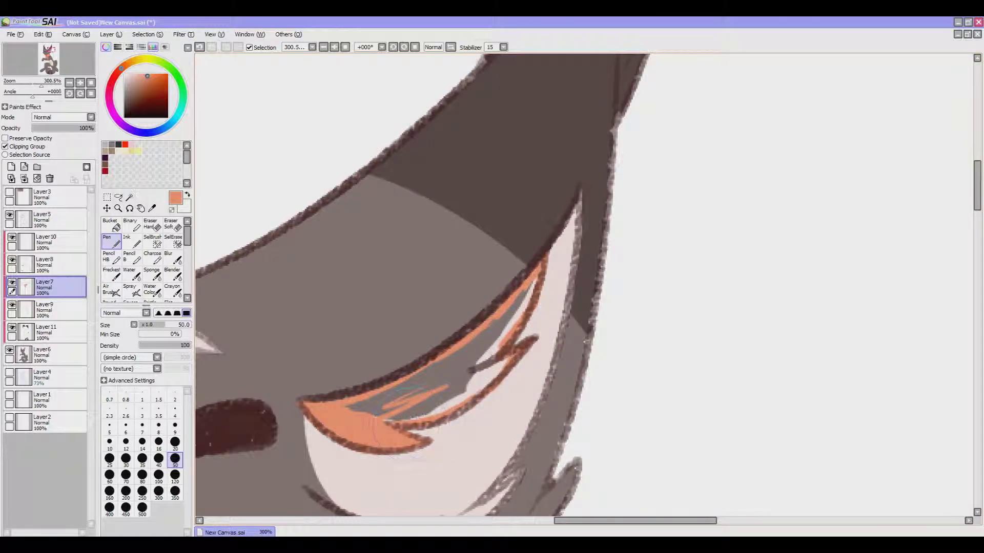
mouse_move(487, 394)
mouse_down()
mouse_move(425, 410)
mouse_move(354, 405)
mouse_move(502, 338)
mouse_move(489, 381)
mouse_move(512, 307)
mouse_move(530, 299)
mouse_move(367, 512)
mouse_up()
Fill the tufted tips of both ears with solid orange above the dark ear backs
mouse_move(476, 358)
mouse_down()
mouse_move(461, 210)
mouse_move(469, 359)
mouse_up()
mouse_move(467, 403)
mouse_down()
mouse_move(481, 76)
mouse_move(423, 216)
mouse_move(459, 205)
mouse_move(456, 213)
mouse_move(387, 308)
mouse_move(340, 330)
mouse_up()
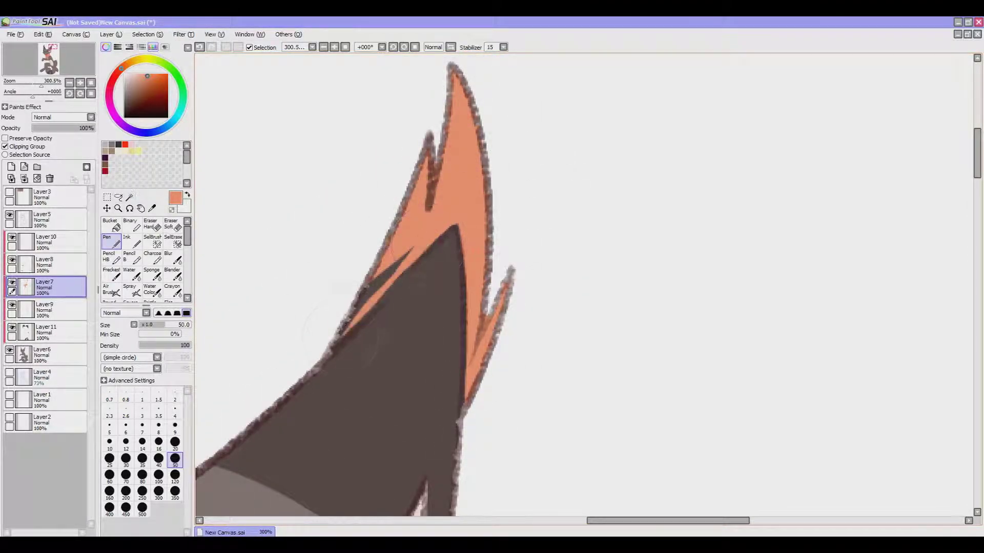
scroll(398, 191, left, 10)
scroll(397, 190, up, 2)
mouse_move(390, 287)
mouse_down()
mouse_move(345, 302)
mouse_move(320, 350)
mouse_move(310, 394)
mouse_move(346, 316)
mouse_move(296, 436)
mouse_up()
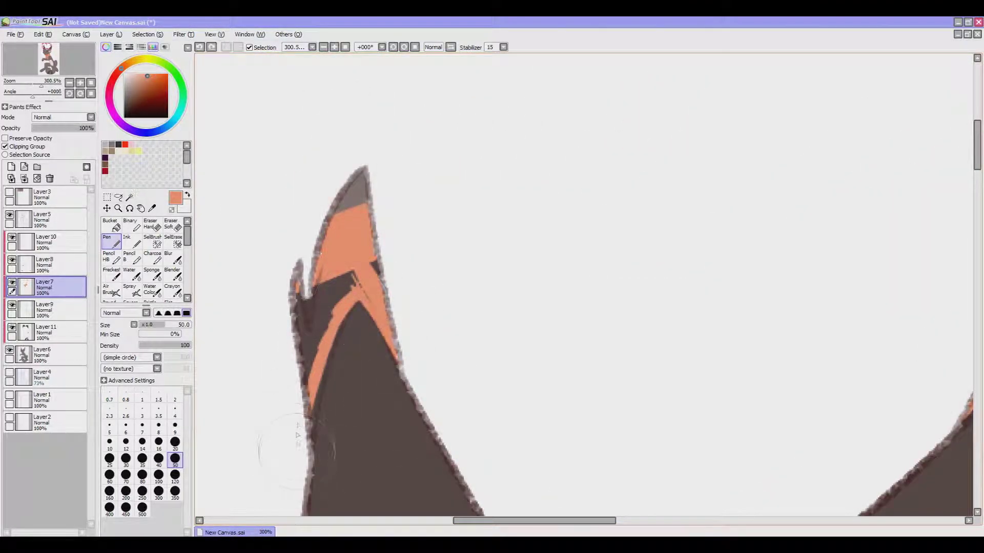
drag(301, 337, 393, 270)
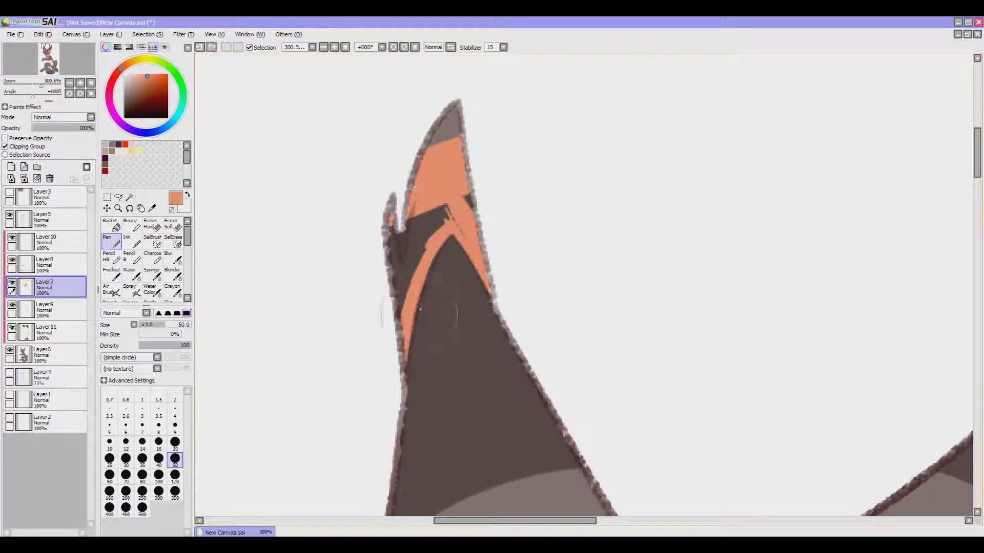
drag(410, 317, 402, 138)
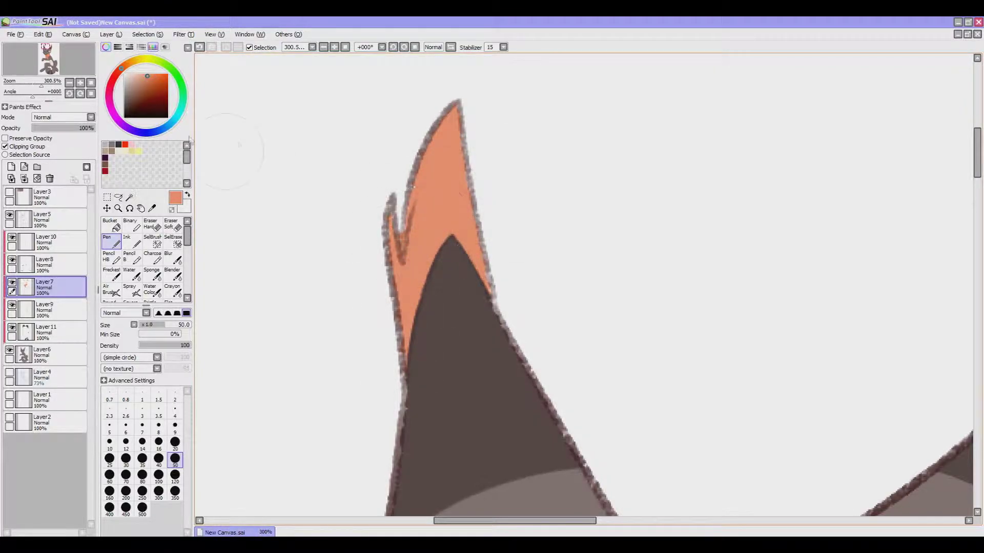
Sample the dark charcoal patch and trace the whole nose outline with the Pen on Layer8
scroll(584, 287, down, 4)
scroll(512, 256, up, 4)
click(56, 264)
alt+click(410, 262)
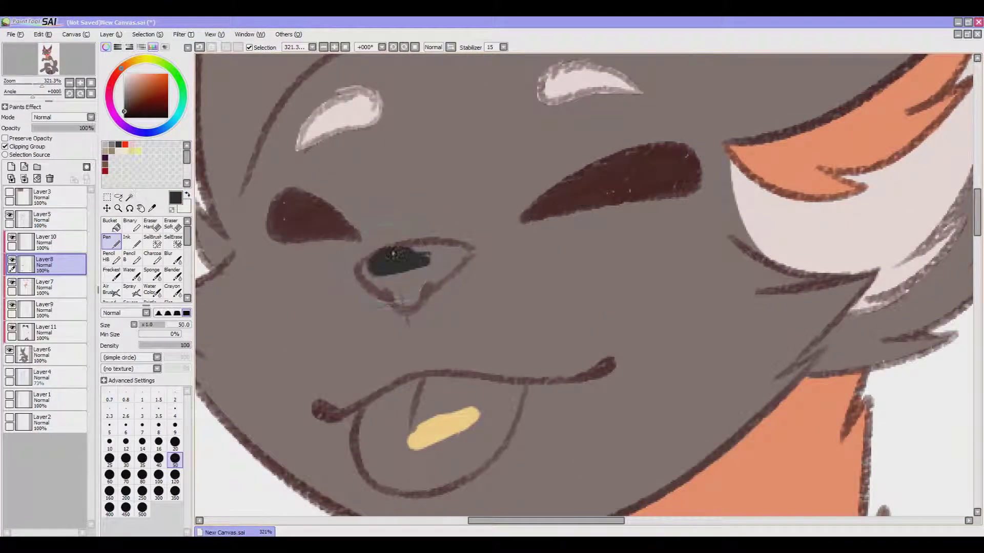
mouse_move(369, 257)
mouse_down()
mouse_move(461, 244)
mouse_move(433, 286)
mouse_up()
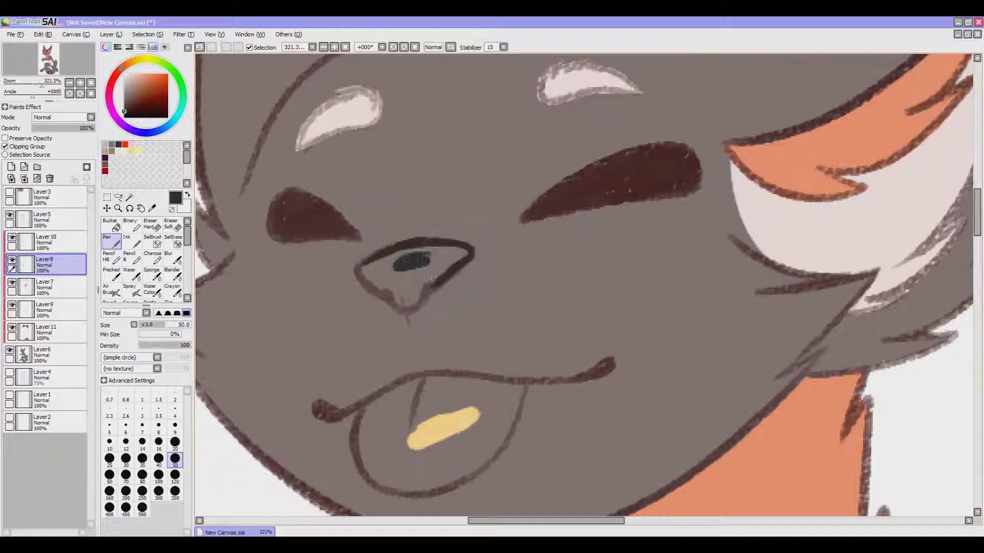
key(ctrl+z)
key(ctrl+z)
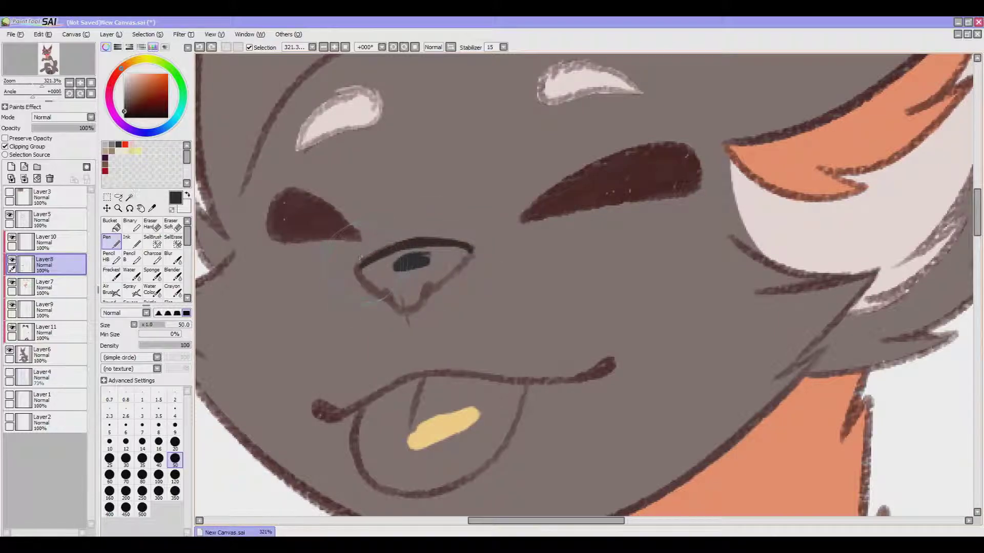
key(ctrl+z)
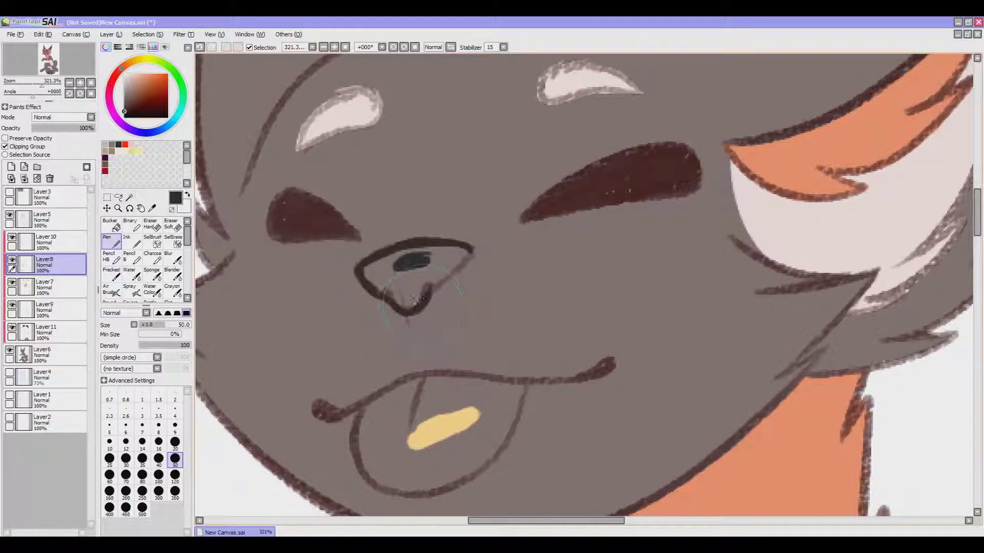
key(ctrl+z)
drag(471, 246, 435, 284)
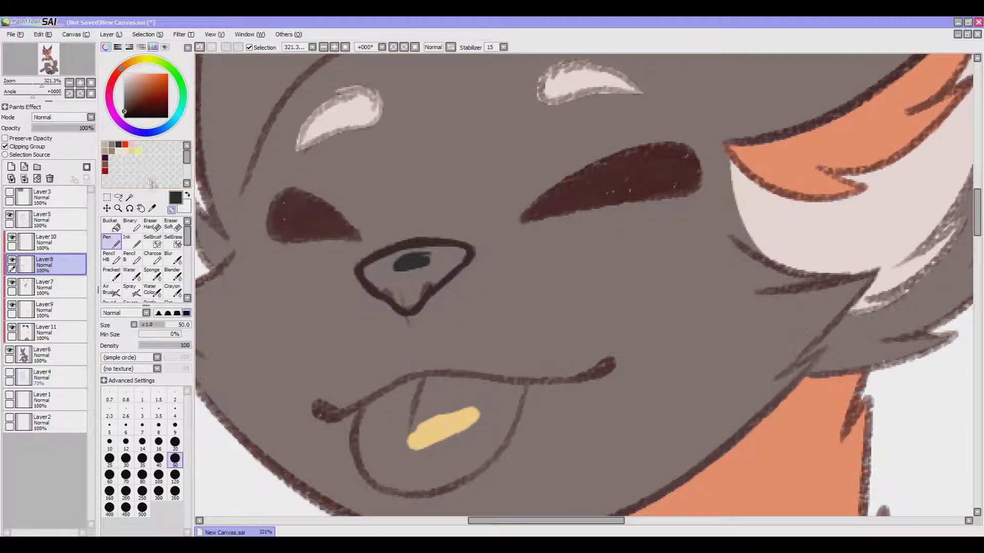
Fill the inside of the outlined nose solid with dark charcoal
drag(423, 256, 384, 264)
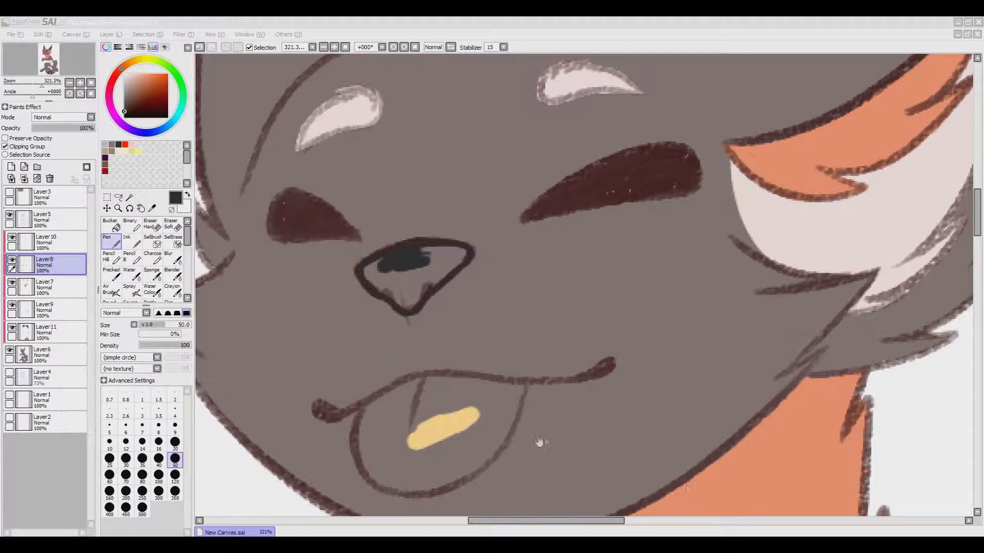
click(429, 352)
mouse_move(425, 254)
mouse_down()
mouse_move(367, 277)
mouse_move(405, 292)
mouse_move(438, 257)
mouse_move(444, 264)
mouse_up()
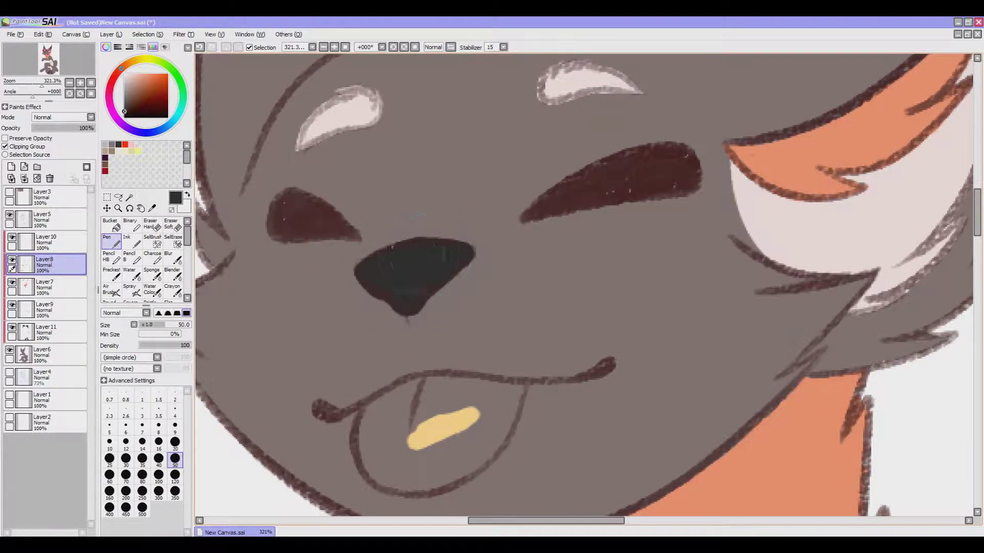
Sample the yellow patch on the tongue and paint the tongue's upper edge along the mouth line on Layer10
scroll(360, 275, down, 3)
click(46, 240)
alt+click(436, 334)
mouse_move(410, 303)
mouse_down()
mouse_move(430, 339)
mouse_move(369, 310)
mouse_up()
drag(435, 279, 510, 287)
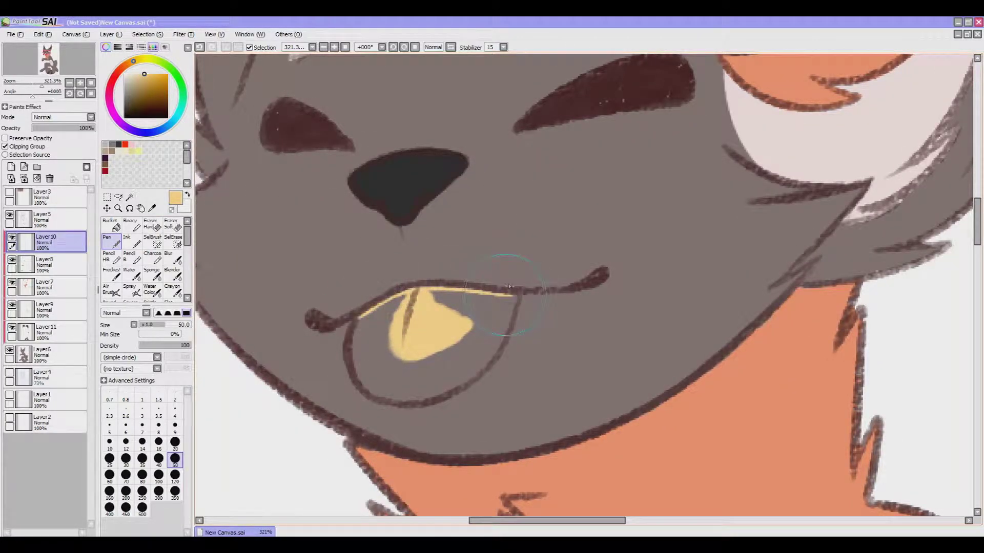
key(ctrl+z)
drag(423, 289, 487, 283)
Trace the sides and lower curve of the tongue in yellow and fill it solid
drag(354, 321, 348, 348)
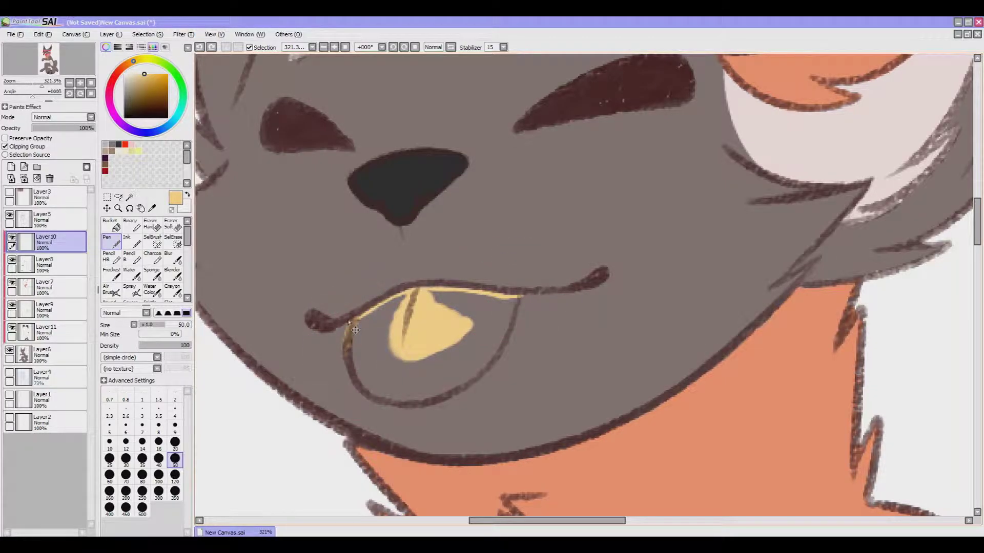
drag(377, 353, 366, 360)
mouse_move(338, 354)
mouse_down()
mouse_move(353, 385)
mouse_move(379, 349)
mouse_move(374, 310)
mouse_move(436, 359)
mouse_move(438, 323)
mouse_move(474, 325)
mouse_move(501, 307)
mouse_move(495, 353)
mouse_move(488, 328)
mouse_move(459, 375)
mouse_move(354, 404)
mouse_move(392, 405)
mouse_move(363, 374)
mouse_move(380, 412)
mouse_move(439, 399)
mouse_move(458, 382)
mouse_move(389, 404)
mouse_up()
mouse_move(42, 83)
mouse_down()
mouse_move(24, 82)
mouse_move(47, 82)
mouse_up()
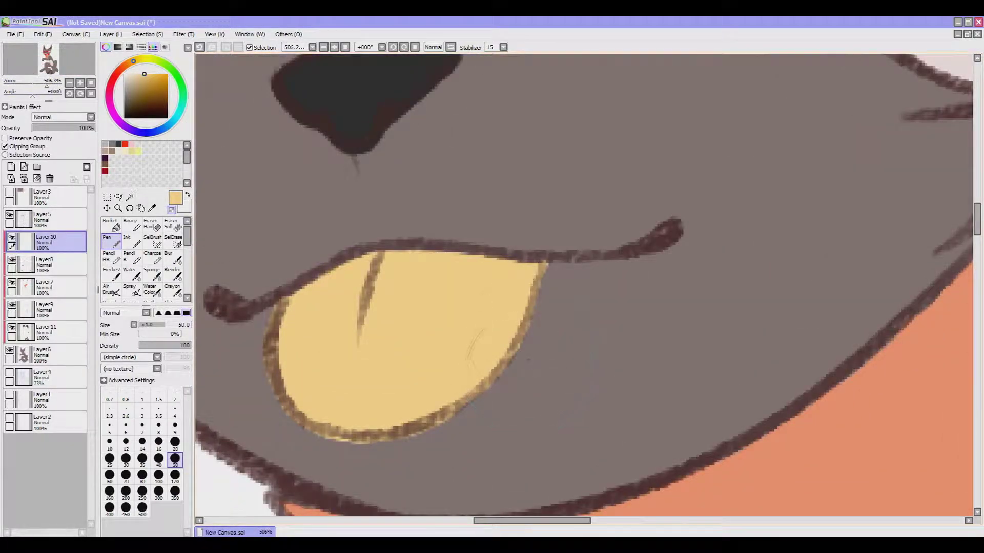
Duplicate the line art layer Layer5 and merge the copy back down into it
scroll(338, 436, down, 10)
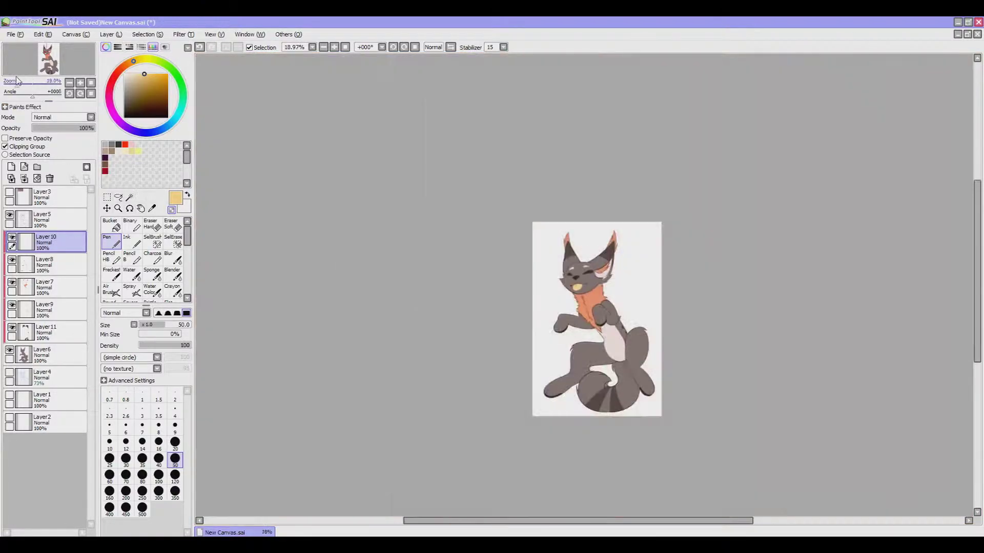
scroll(379, 233, up, 5)
scroll(379, 232, down, 5)
scroll(379, 233, up, 3)
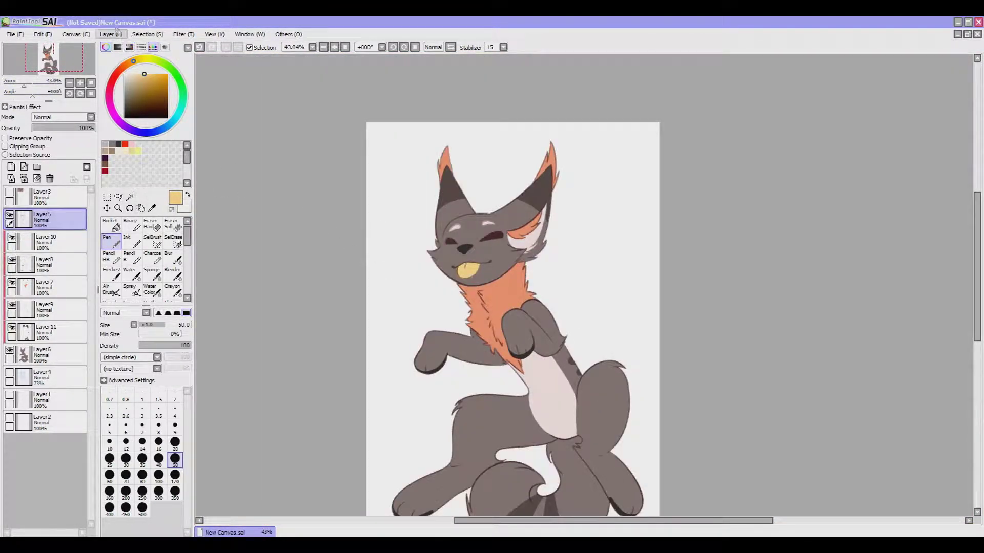
drag(314, 235, 248, 123)
click(111, 290)
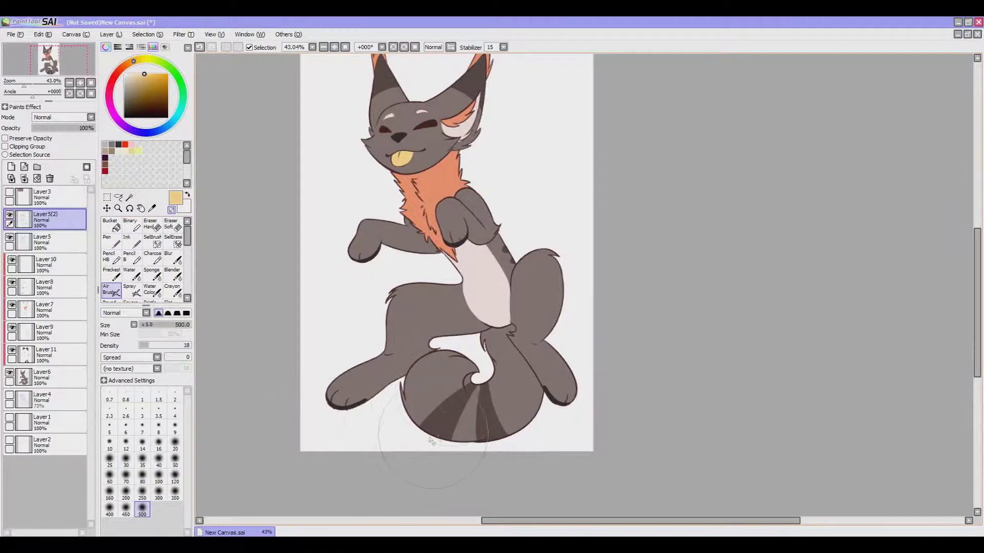
drag(313, 257, 284, 361)
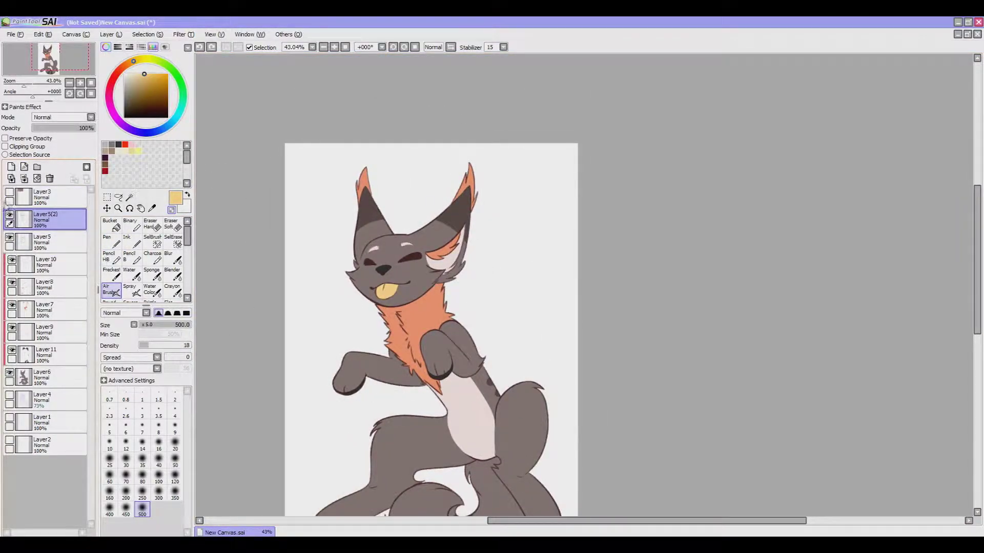
click(24, 179)
Create a new layer above Layer5, clip it to the line art, and return to the size 50 Pen
drag(306, 232, 324, 172)
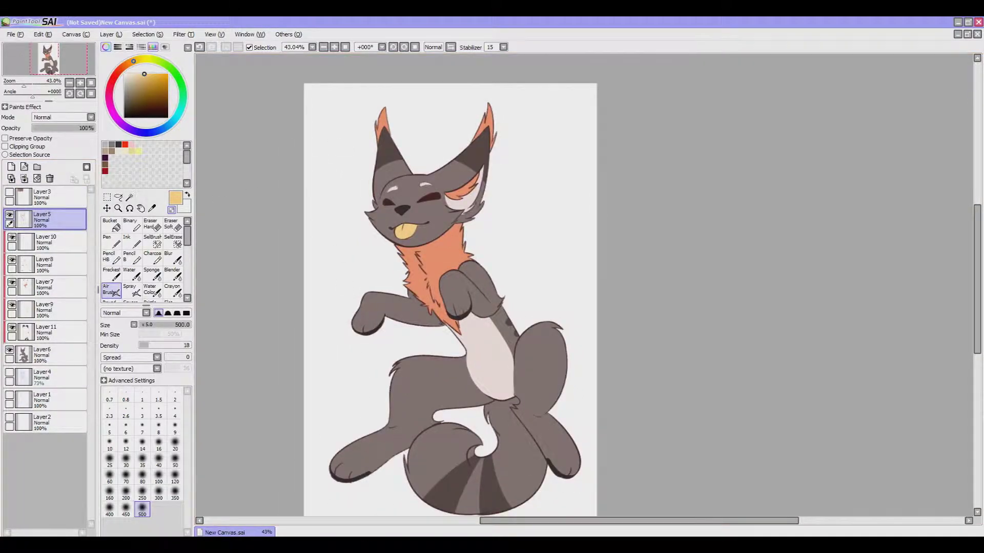
key(n)
drag(268, 180, 274, 175)
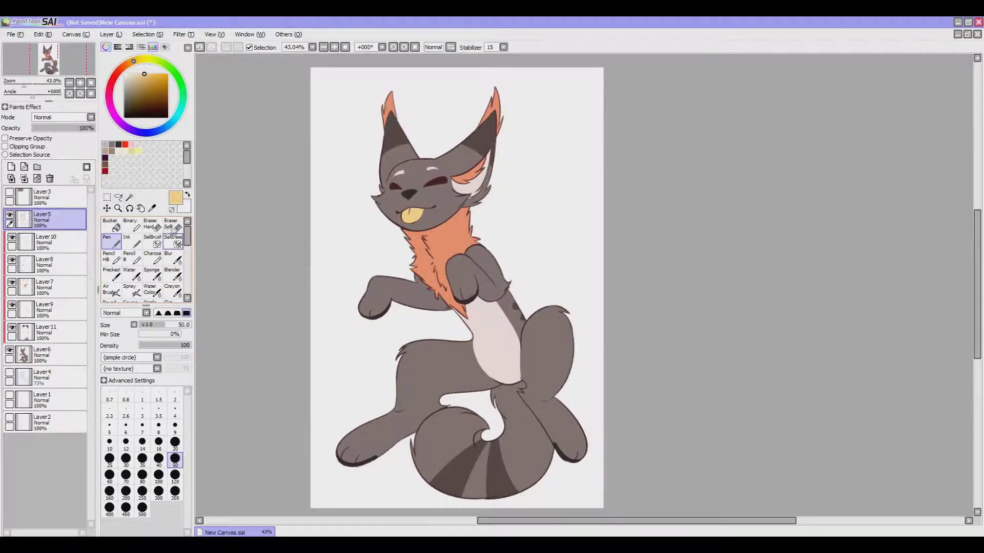
click(11, 166)
click(5, 146)
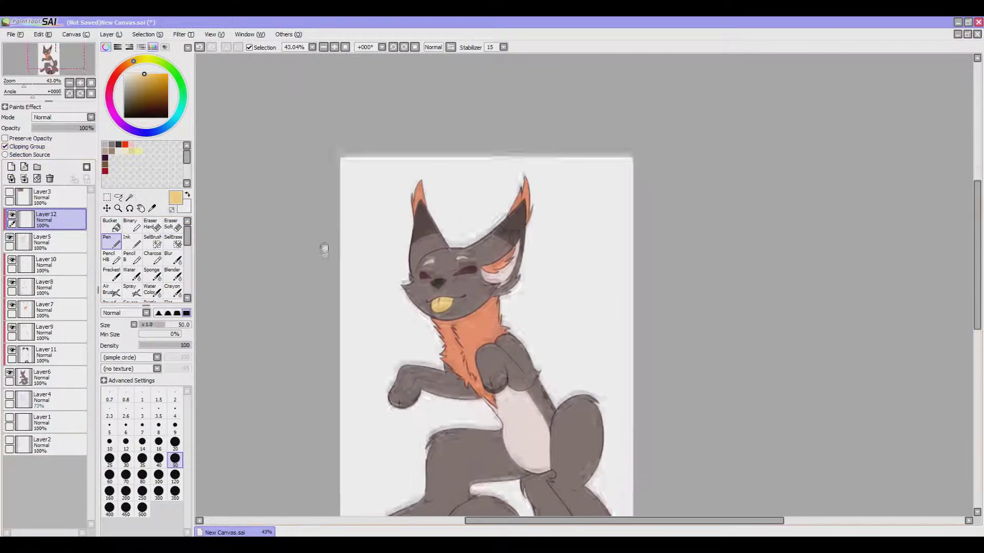
Recolour the tongue lines and both closed eyes with the yellow sampled from the tongue on Layer12
scroll(401, 192, up, 6)
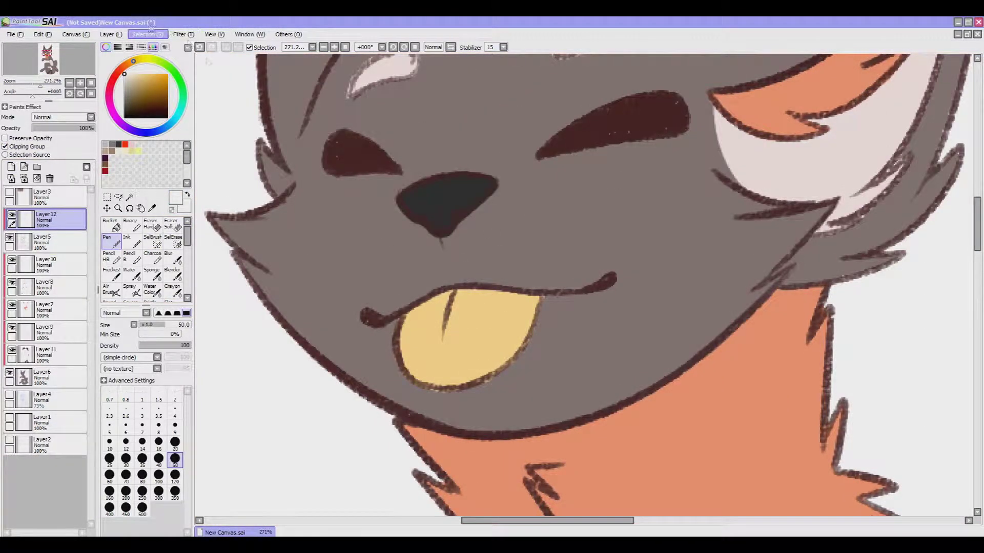
alt+click(451, 318)
mouse_move(443, 336)
mouse_down()
mouse_move(451, 298)
mouse_move(463, 328)
mouse_move(348, 435)
mouse_up()
mouse_move(441, 256)
mouse_down()
mouse_move(569, 226)
mouse_move(533, 241)
mouse_up()
drag(461, 308, 548, 318)
drag(315, 280, 382, 295)
Sample the grey-brown fur colour and recolour the inner lines on the forehead and cheeks to match the fur
alt+click(359, 318)
mouse_move(295, 236)
mouse_down()
mouse_move(320, 369)
mouse_move(515, 233)
mouse_up()
key(ctrl+z)
key(ctrl+z)
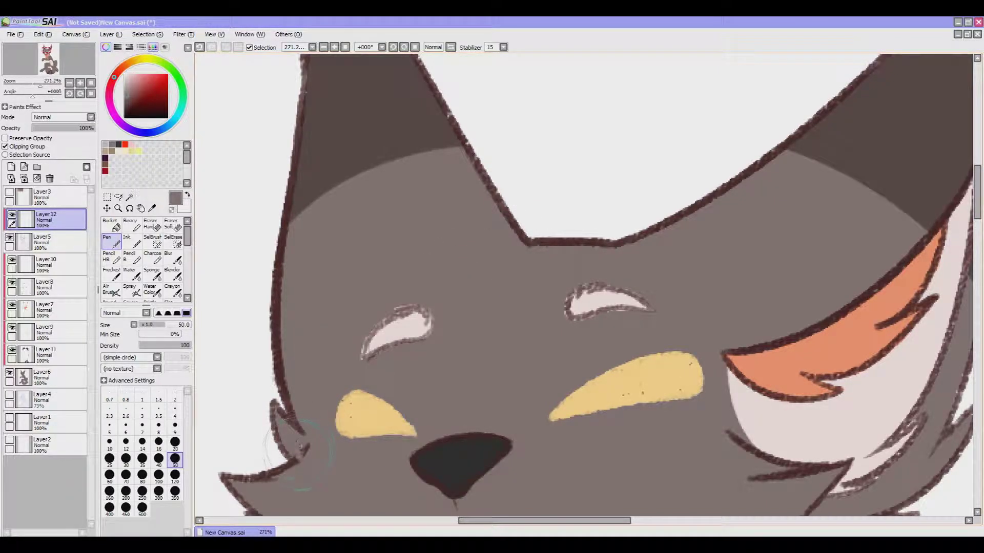
scroll(300, 450, down, 3)
scroll(271, 369, right, 4)
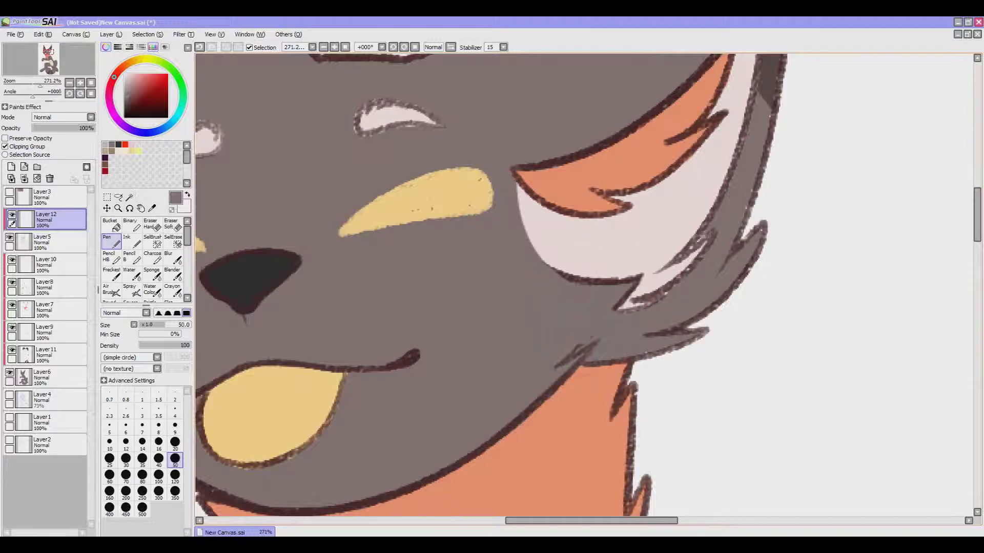
Recolour the inner lines on the raised front paws and upper arm with the grey-brown fur colour
scroll(564, 354, up, 3)
scroll(512, 287, left, 6)
scroll(503, 251, down, 5)
scroll(502, 251, right, 3)
drag(516, 306, 477, 404)
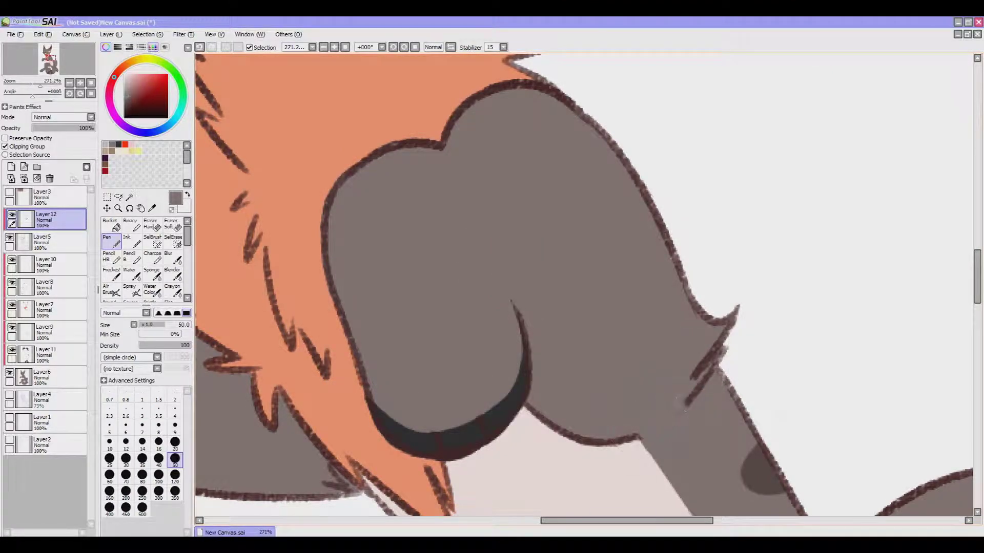
scroll(584, 287, left, 8)
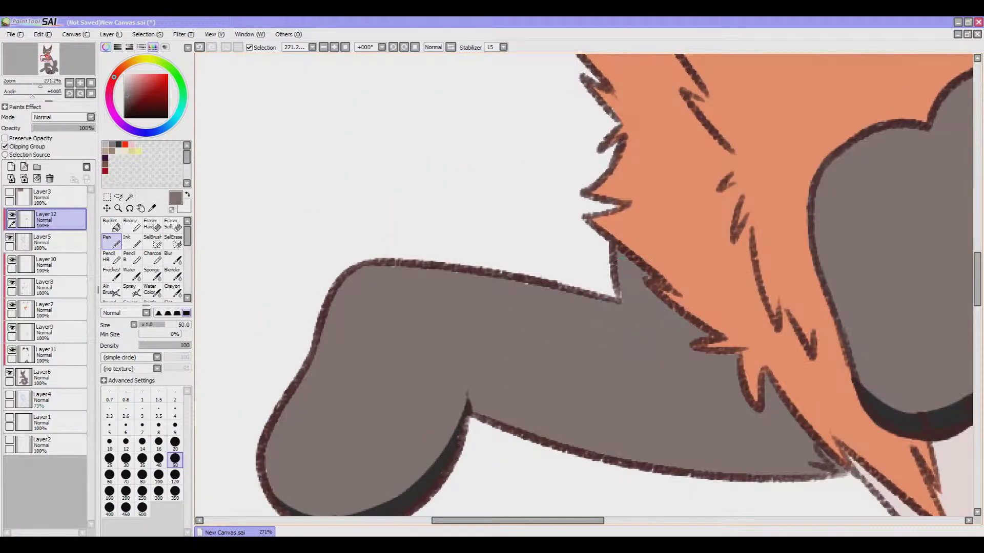
Recolour the inner lines of the haunch and hind leg with the grey-brown fur colour
scroll(527, 384, down, 5)
scroll(528, 384, right, 4)
scroll(538, 384, right, 3)
scroll(538, 385, left, 2)
scroll(538, 385, down, 1)
mouse_move(468, 200)
mouse_down()
mouse_move(477, 359)
mouse_move(543, 420)
mouse_up()
drag(569, 328, 661, 300)
key(ctrl+z)
drag(569, 328, 661, 300)
scroll(538, 421, down, 3)
scroll(538, 421, right, 2)
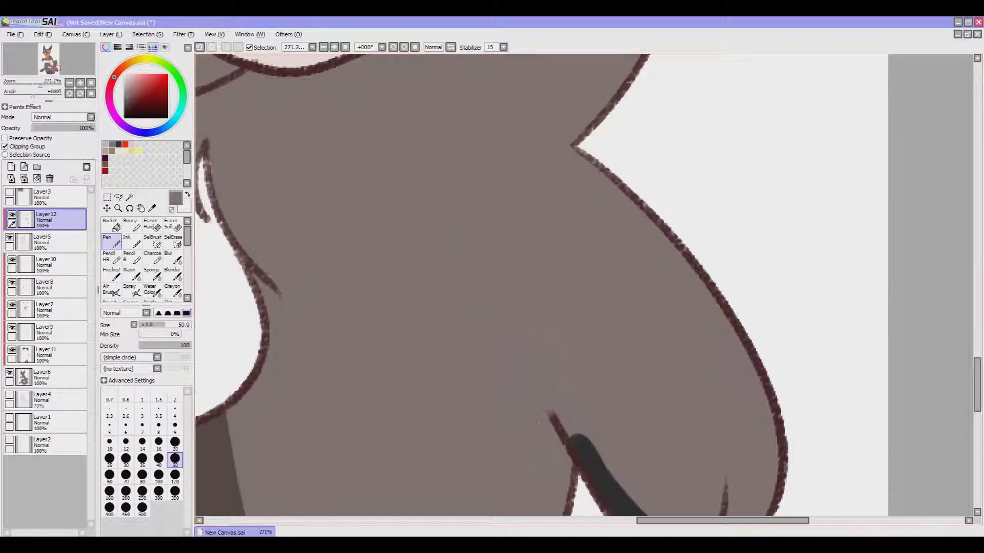
Recolour the inner lines around the tail base and where the tail overlaps the outstretched leg in grey-brown
scroll(610, 387, down, 2)
scroll(610, 387, left, 8)
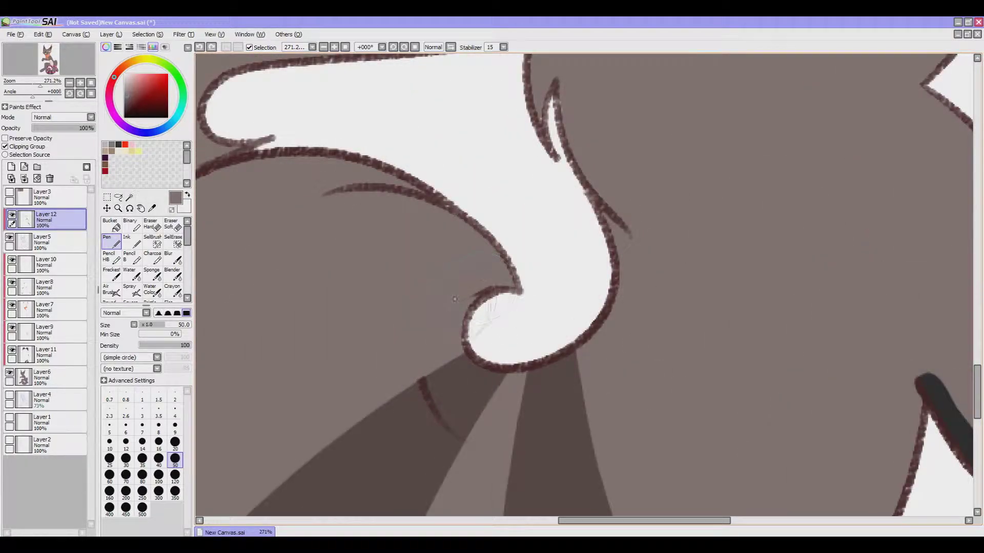
scroll(482, 328, up, 3)
scroll(481, 328, left, 2)
scroll(484, 314, up, 5)
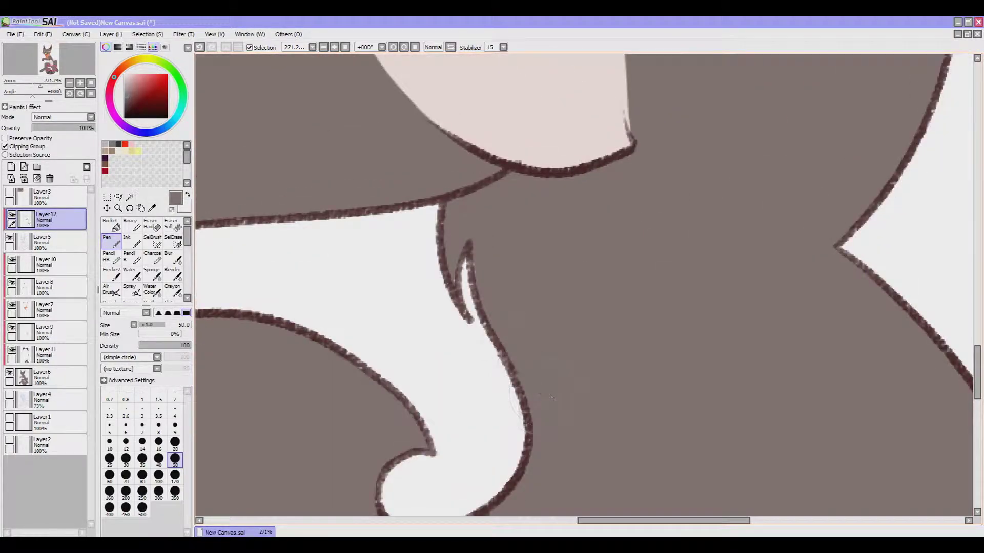
scroll(660, 269, down, 5)
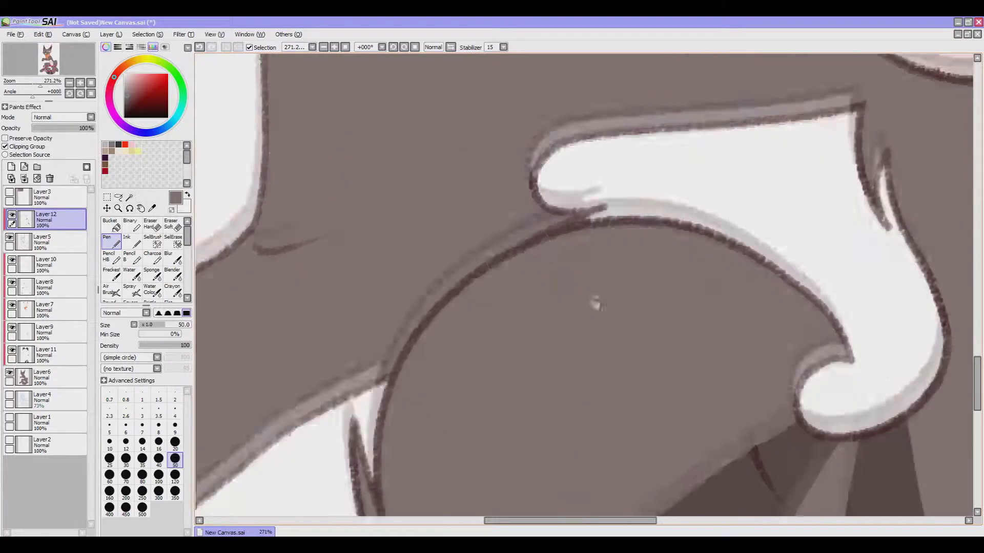
scroll(395, 371, left, 5)
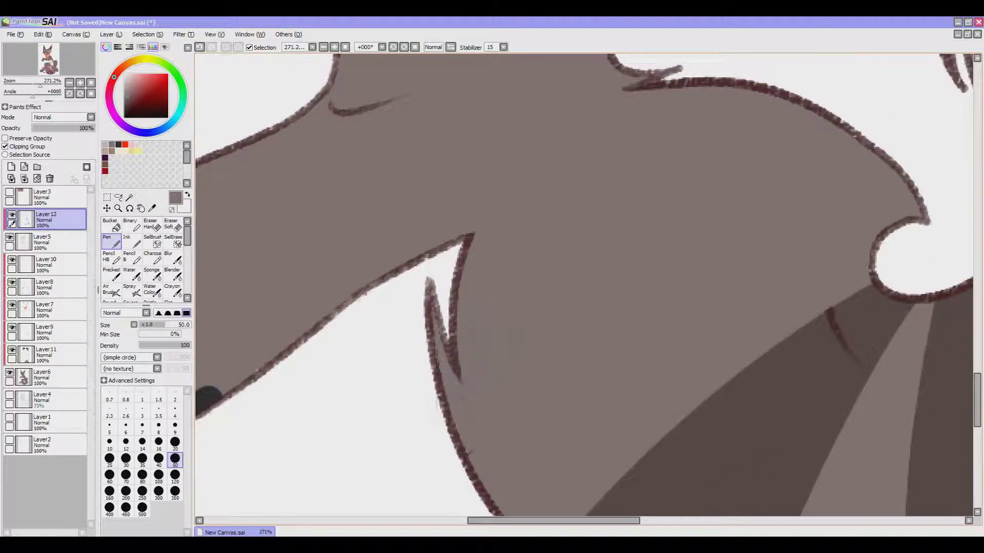
mouse_move(686, 305)
mouse_down()
mouse_move(494, 339)
mouse_move(640, 291)
mouse_up()
alt+click(640, 291)
scroll(581, 217, left, 5)
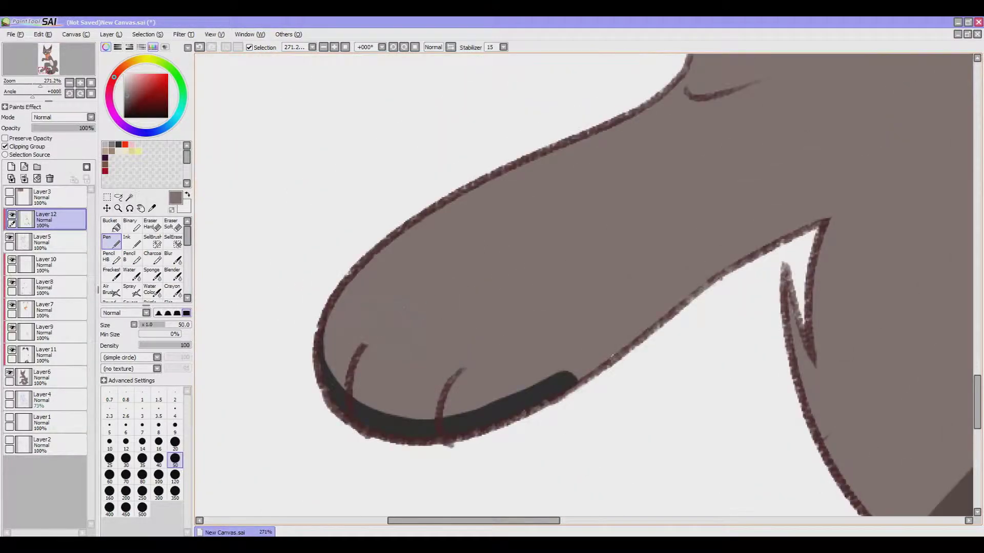
scroll(634, 232, down, 4)
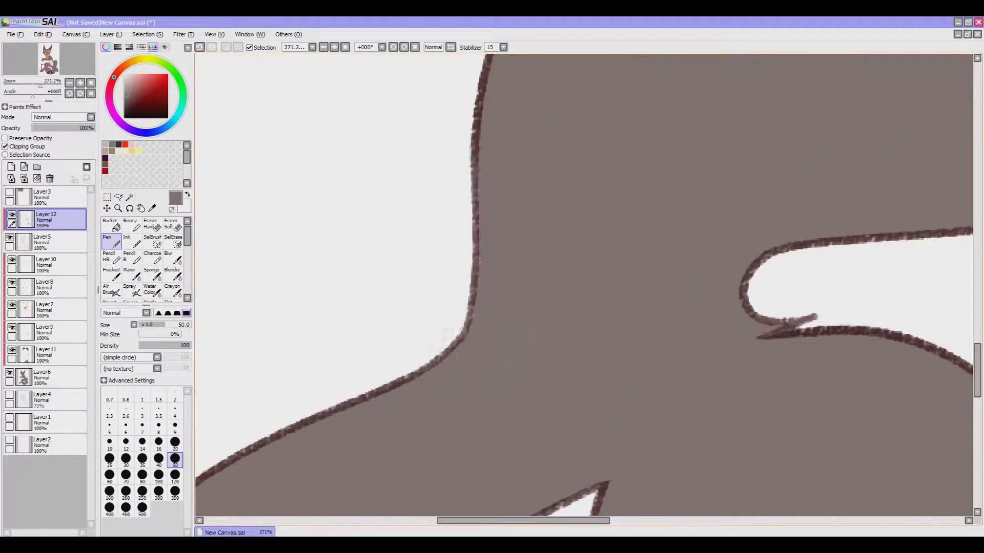
Sample the orange fur colour and recolour the inner fur lines on the neck and chest with it
mouse_move(32, 81)
mouse_down()
mouse_move(22, 78)
mouse_move(33, 81)
mouse_up()
drag(677, 184, 605, 347)
right_click(606, 347)
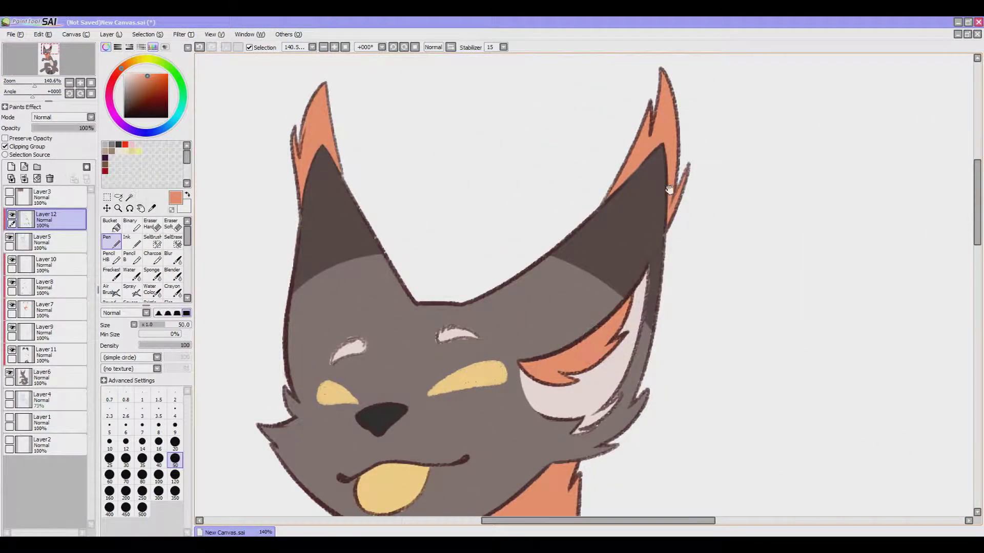
scroll(669, 189, up, 3)
scroll(463, 304, down, 6)
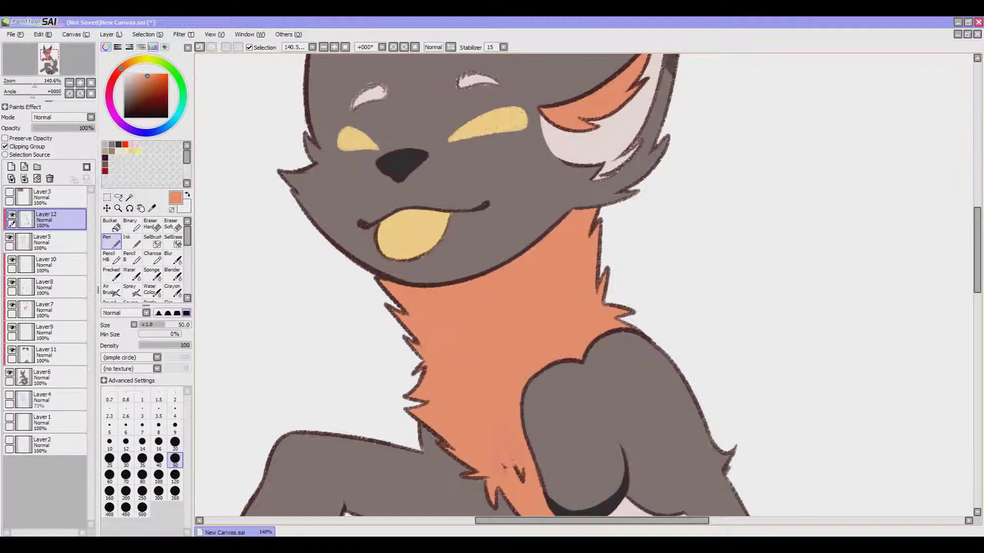
Sample the dark brown of the tail stripes and retouch the inner lines over the dark markings
scroll(508, 454, down, 10)
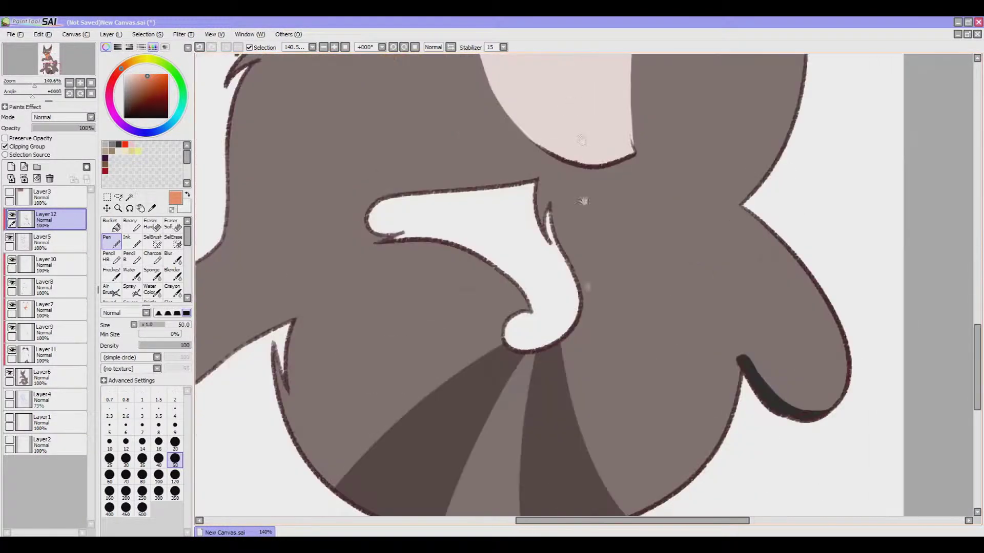
scroll(510, 423, right, 2)
right_click(510, 423)
scroll(510, 423, up, 10)
scroll(509, 423, left, 2)
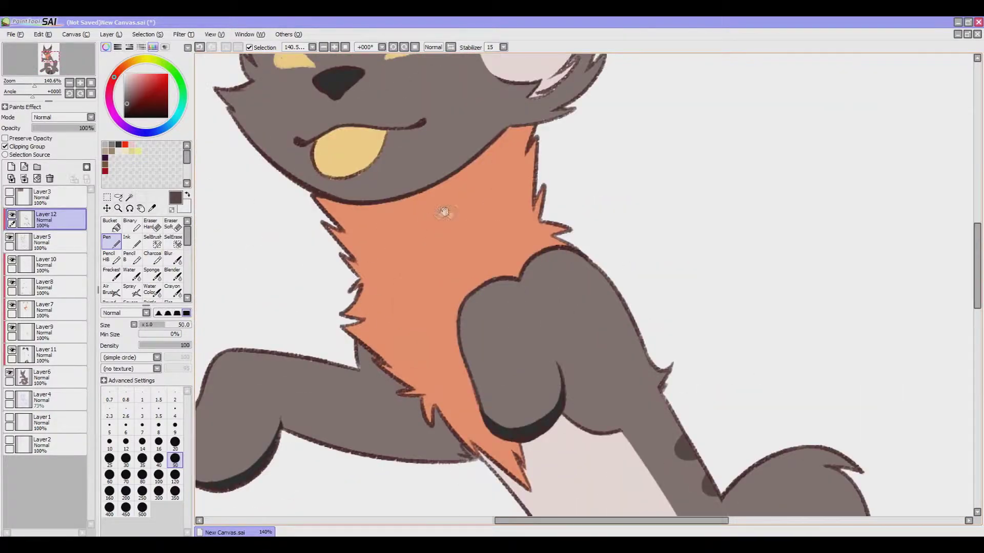
scroll(427, 220, up, 5)
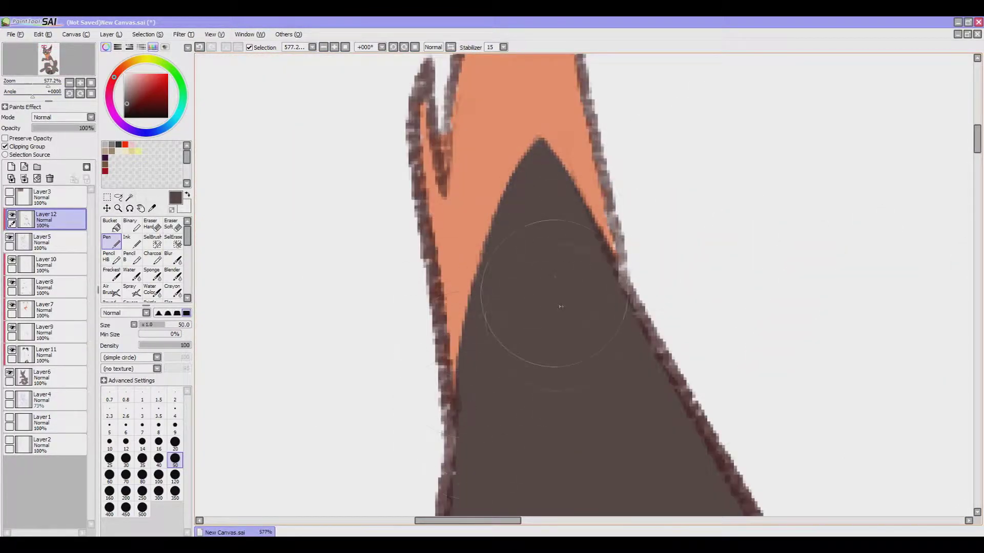
Sample the pale pink marking colour and recolour the lines over both brow marks with it
scroll(621, 292, down, 5)
scroll(529, 105, right, 3)
right_click(528, 105)
drag(435, 394, 590, 417)
scroll(432, 373, left, 4)
drag(320, 461, 432, 372)
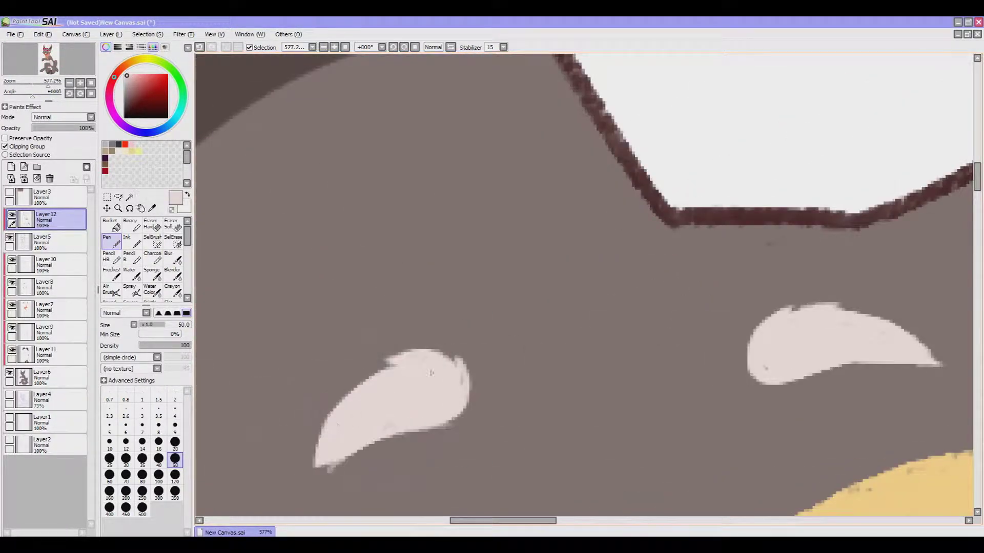
Sample the dark brown ear colour and recolour the inner lines of the far ear's dark patch
scroll(621, 336, right, 5)
scroll(622, 336, up, 3)
right_click(601, 365)
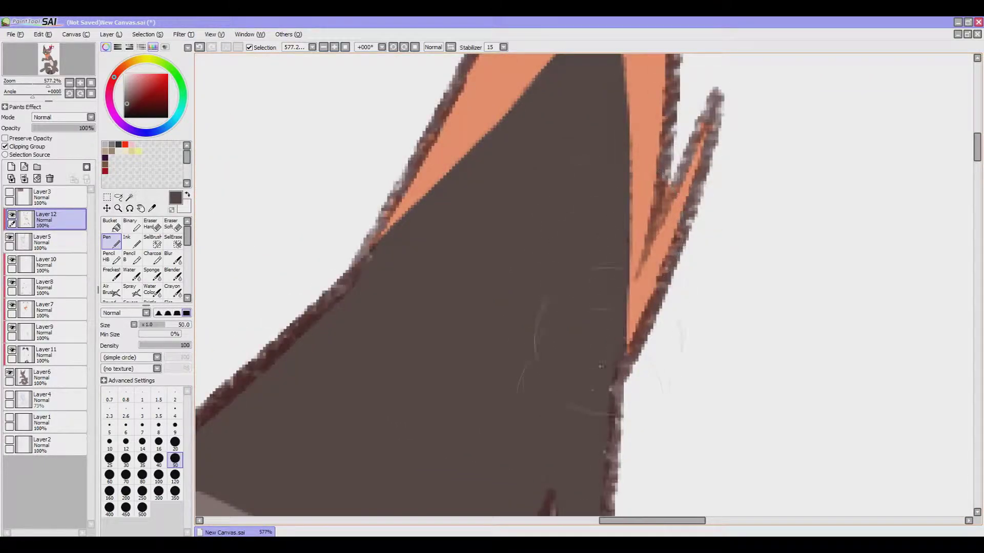
Sample the pale pink of the inner ear and recolour the line art over its pale fur
scroll(600, 366, down, 4)
scroll(597, 353, left, 3)
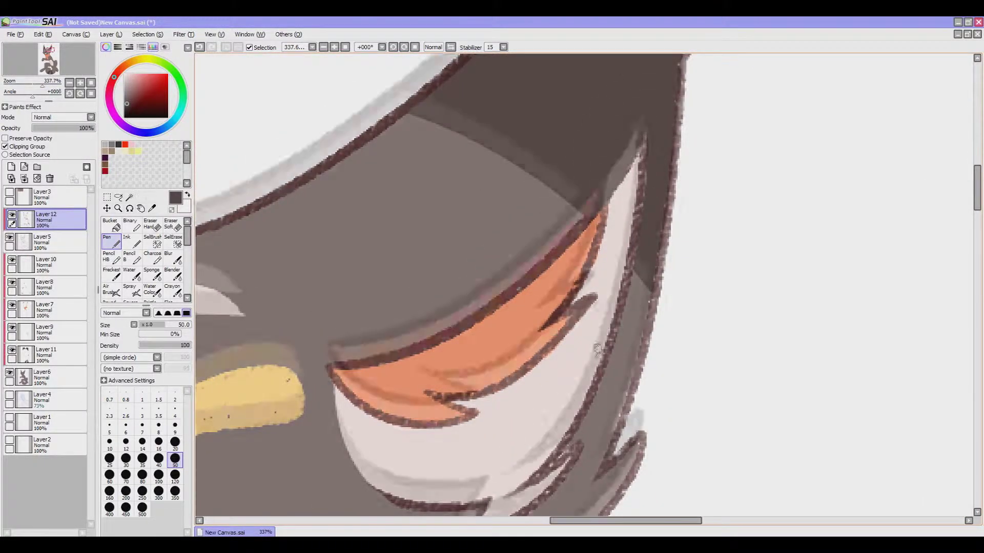
scroll(597, 350, down, 2)
right_click(487, 441)
drag(499, 446, 453, 501)
scroll(495, 482, down, 4)
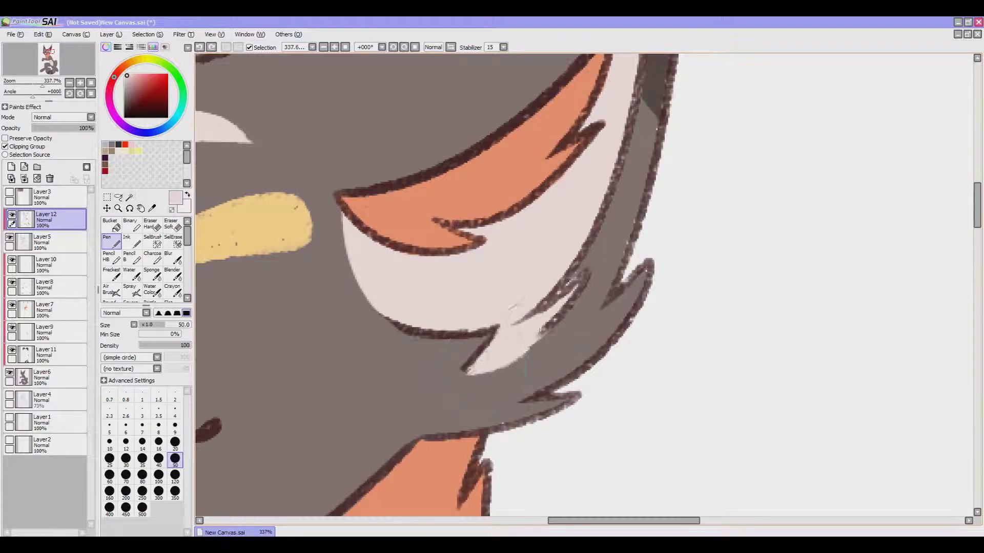
mouse_move(513, 308)
mouse_down()
mouse_move(569, 282)
mouse_move(625, 154)
mouse_up()
scroll(607, 167, up, 3)
scroll(608, 167, right, 1)
mouse_move(574, 205)
mouse_down()
mouse_move(554, 241)
mouse_move(390, 359)
mouse_move(287, 384)
mouse_move(450, 415)
mouse_move(564, 226)
mouse_up()
Recolour the lines around the orange inner-ear fur and retouch the adjoining ear patch in dark brown
right_click(289, 387)
scroll(563, 225, up, 1)
scroll(563, 226, right, 1)
right_click(556, 222)
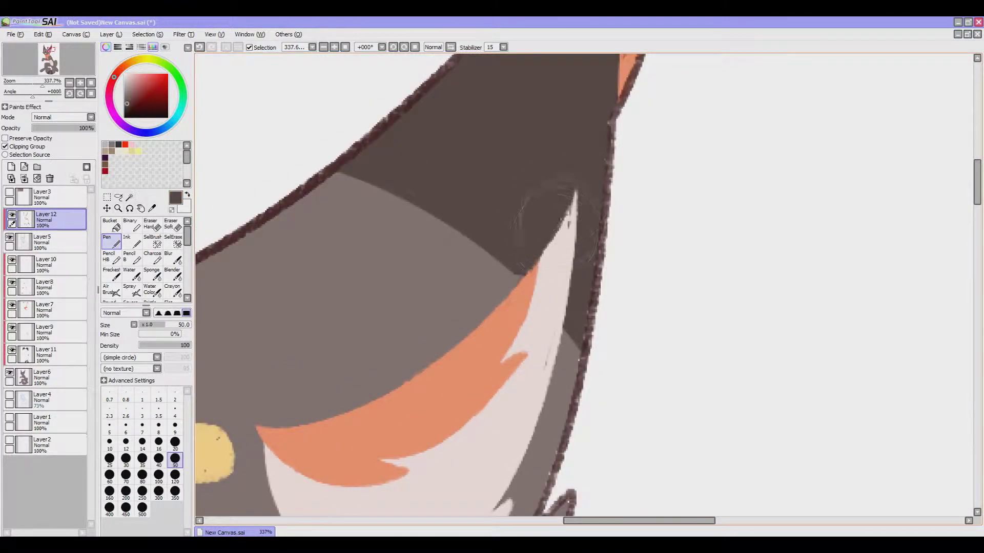
Sample the grey-brown face colour and recolour the cheek tufts and the jaw line against the neck
scroll(556, 225, down, 3)
right_click(407, 318)
scroll(544, 325, down, 2)
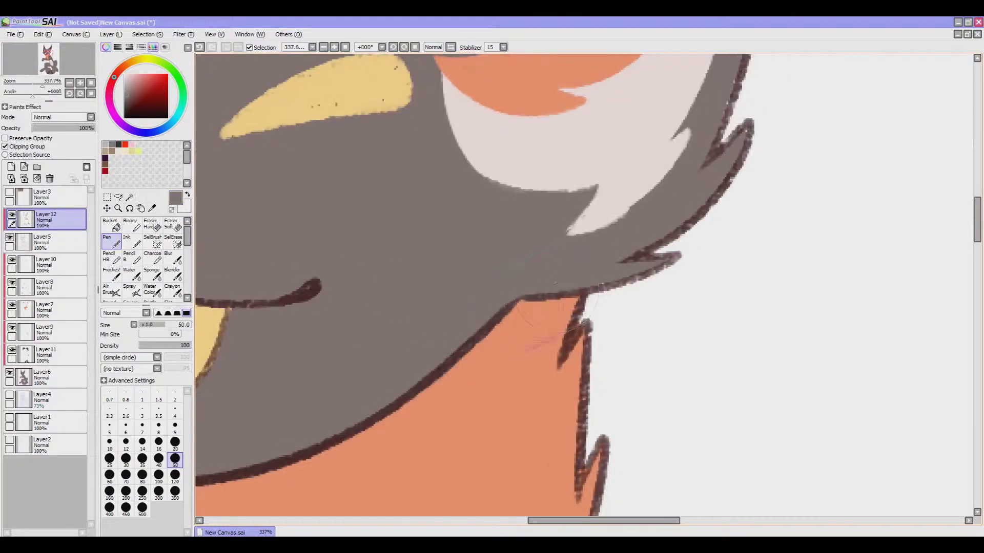
scroll(584, 287, left, 3)
scroll(584, 287, down, 1)
scroll(585, 287, left, 1)
scroll(584, 287, up, 1)
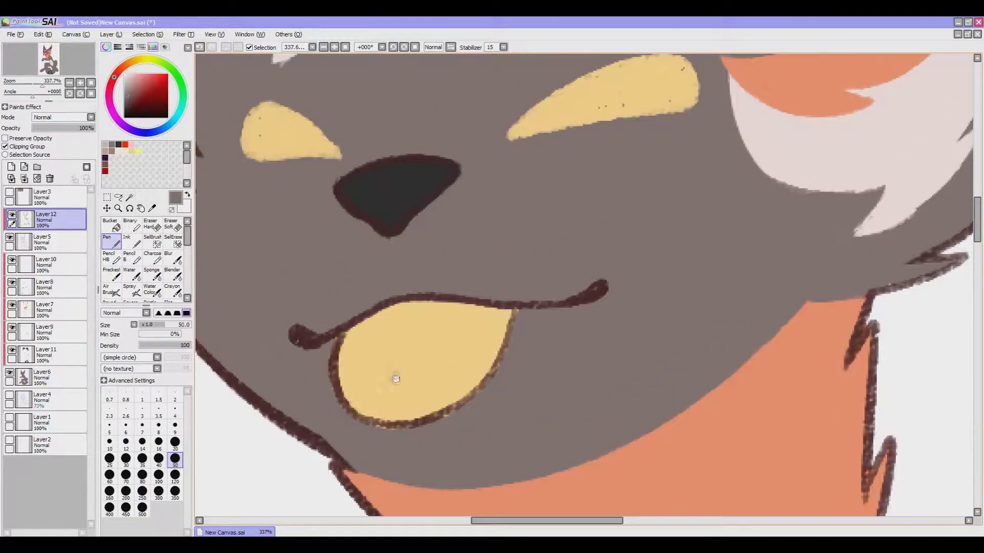
Recolour the tongue's outline in its yellow fill colour and the mouth line in the grey-brown face colour
right_click(359, 349)
drag(358, 349, 389, 420)
key(ctrl+z)
mouse_move(352, 340)
mouse_down()
mouse_move(399, 416)
mouse_move(512, 317)
mouse_up()
right_click(594, 291)
mouse_move(595, 290)
mouse_down()
mouse_move(560, 303)
mouse_move(447, 290)
mouse_up()
drag(389, 307, 292, 336)
Recolour the inner lines of the shoulder and both forelegs in grey-brown
scroll(454, 284, up, 1)
scroll(453, 284, left, 1)
scroll(581, 353, down, 1)
scroll(581, 353, right, 1)
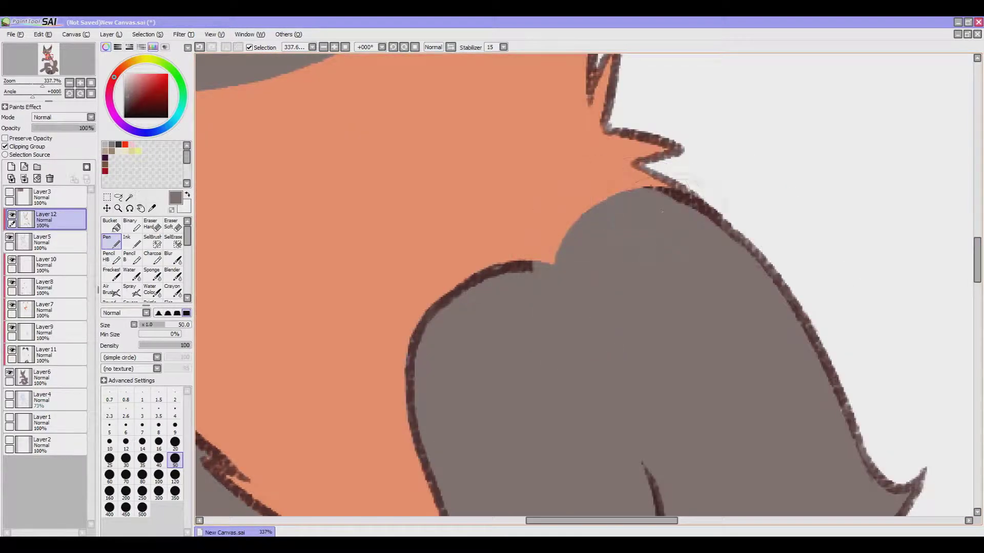
drag(530, 264, 410, 389)
scroll(584, 285, down, 2)
drag(446, 221, 410, 343)
scroll(642, 241, right, 1)
mouse_move(527, 333)
mouse_down()
mouse_move(574, 384)
mouse_move(667, 384)
mouse_up()
scroll(722, 268, left, 3)
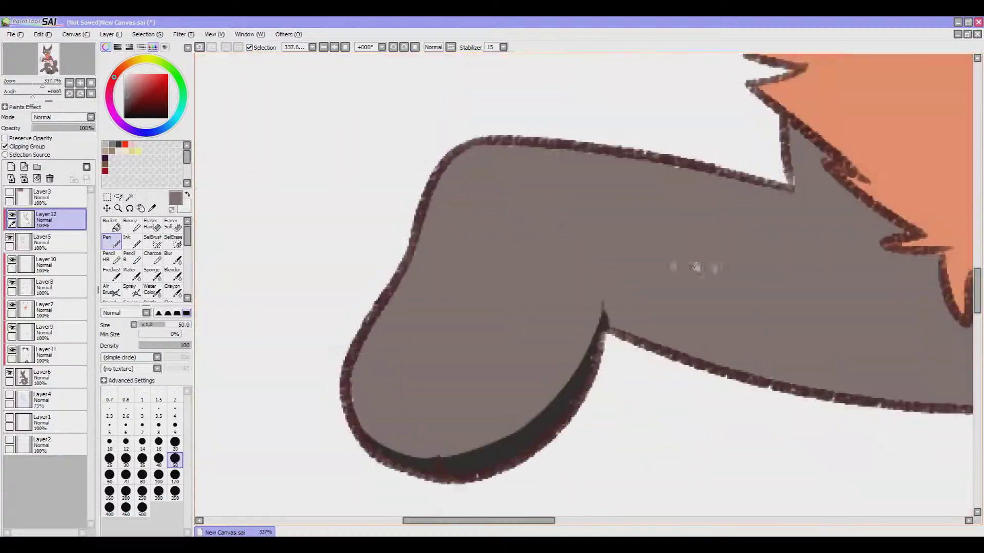
Sample the orange fur colour and recolour the lines along the jagged lower chest fur
scroll(722, 267, right, 3)
alt+click(377, 271)
drag(377, 272, 441, 358)
scroll(451, 254, down, 2)
mouse_move(451, 254)
mouse_down()
mouse_move(533, 348)
mouse_move(477, 276)
mouse_move(518, 307)
mouse_move(543, 358)
mouse_move(532, 349)
mouse_move(605, 384)
mouse_move(656, 359)
mouse_move(651, 381)
mouse_up()
scroll(651, 382, right, 1)
scroll(651, 382, up, 1)
Recolour the lines on the raised forepaw's pad in near-black and those along the belly in pale pink
alt+click(568, 359)
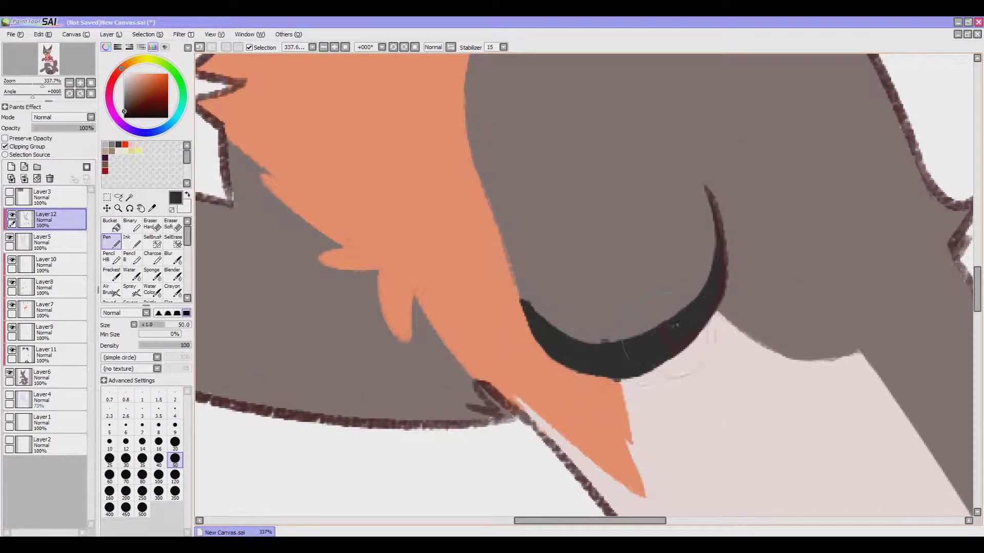
scroll(615, 286, down, 5)
scroll(615, 287, right, 3)
alt+click(466, 277)
mouse_move(456, 297)
mouse_down()
mouse_move(577, 316)
mouse_move(584, 293)
mouse_move(627, 296)
mouse_move(628, 246)
mouse_up()
Recolour the inner lines around the hind paw's dark pad and lower the line-colour layer's opacity to 39%
scroll(628, 246, down, 5)
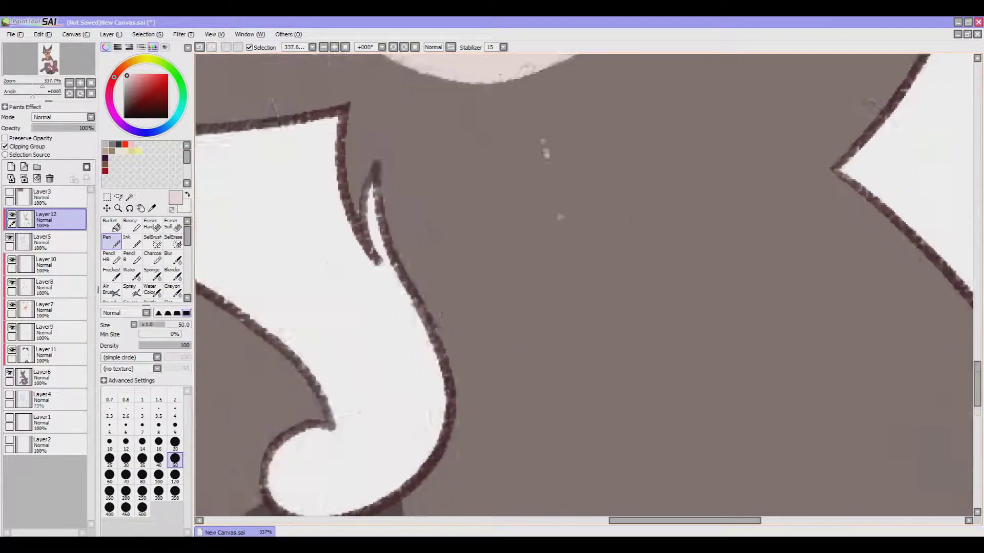
scroll(530, 282, right, 3)
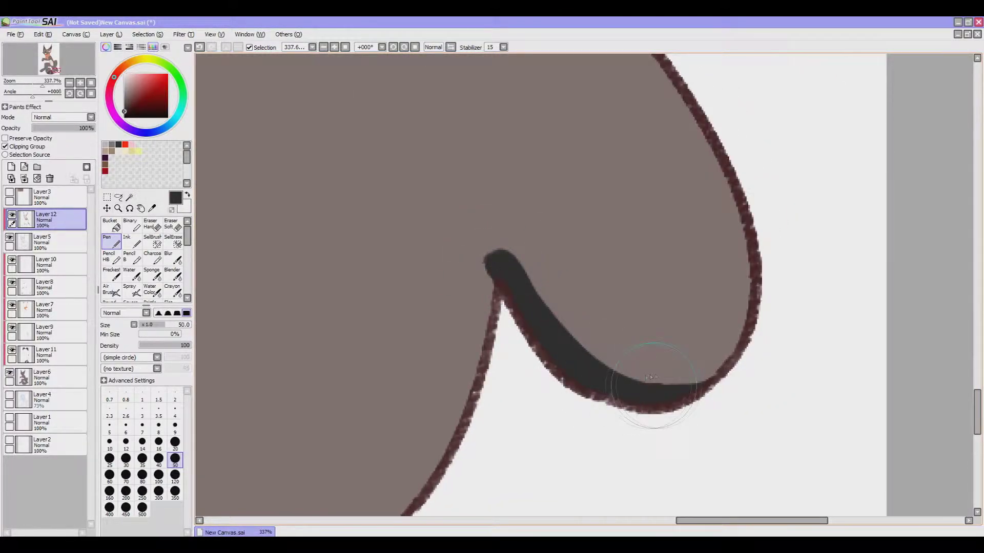
scroll(651, 378, down, 3)
scroll(433, 392, up, 2)
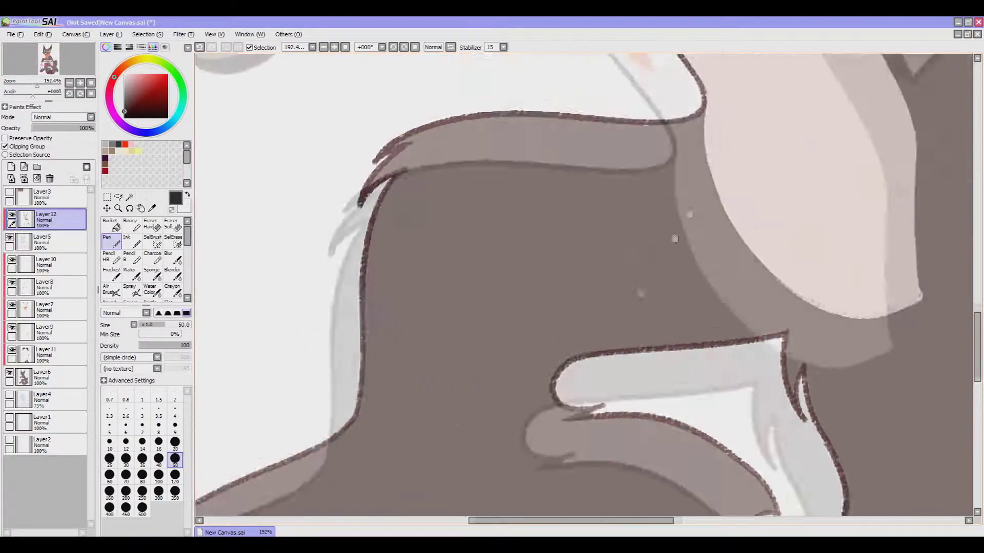
scroll(438, 359, down, 4)
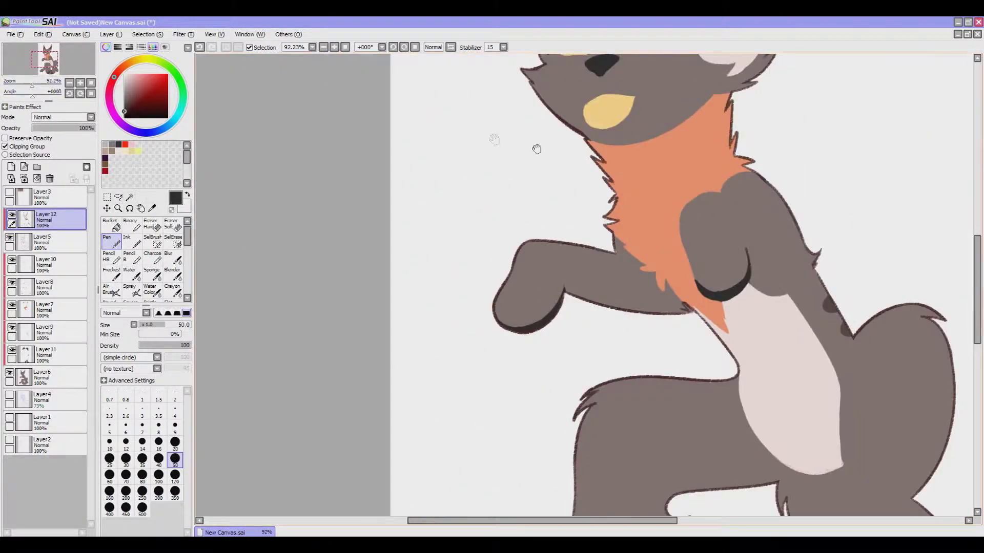
scroll(521, 287, down, 1)
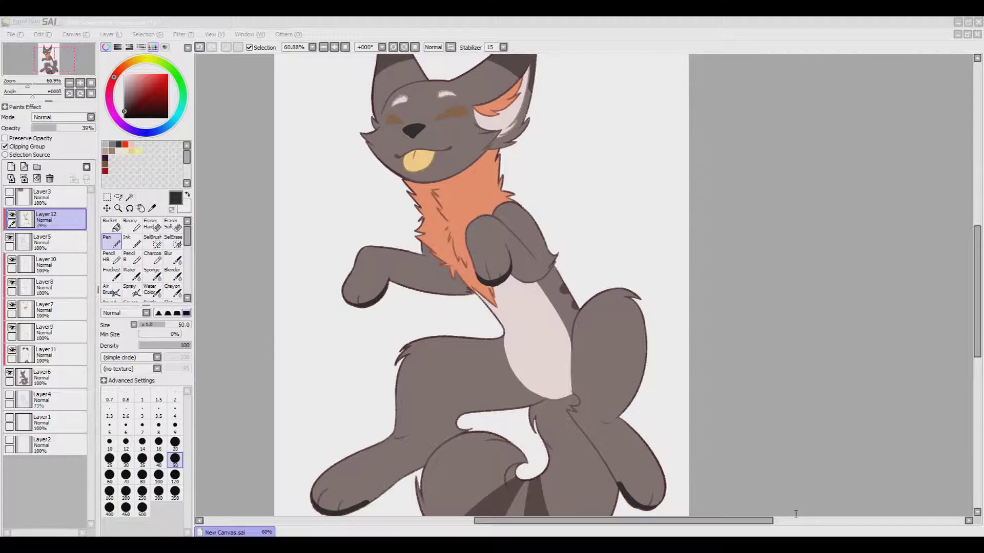
Erase the line recolouring over the closed eyes with the hard eraser
drag(440, 115, 430, 182)
key(e)
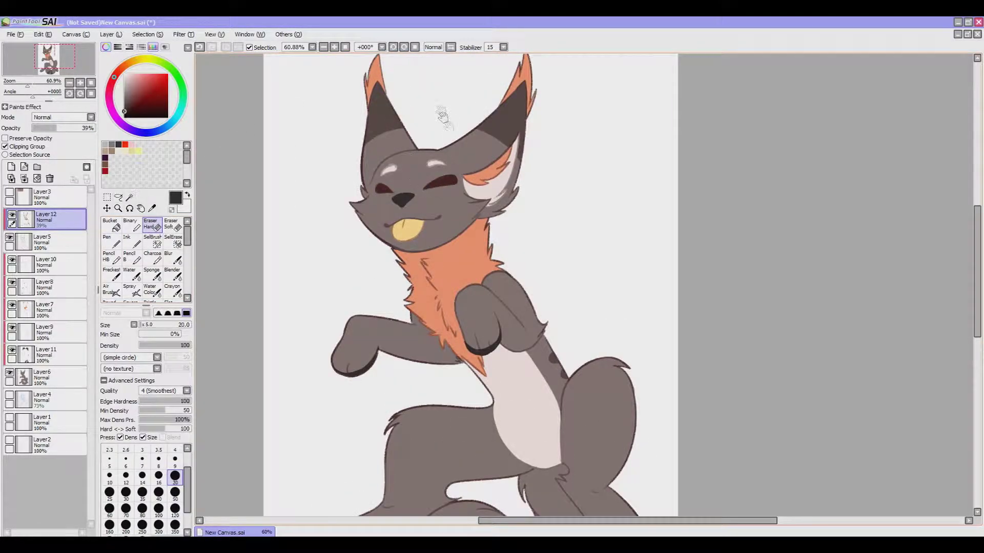
drag(483, 208, 478, 160)
mouse_move(446, 200)
mouse_down()
mouse_move(474, 192)
mouse_move(477, 244)
mouse_up()
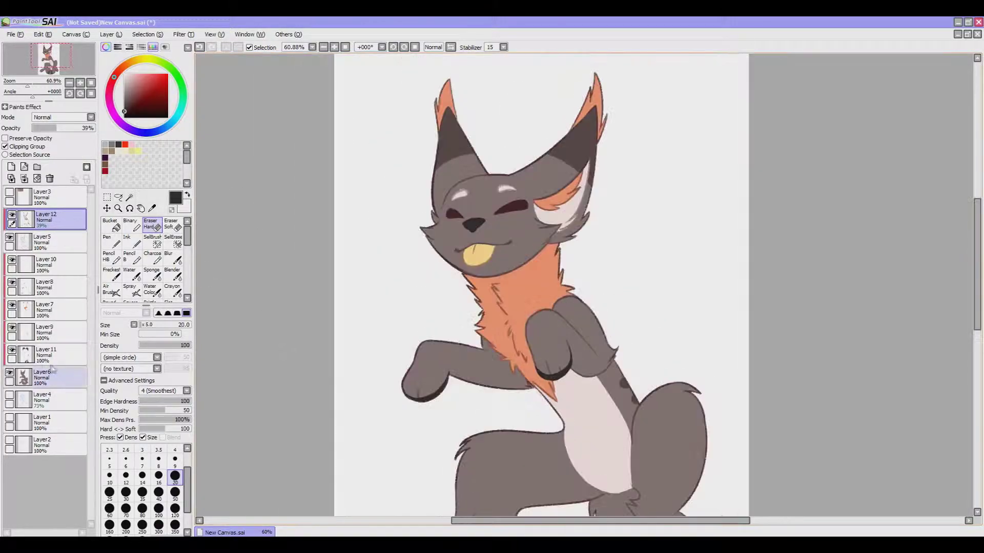
Group the caracal's line art, marking and base colour layers in a new layer folder
click(47, 264)
click(37, 167)
drag(25, 287, 47, 221)
click(12, 395)
click(11, 395)
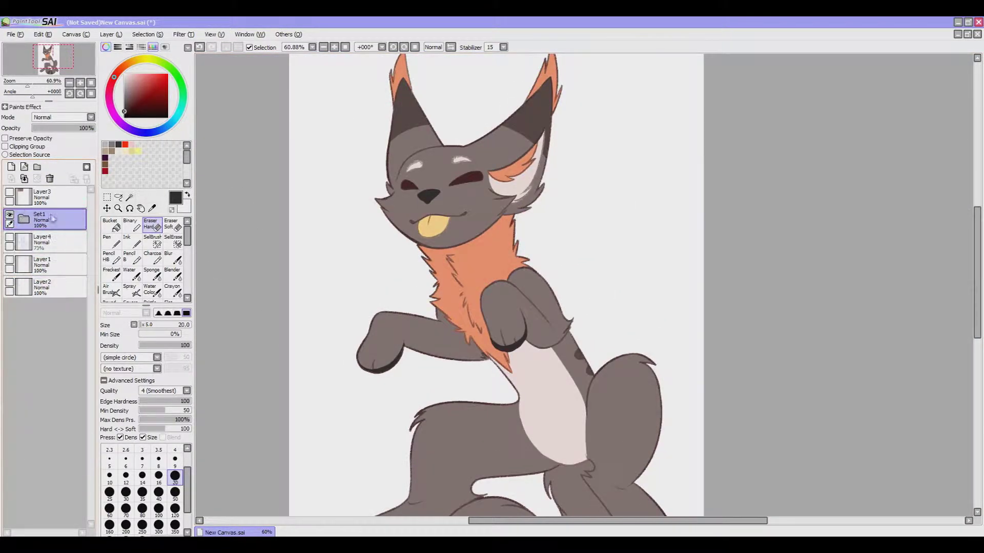
Fill a thin tan border around the whole caracal on a new layer beneath the character folder
click(109, 223)
click(127, 64)
click(138, 80)
click(451, 287)
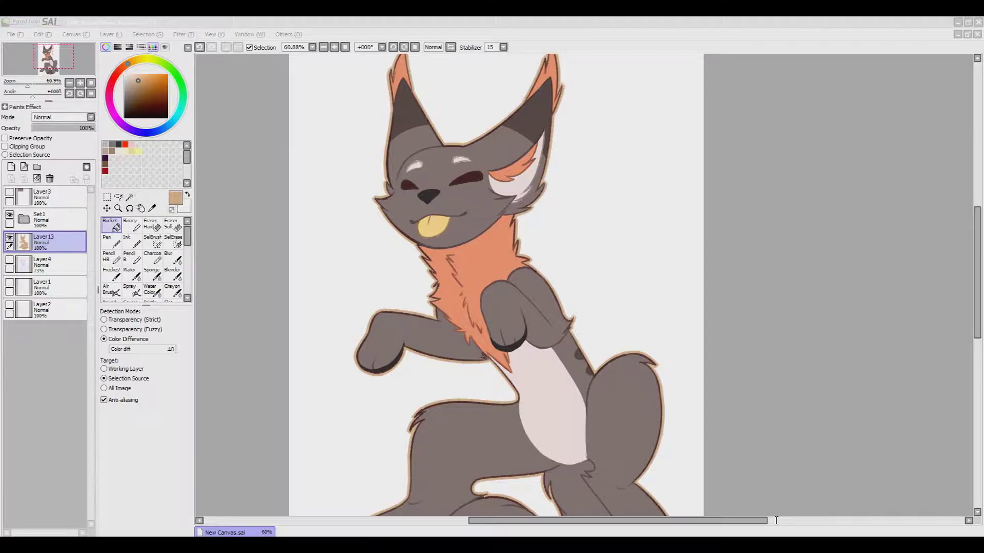
mouse_move(269, 205)
mouse_down()
mouse_move(273, 237)
mouse_move(265, 204)
mouse_up()
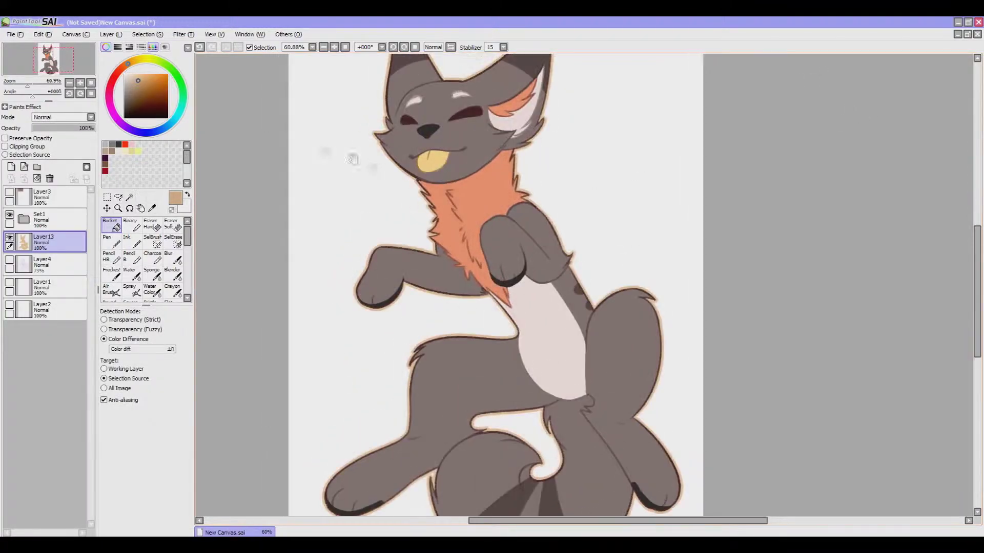
Add a new layer beneath the tan border and fill it with light periwinkle blue as the background
click(11, 167)
click(152, 132)
click(508, 492)
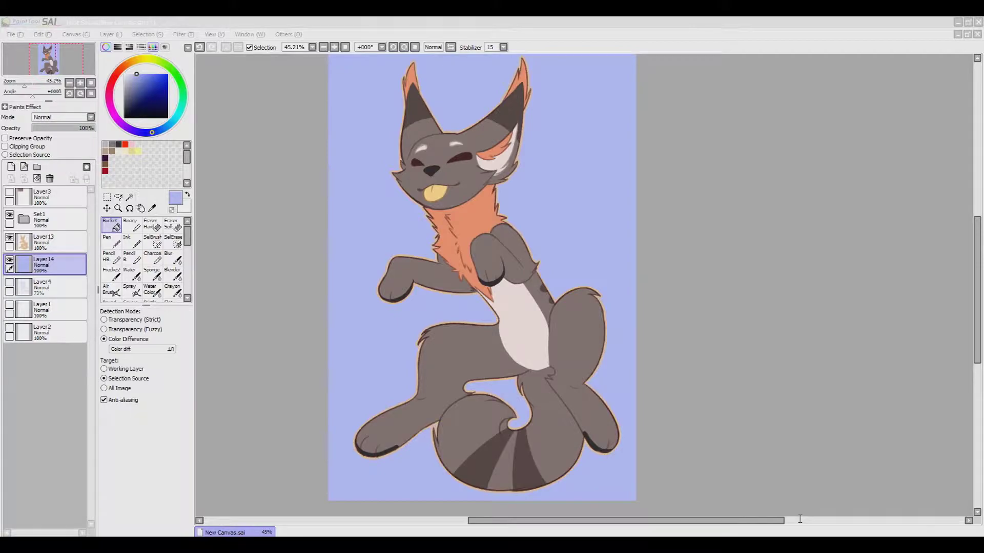
click(266, 282)
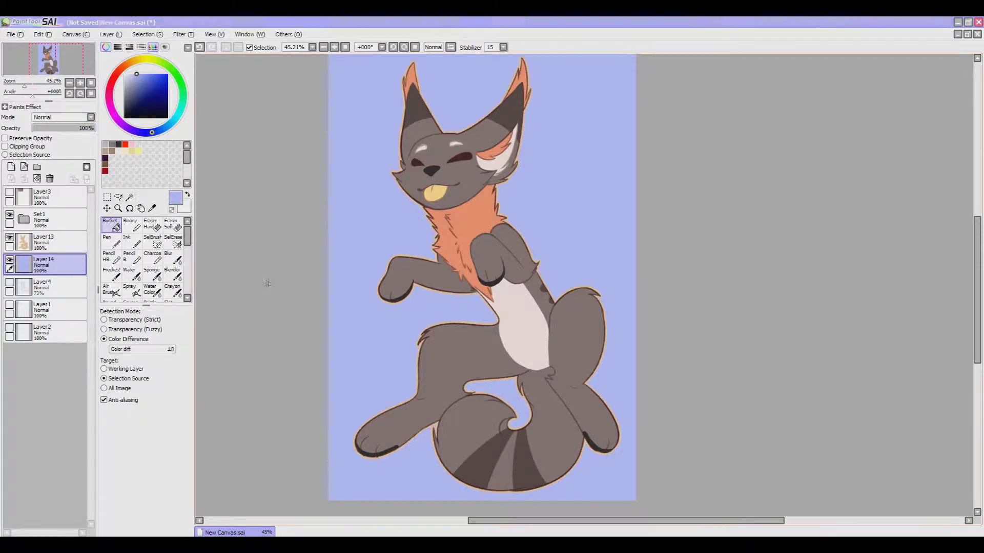
Add a new layer above the character folder and sample a lettering colour from the neck fur for the pen
click(11, 167)
click(112, 241)
alt+click(448, 241)
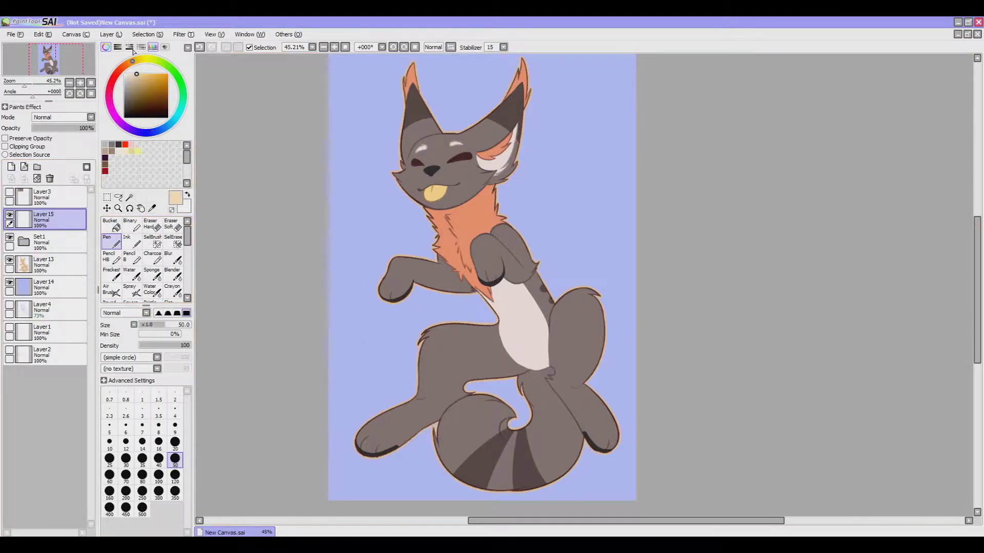
mouse_move(528, 179)
mouse_down()
mouse_move(488, 197)
mouse_move(504, 295)
mouse_up()
scroll(494, 277, up, 8)
key(ctrl+z)
mouse_move(359, 287)
mouse_down()
mouse_move(451, 425)
mouse_move(359, 269)
mouse_up()
key(ctrl+z)
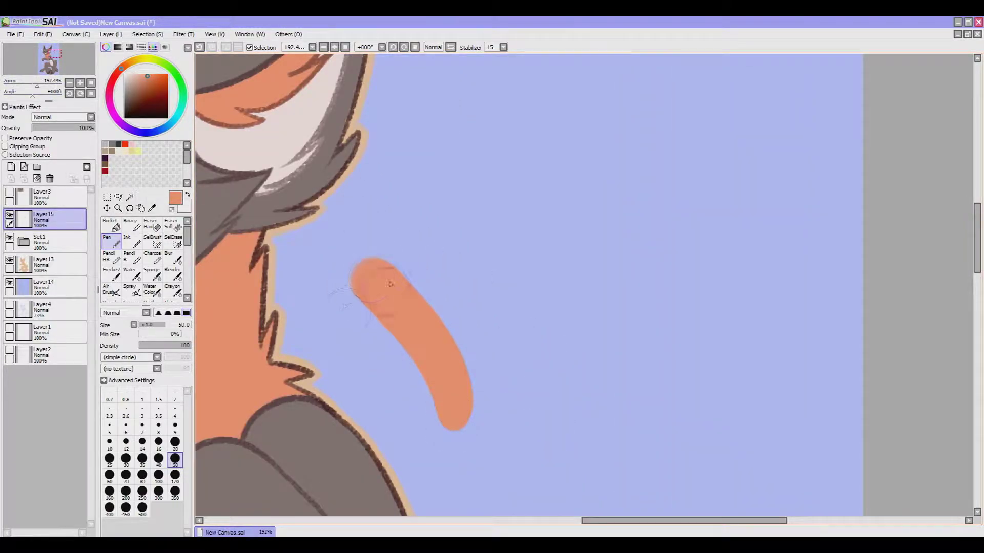
key(ctrl+z)
mouse_move(322, 336)
mouse_down()
mouse_move(464, 210)
mouse_move(433, 208)
mouse_up()
key(ctrl+z)
Hand-letter the character's name in thick orange pen strokes, ending in a long looping tail
drag(329, 336, 430, 218)
scroll(431, 218, down, 3)
scroll(430, 218, up, 2)
mouse_move(469, 294)
mouse_down()
mouse_move(440, 359)
mouse_move(469, 297)
mouse_up()
mouse_move(511, 209)
mouse_down()
mouse_move(483, 217)
mouse_move(597, 124)
mouse_up()
key(ctrl+z)
drag(589, 205, 414, 304)
mouse_move(436, 246)
mouse_down()
mouse_move(464, 280)
mouse_move(484, 340)
mouse_up()
drag(492, 305, 486, 330)
mouse_move(509, 246)
mouse_down()
mouse_move(559, 228)
mouse_move(544, 171)
mouse_move(408, 324)
mouse_move(441, 389)
mouse_move(430, 384)
mouse_up()
Move the name lettering over the caracal's bent hind leg, below the outstretched forepaw
drag(32, 84, 23, 82)
click(106, 208)
drag(513, 297, 430, 392)
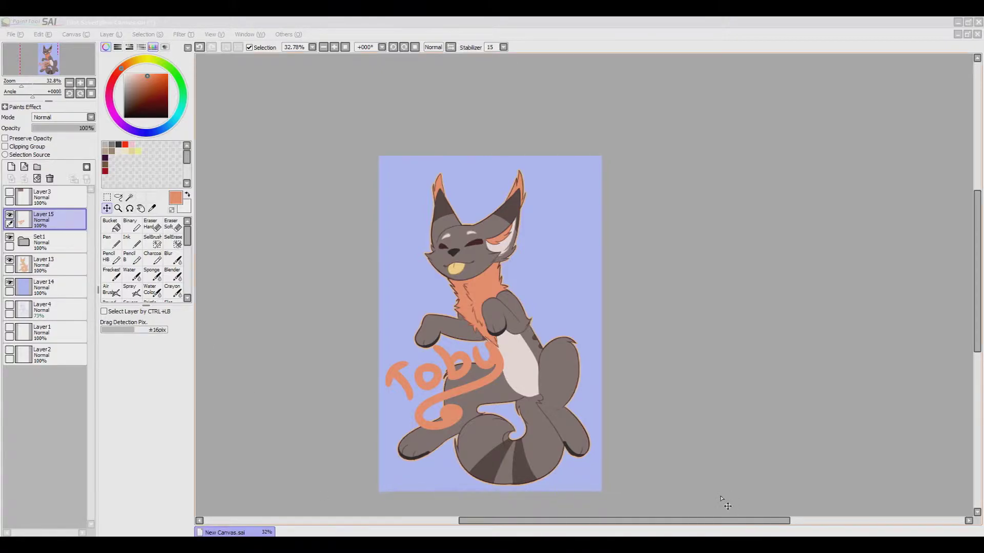
scroll(721, 500, down, 3)
scroll(721, 499, up, 2)
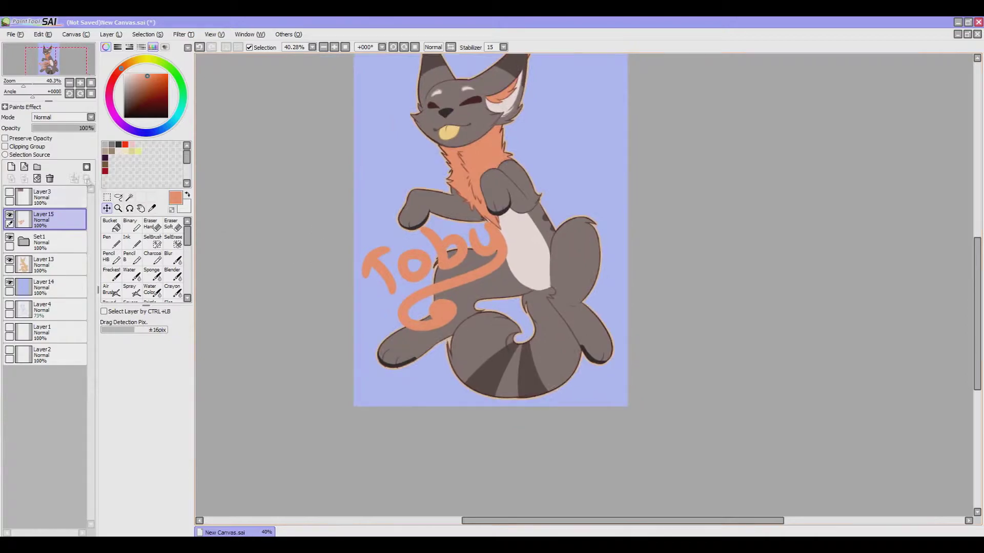
Carve a thin spiral into the curl of the lettering's tail with a size 9 transparent pen
scroll(458, 297, up, 5)
click(112, 240)
mouse_move(353, 357)
mouse_down()
mouse_move(400, 332)
mouse_move(383, 308)
mouse_up()
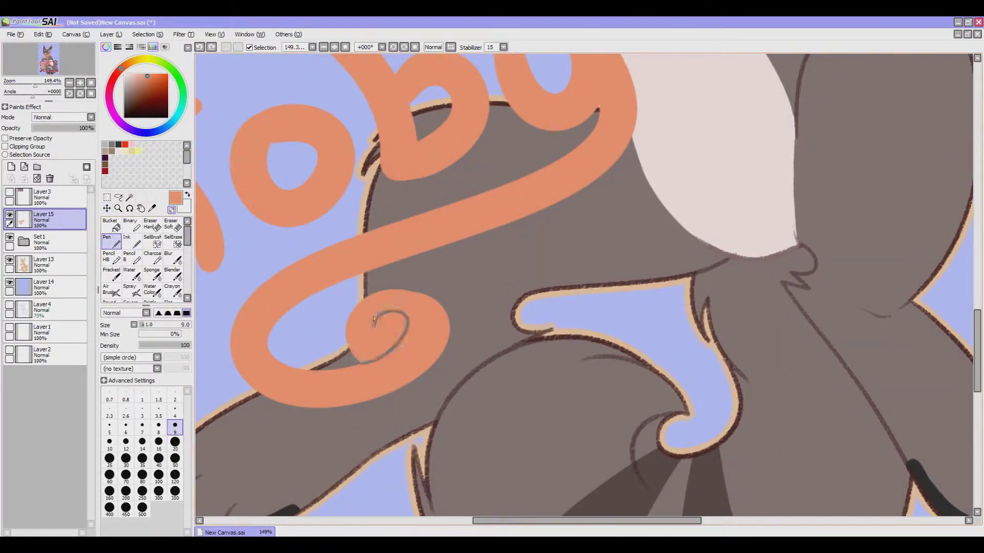
mouse_move(368, 353)
mouse_down()
mouse_move(391, 317)
mouse_move(367, 362)
mouse_move(463, 344)
mouse_move(381, 394)
mouse_move(462, 373)
mouse_up()
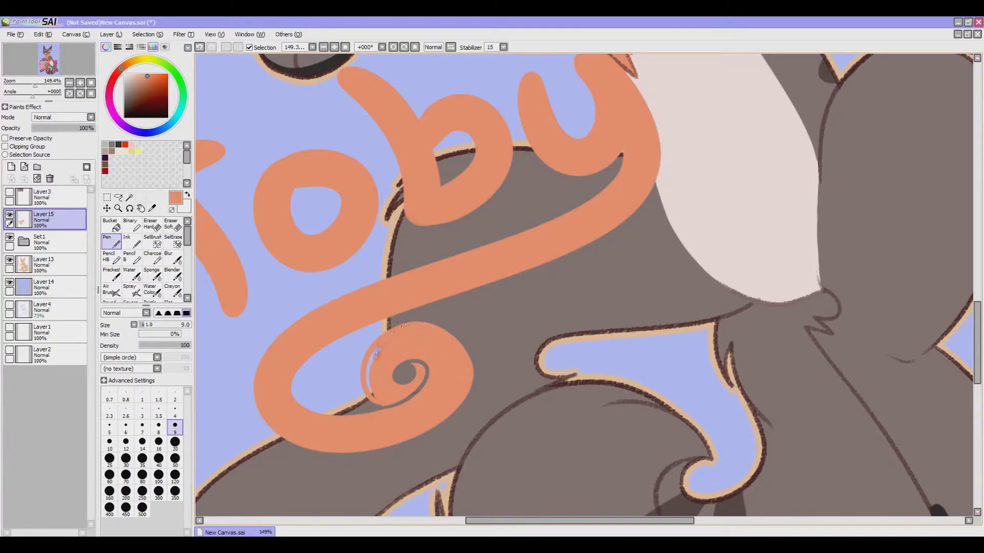
mouse_move(370, 375)
mouse_down()
mouse_move(382, 348)
mouse_move(396, 329)
mouse_up()
Reposition the finished name lettering slightly further in from the canvas edge
scroll(428, 287, down, 6)
drag(380, 187, 270, 220)
drag(348, 254, 354, 264)
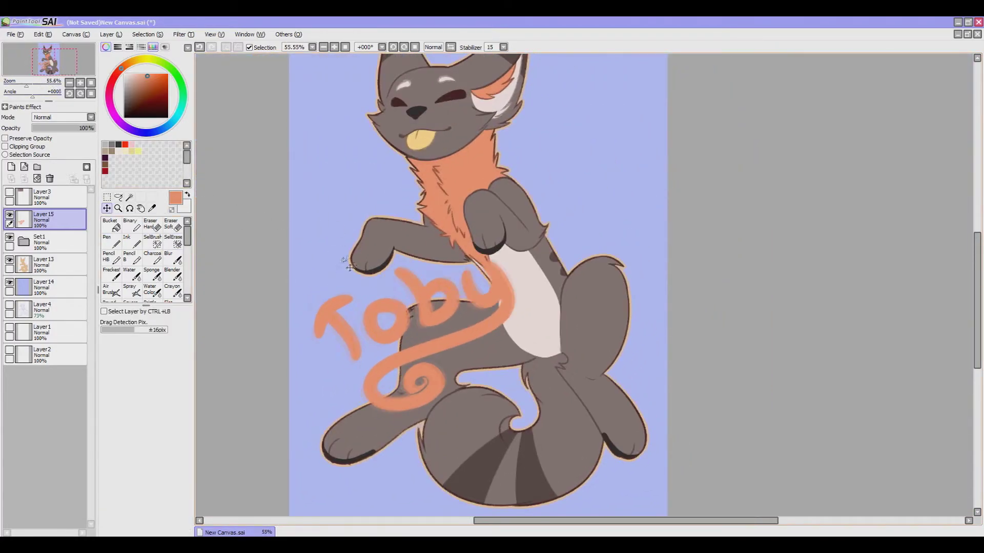
Fill a lighter peach border around the lettering on a new layer beneath it, and clear the selection
scroll(355, 264, down, 2)
click(11, 166)
click(111, 224)
click(137, 75)
click(382, 372)
key(ctrl+d)
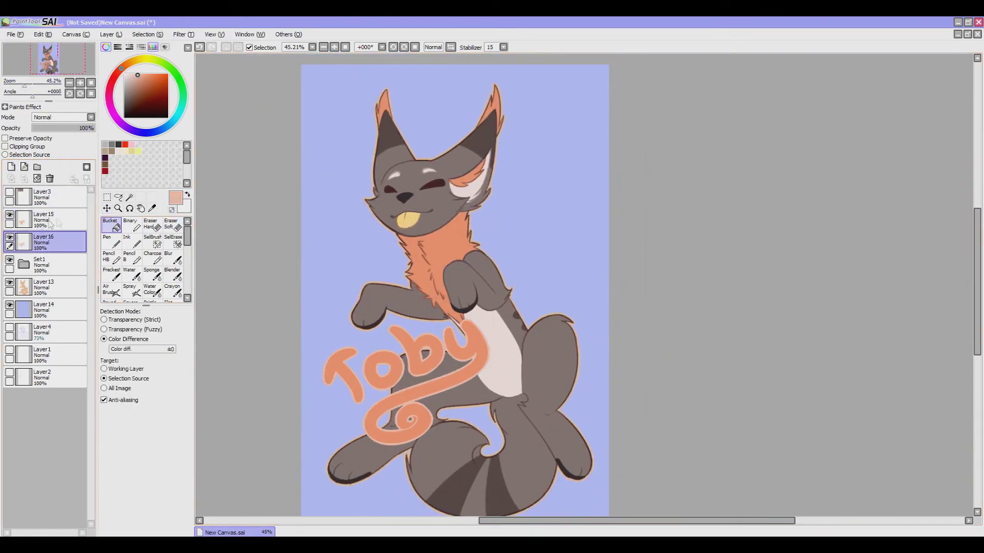